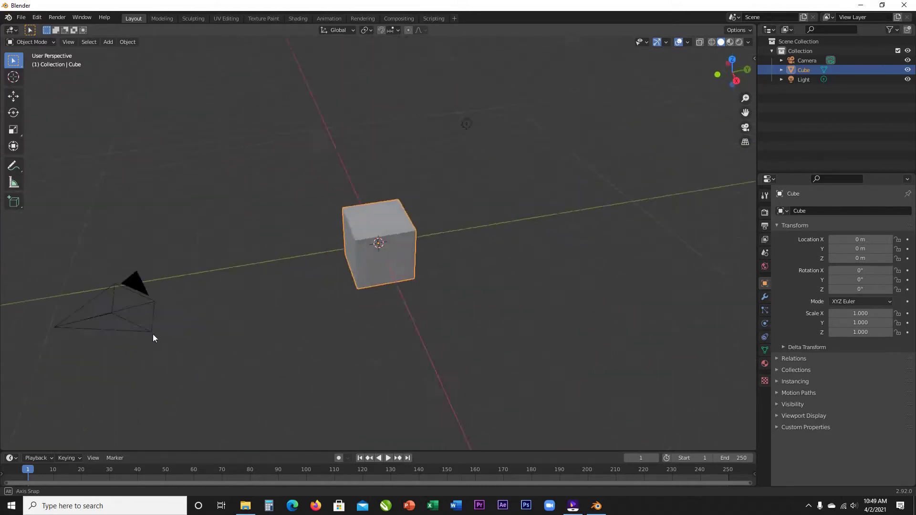
# Step: Examine the default cube from several viewing angles, both close up and from a distance
pyautogui.moveTo(558, 321); pyautogui.dragTo(455, 253, button='middle')
pyautogui.scroll(4, 456, 251)
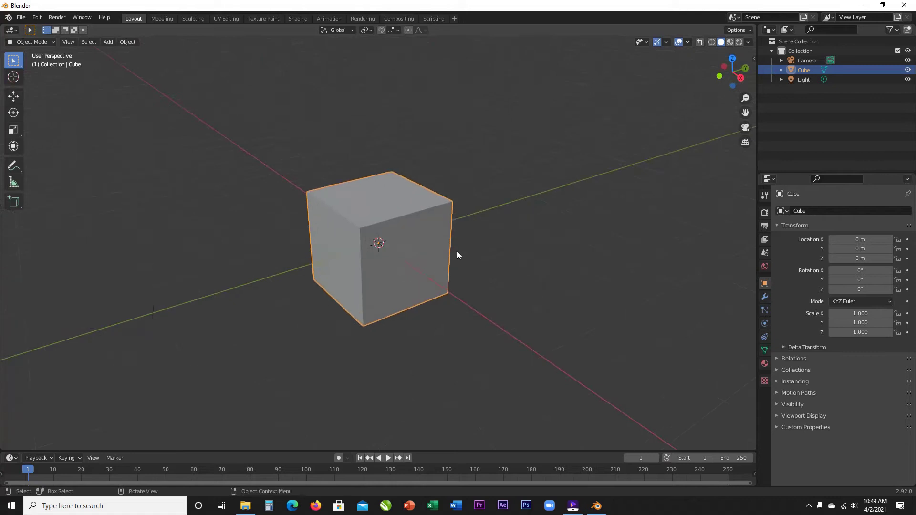
pyautogui.scroll(-6, 457, 251)
pyautogui.scroll(5, 456, 252)
pyautogui.scroll(-3, 456, 252)
pyautogui.scroll(8, 457, 252)
pyautogui.scroll(-5, 456, 251)
pyautogui.moveTo(456, 252)
pyautogui.mouseDown(button='middle')
pyautogui.moveTo(468, 254)
pyautogui.moveTo(450, 250)
pyautogui.mouseUp(button='middle')
pyautogui.scroll(4, 450, 250)
pyautogui.scroll(2, 450, 250)
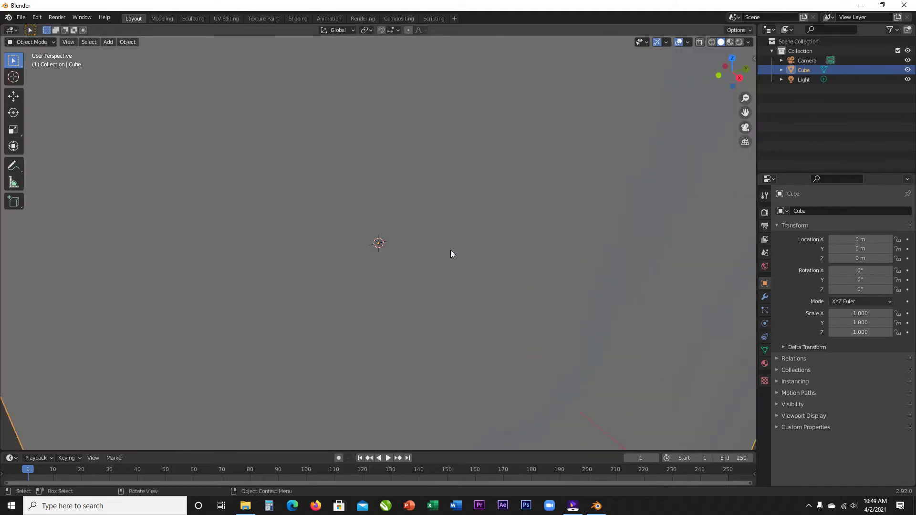
pyautogui.scroll(-6, 451, 250)
pyautogui.scroll(-5, 451, 250)
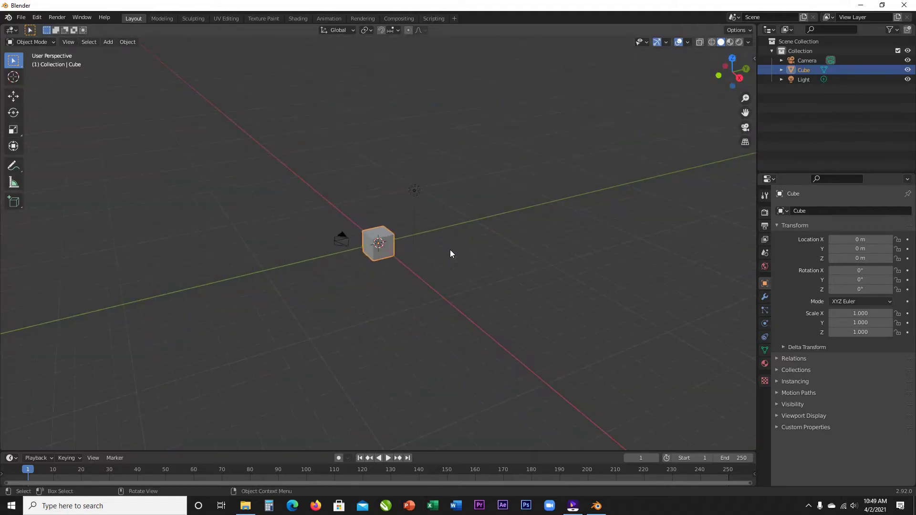
pyautogui.scroll(6, 450, 250)
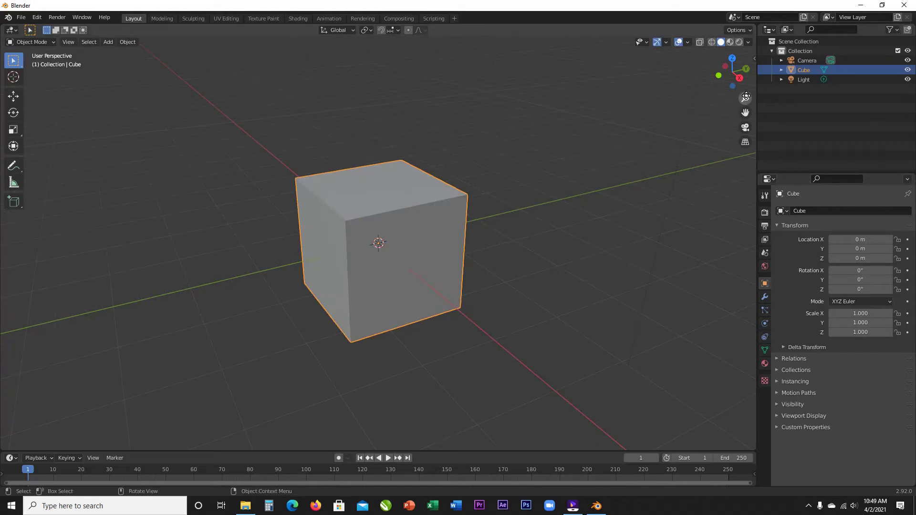
# Step: Pull the view back from the cube and pan across the scene without changing the viewing angle
pyautogui.moveTo(745, 98)
pyautogui.mouseDown()
pyautogui.moveTo(745, 133)
pyautogui.moveTo(745, 90)
pyautogui.moveTo(745, 111)
pyautogui.mouseUp()
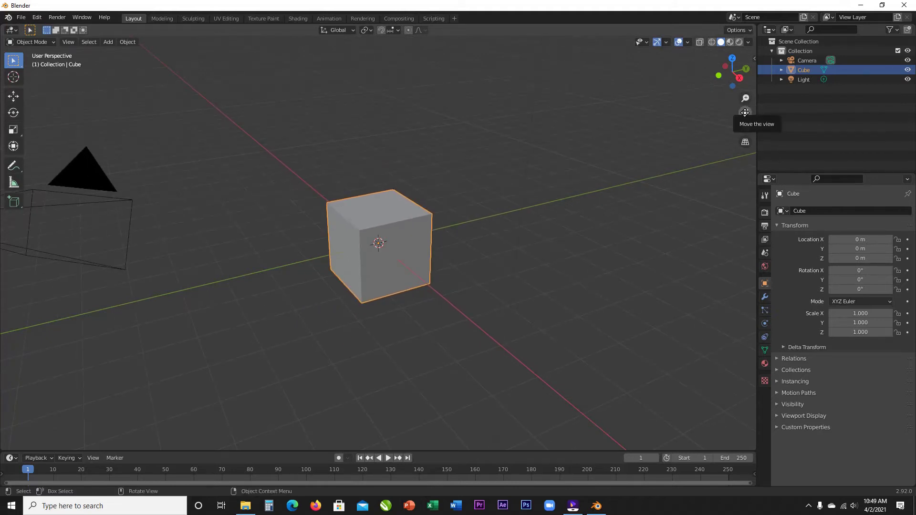
pyautogui.moveTo(745, 112); pyautogui.dragTo(710, 124)
pyautogui.press('shift')
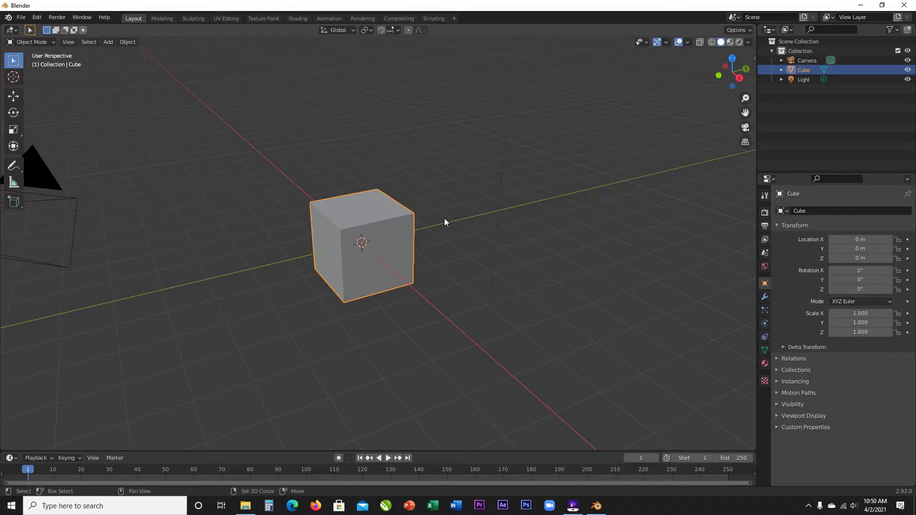
pyautogui.keyDown('shift'); pyautogui.moveTo(449, 217); pyautogui.dragTo(443, 155, button='middle'); pyautogui.keyUp('shift')
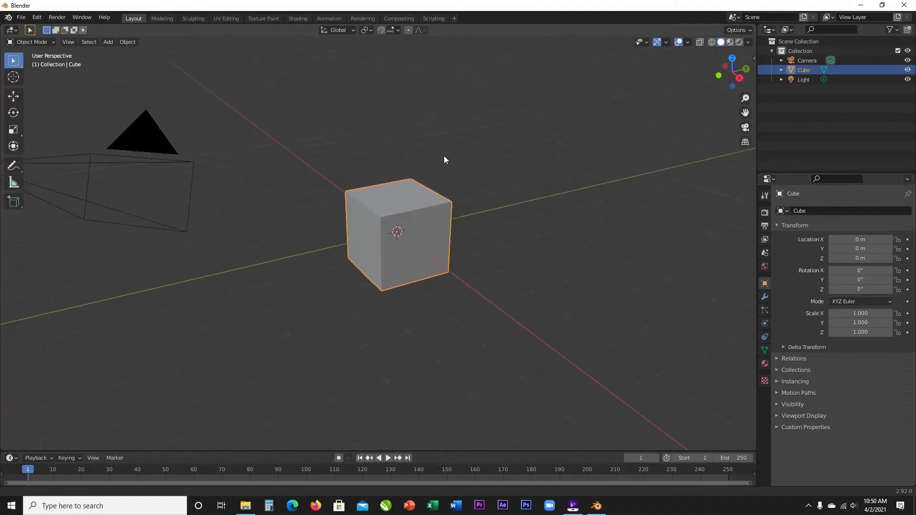
# Step: Move the 3D cursor away from the cube's centre with the Cursor tool and adjust its move offset
pyautogui.click(11, 81)
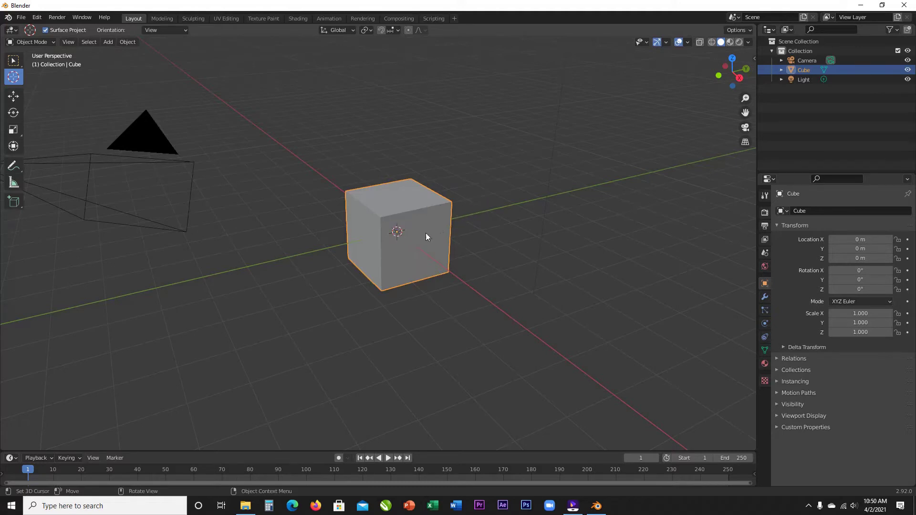
pyautogui.moveTo(405, 236)
pyautogui.mouseDown(button='middle')
pyautogui.moveTo(436, 242)
pyautogui.moveTo(404, 249)
pyautogui.mouseUp(button='middle')
pyautogui.moveTo(407, 224); pyautogui.dragTo(291, 207)
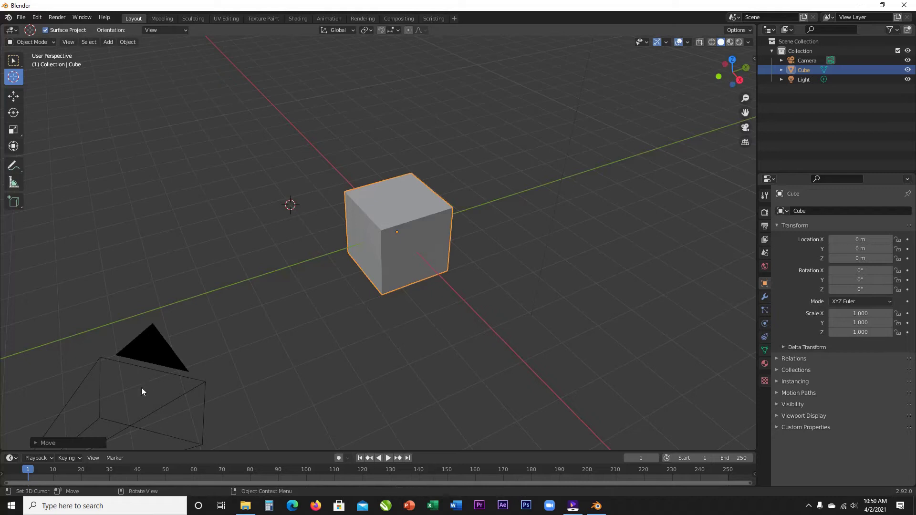
pyautogui.click(41, 442)
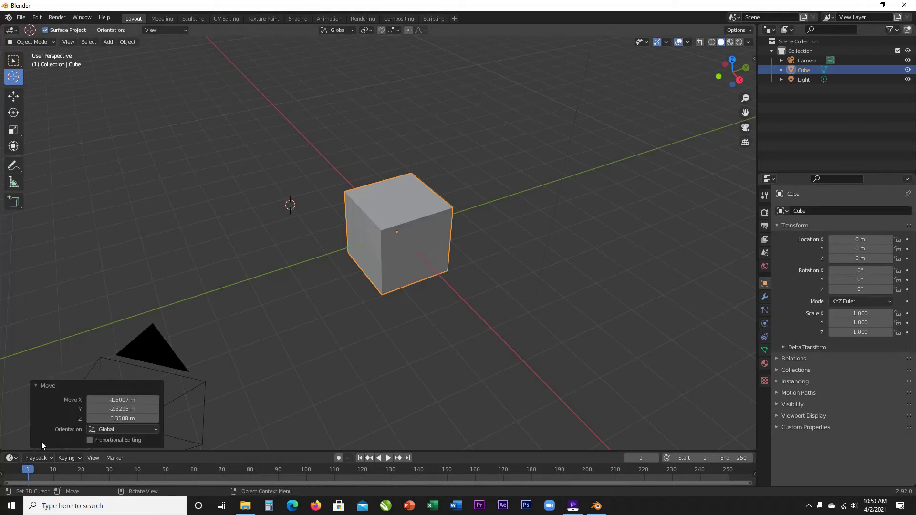
pyautogui.moveTo(123, 409)
pyautogui.mouseDown()
pyautogui.moveTo(148, 409)
pyautogui.moveTo(107, 409)
pyautogui.moveTo(122, 400)
pyautogui.mouseUp()
pyautogui.click(93, 389)
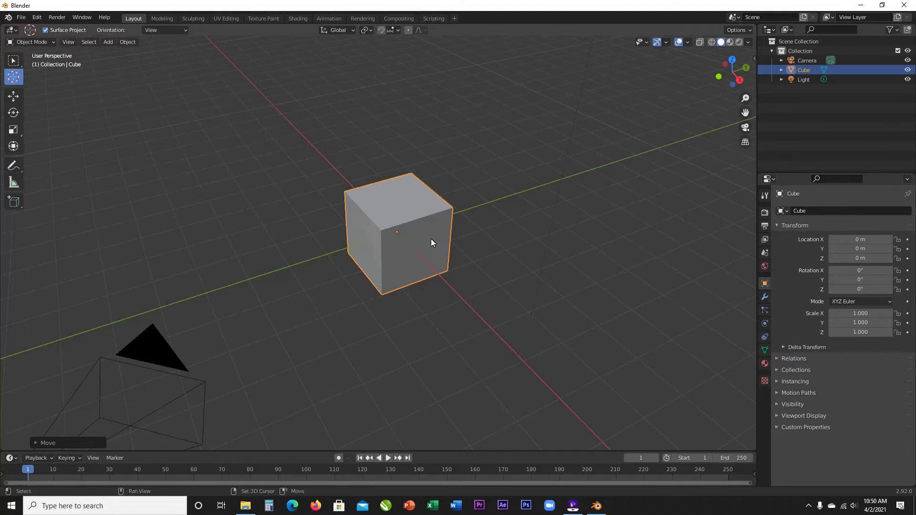
# Step: Snap the 3D cursor to the world origin
pyautogui.hotkey('shift', 's')
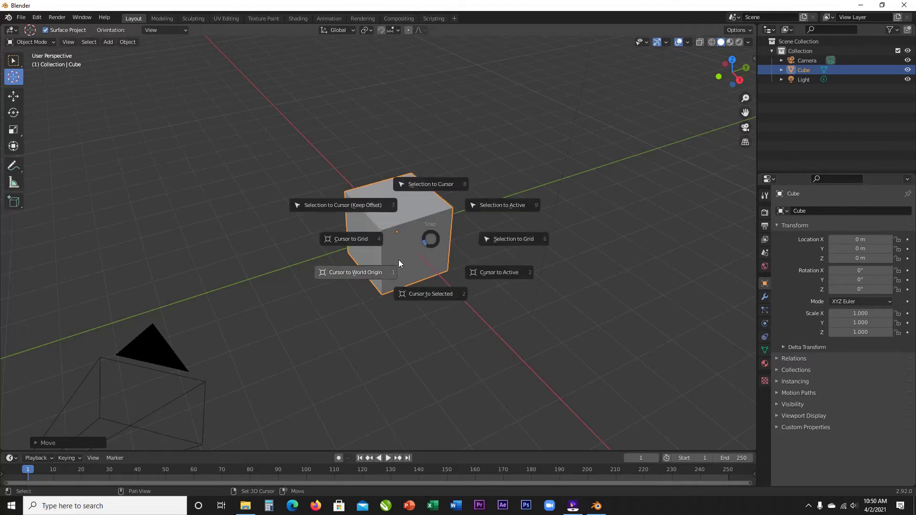
pyautogui.click(350, 280)
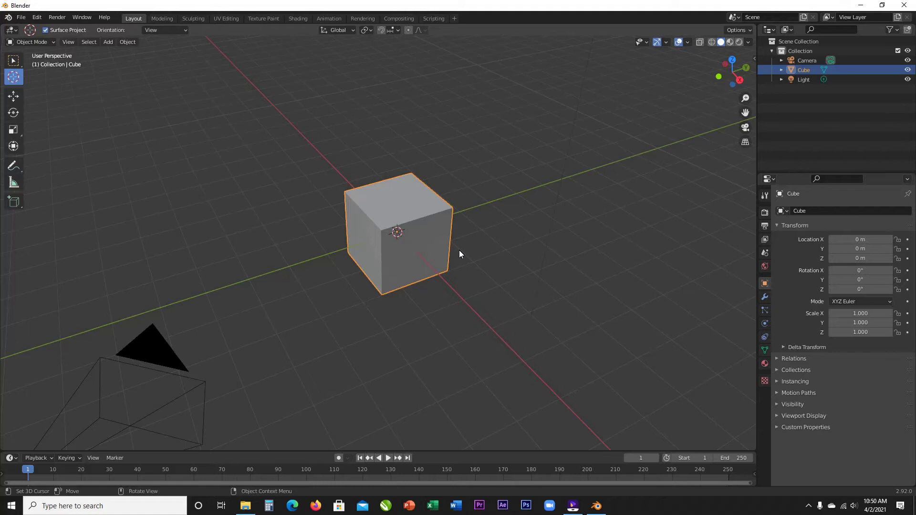
# Step: Show the Z axis line in the viewport overlays and inspect it around the cube
pyautogui.moveTo(445, 267); pyautogui.dragTo(464, 259, button='middle')
pyautogui.scroll(4, 463, 255)
pyautogui.scroll(-3, 464, 255)
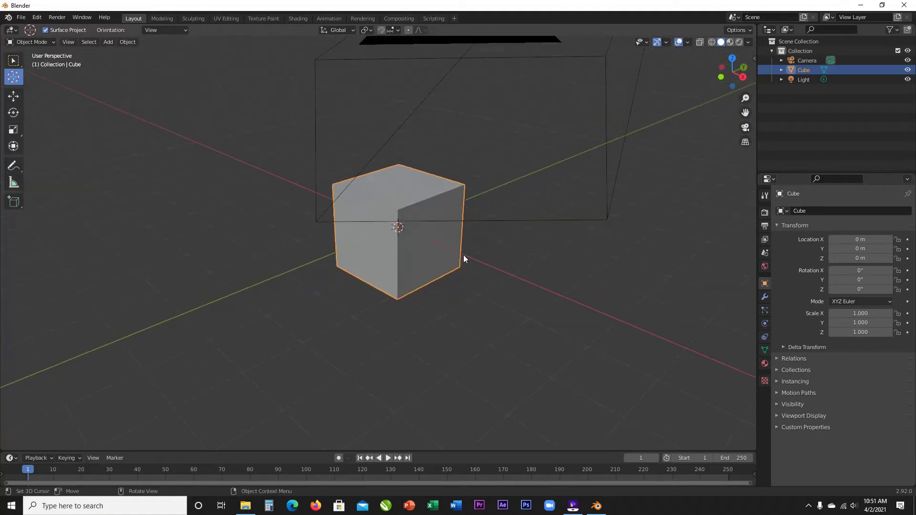
pyautogui.scroll(1, 463, 255)
pyautogui.scroll(-1, 464, 256)
pyautogui.scroll(-3, 363, 237)
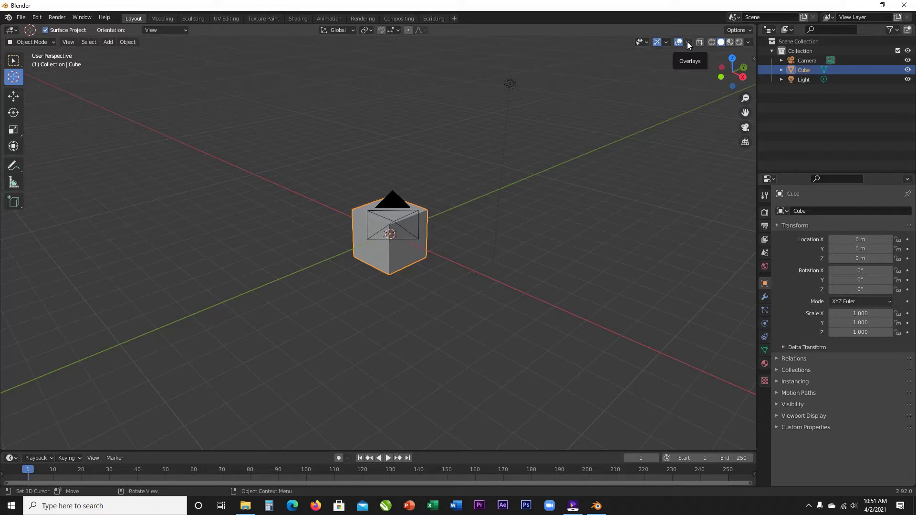
pyautogui.click(688, 42)
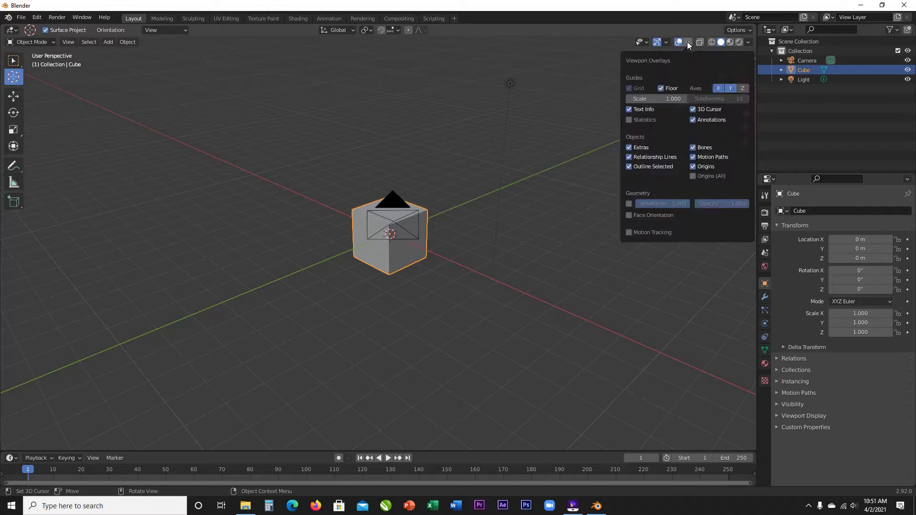
pyautogui.click(743, 88)
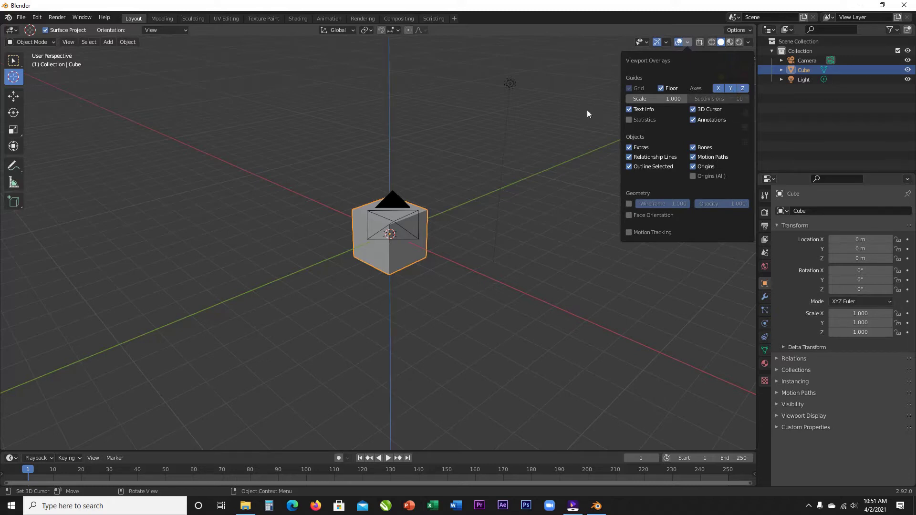
pyautogui.moveTo(498, 271)
pyautogui.mouseDown(button='middle')
pyautogui.moveTo(464, 268)
pyautogui.moveTo(488, 273)
pyautogui.mouseUp(button='middle')
pyautogui.scroll(4, 488, 272)
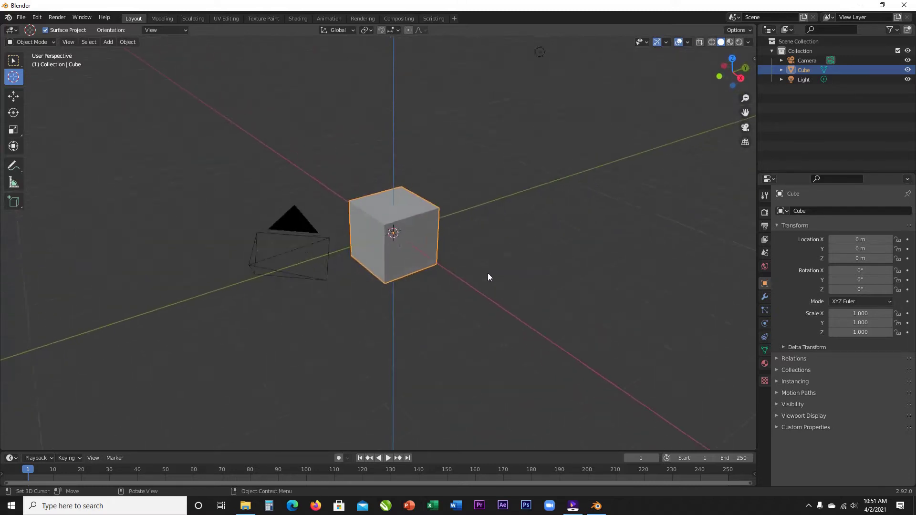
pyautogui.scroll(-4, 488, 274)
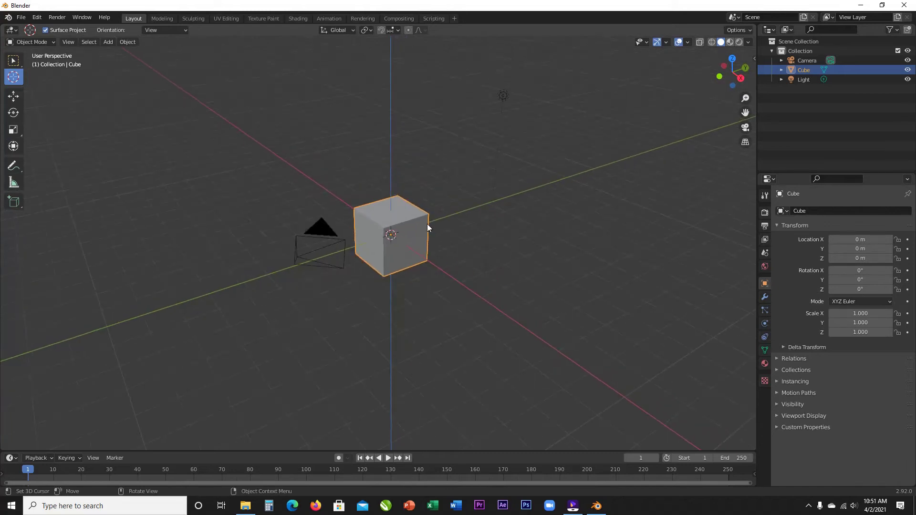
pyautogui.scroll(3, 428, 225)
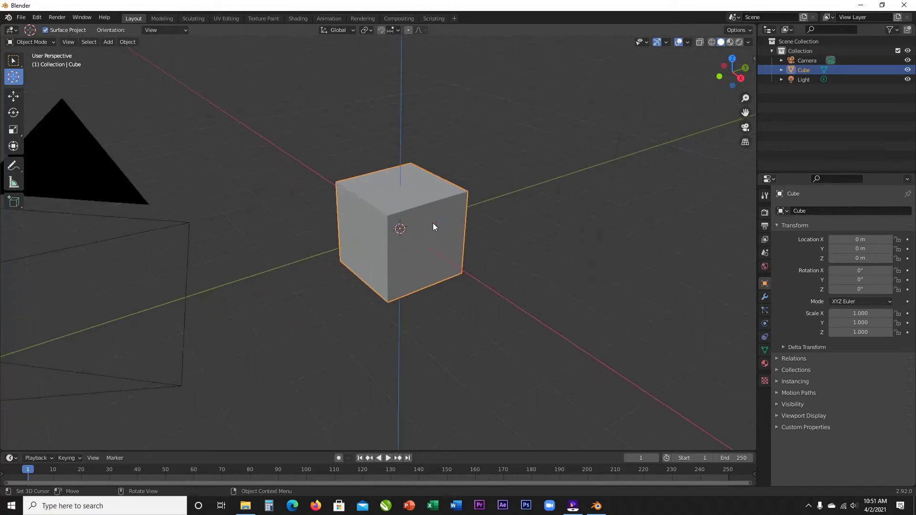
# Step: Hide the Z axis line in the viewport overlays
pyautogui.click(687, 42)
pyautogui.click(739, 88)
pyautogui.scroll(2, 450, 271)
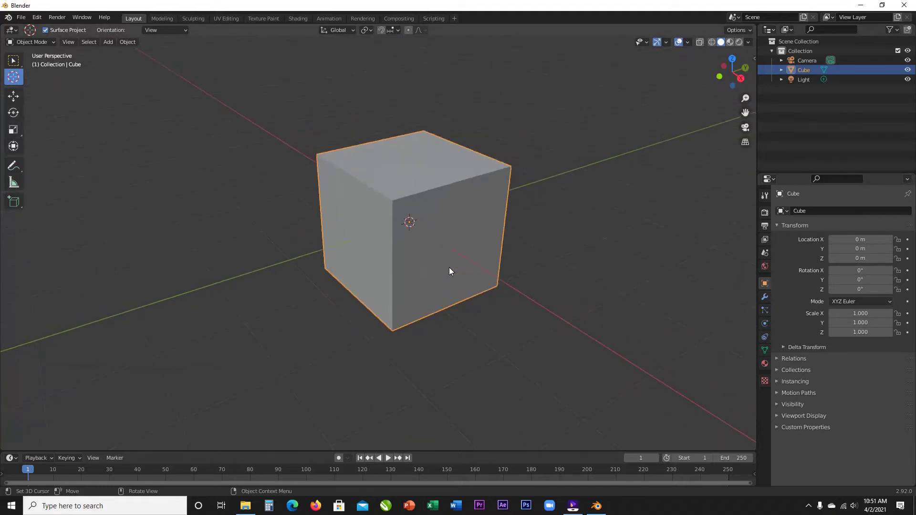
# Step: Move the cube freely away from the origin to about X 1.1 m, Y 2.8 m, Z 1.1 m
pyautogui.press('g')
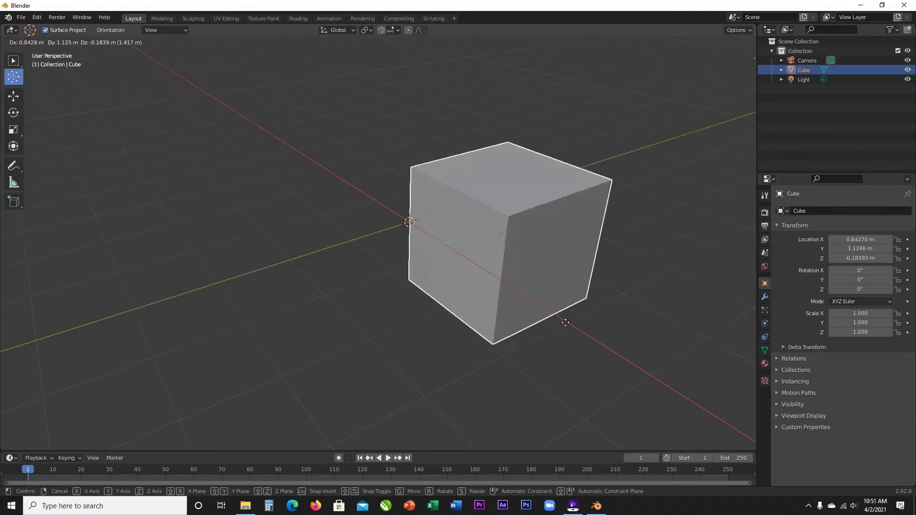
pyautogui.click(677, 237)
pyautogui.moveTo(678, 236); pyautogui.dragTo(635, 235, button='middle')
pyautogui.scroll(3, 645, 213)
pyautogui.scroll(-3, 645, 212)
pyautogui.scroll(3, 635, 235)
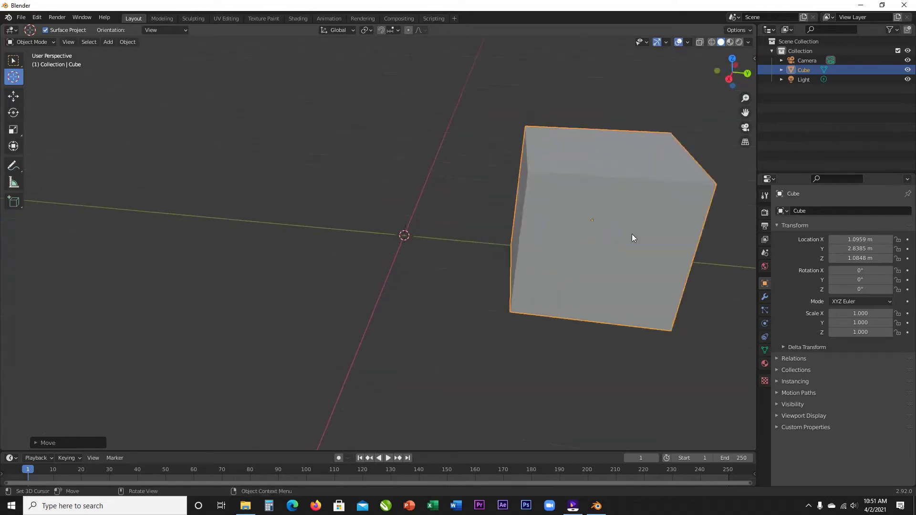
# Step: Clear the cube's location to return it to the world origin
pyautogui.scroll(-1, 634, 238)
pyautogui.scroll(-2, 632, 237)
pyautogui.hotkey('alt', 'g')
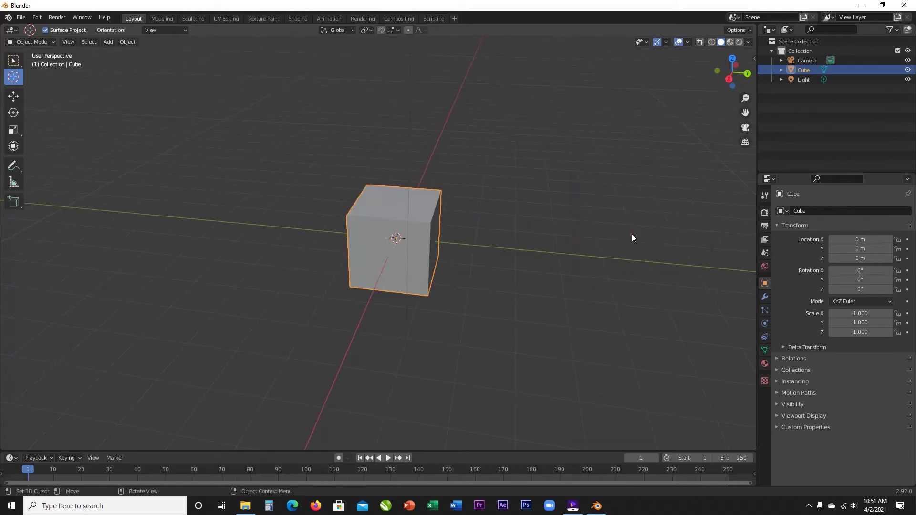
# Step: Try moving the cube along the global Y axis only, and cancel the move
pyautogui.scroll(3, 632, 237)
pyautogui.scroll(1, 632, 233)
pyautogui.moveTo(632, 234); pyautogui.dragTo(652, 229, button='middle')
pyautogui.scroll(-3, 653, 229)
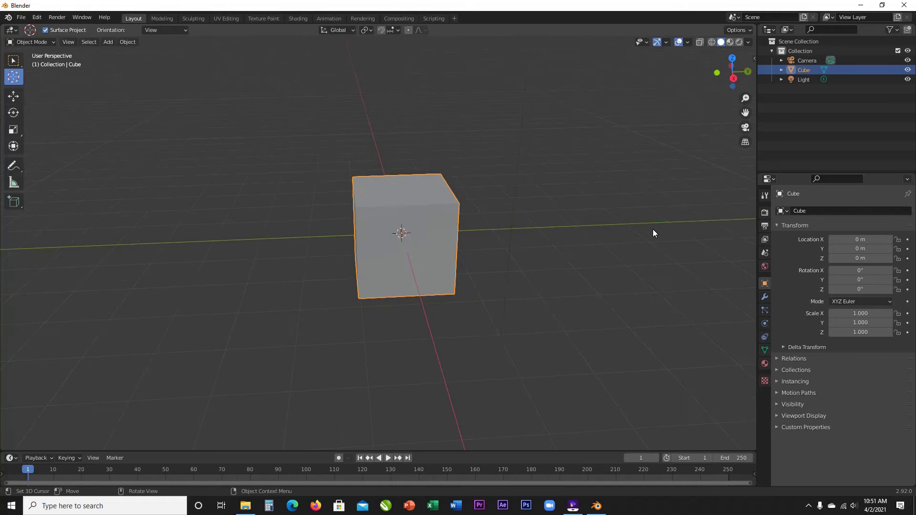
pyautogui.scroll(3, 653, 229)
pyautogui.scroll(-2, 652, 230)
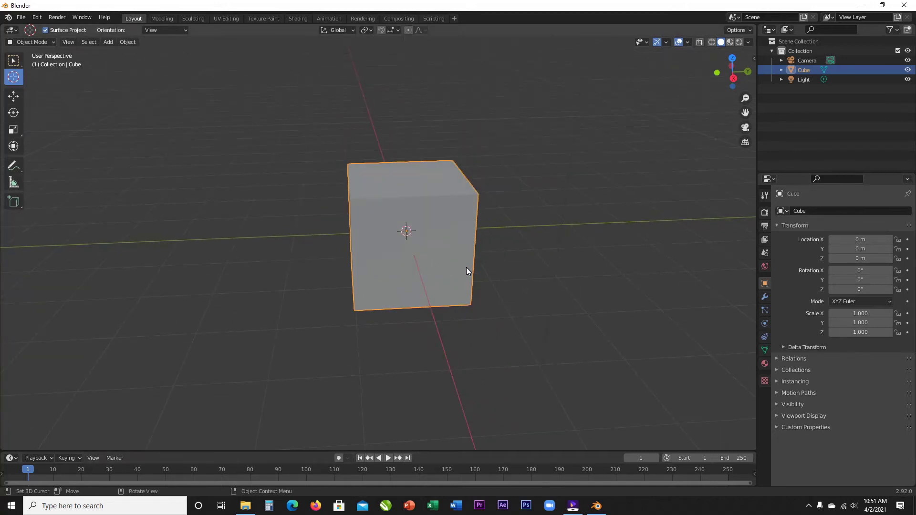
pyautogui.press('g')
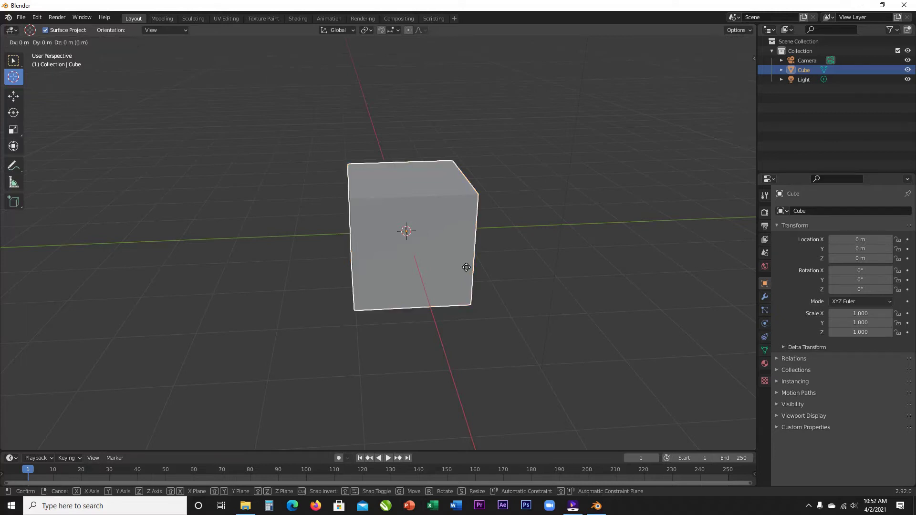
pyautogui.press('y')
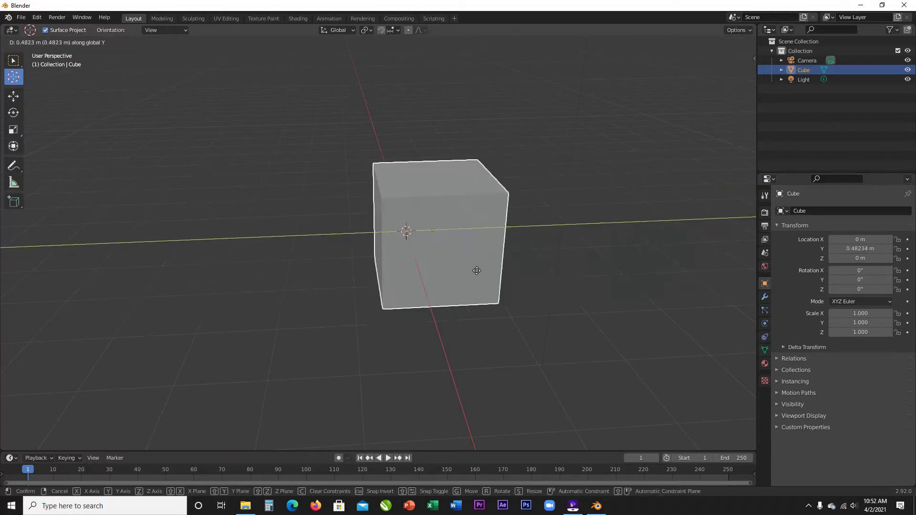
pyautogui.press('Escape')
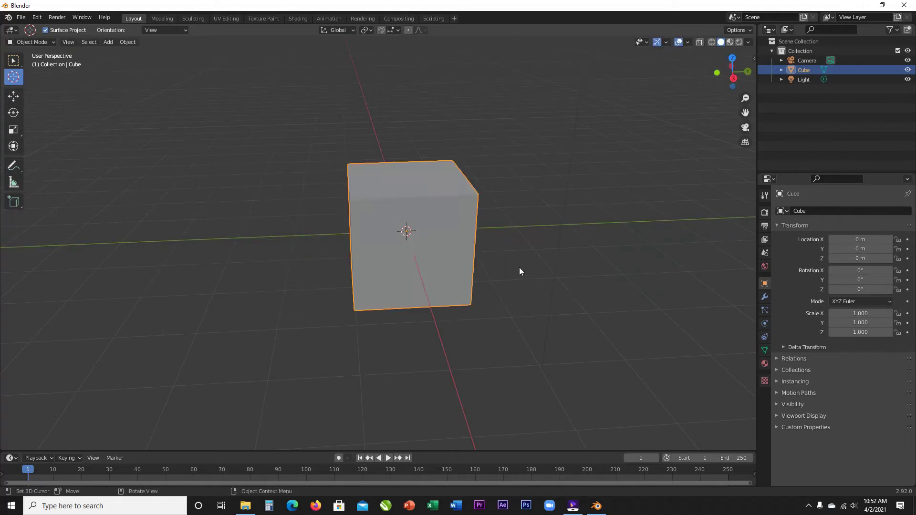
# Step: Try rotating the cube freely without an axis constraint, and cancel the rotation
pyautogui.scroll(-3, 519, 268)
pyautogui.moveTo(519, 267); pyautogui.dragTo(531, 263, button='middle')
pyautogui.scroll(4, 532, 263)
pyautogui.scroll(4, 532, 268)
pyautogui.scroll(-5, 532, 267)
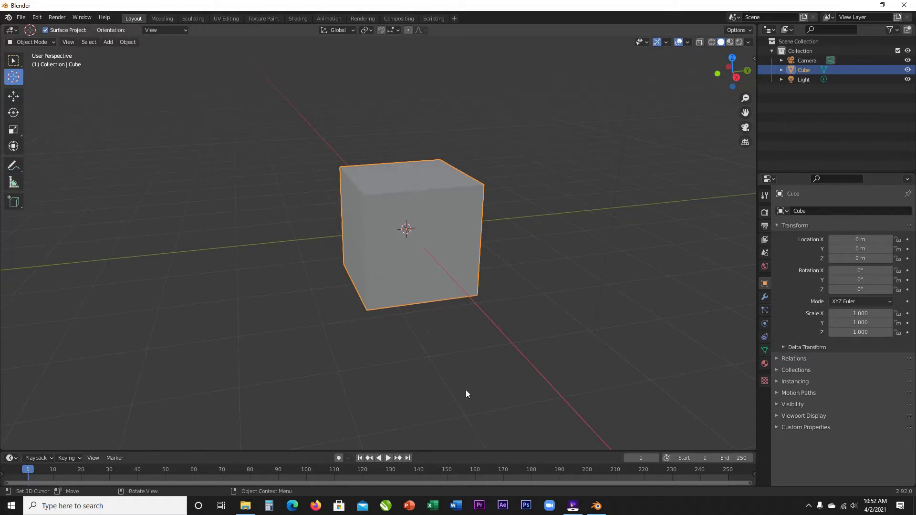
pyautogui.moveTo(472, 290); pyautogui.dragTo(506, 315, button='middle')
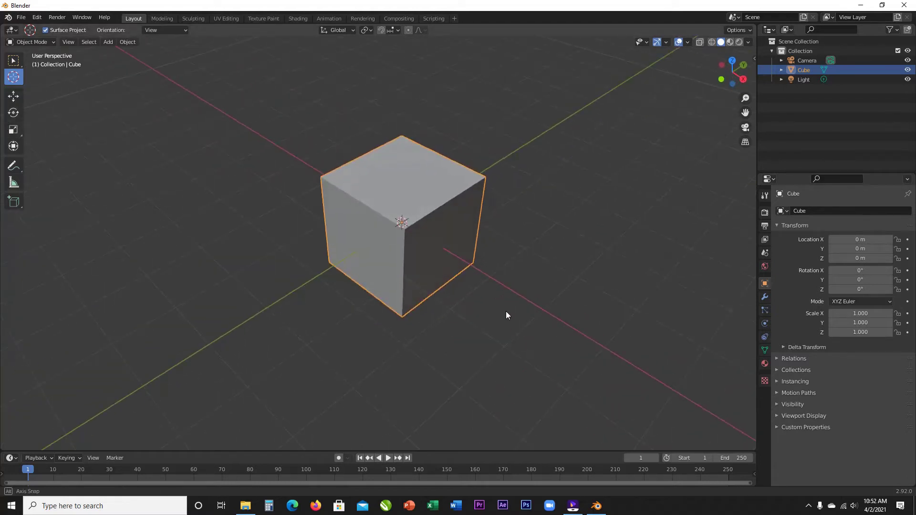
pyautogui.press('r')
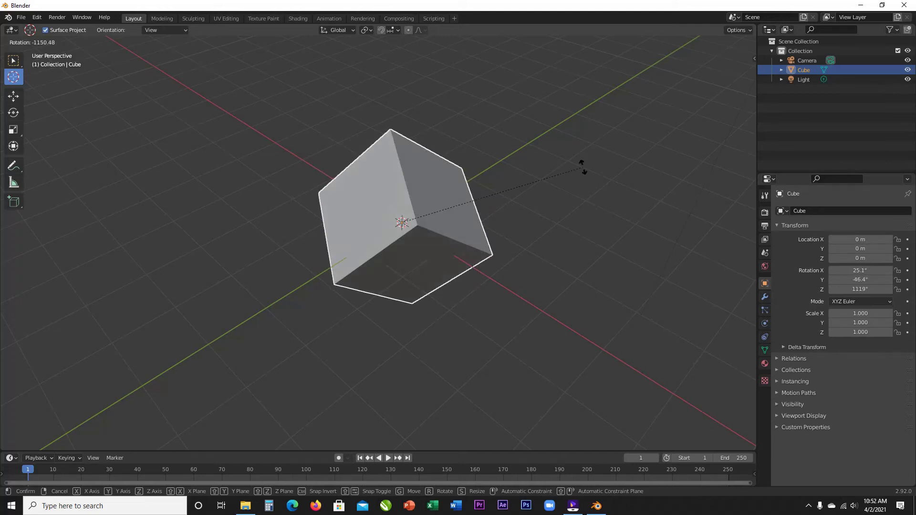
pyautogui.press('Escape')
# Step: Try rotating the cube around the global X axis only, and cancel the rotation
pyautogui.scroll(-4, 582, 167)
pyautogui.moveTo(583, 167); pyautogui.dragTo(558, 140, button='middle')
pyautogui.scroll(4, 558, 139)
pyautogui.scroll(-4, 558, 140)
pyautogui.scroll(4, 558, 139)
pyautogui.scroll(3, 558, 140)
pyautogui.scroll(-4, 558, 140)
pyautogui.scroll(4, 558, 140)
pyautogui.moveTo(558, 140); pyautogui.dragTo(550, 164, button='middle')
pyautogui.scroll(-3, 550, 164)
pyautogui.scroll(5, 551, 164)
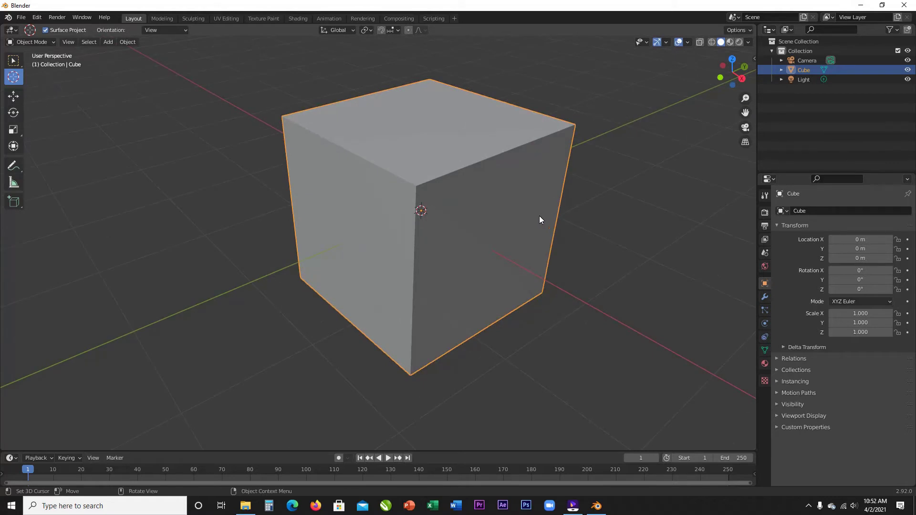
pyautogui.press('r')
pyautogui.press('x')
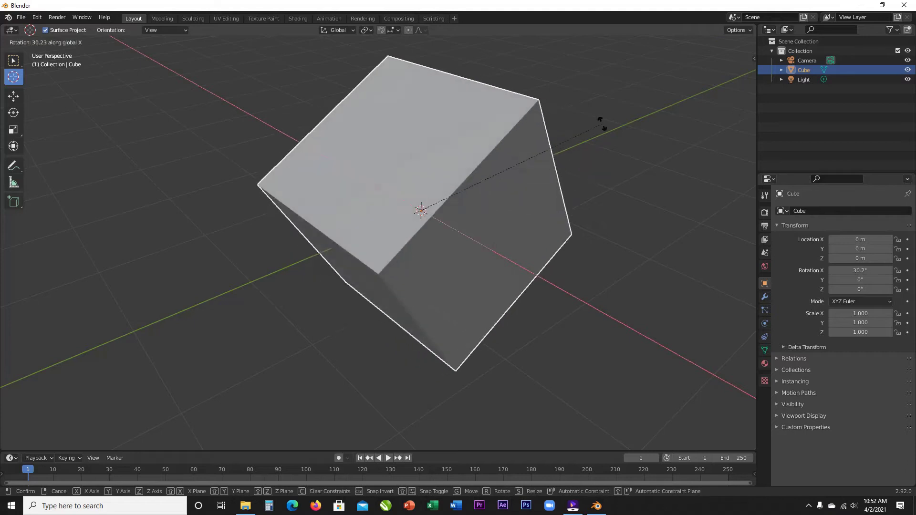
pyautogui.rightClick(632, 227)
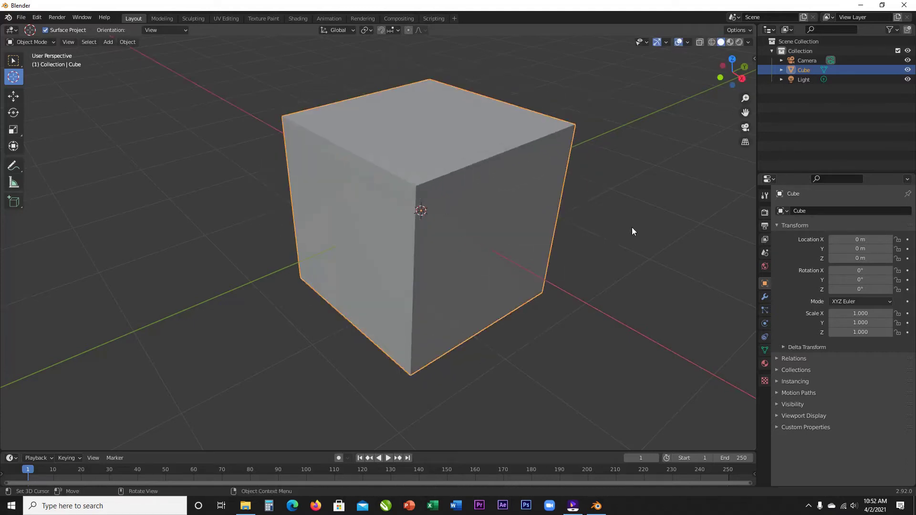
# Step: Rotate the cube exactly 70° around the global X axis
pyautogui.scroll(-3, 582, 241)
pyautogui.moveTo(582, 241); pyautogui.dragTo(546, 231, button='middle')
pyautogui.scroll(3, 546, 231)
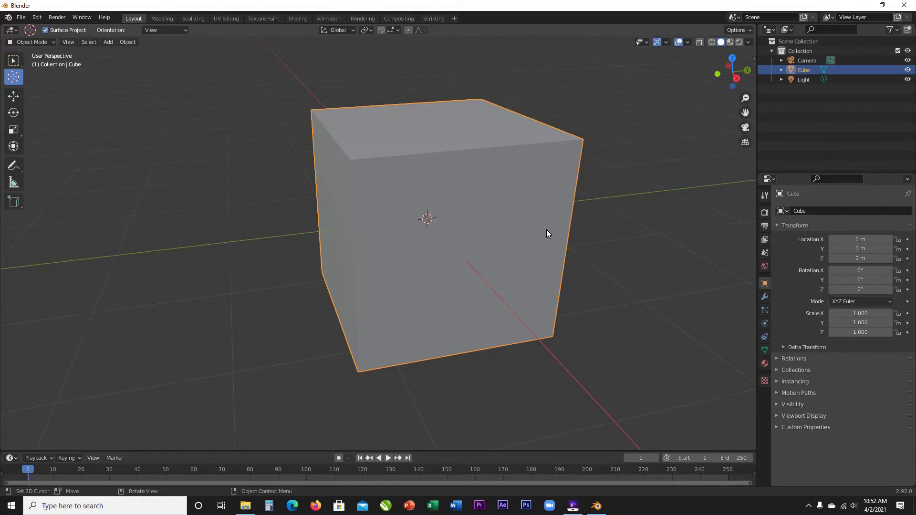
pyautogui.write('x')
pyautogui.write('70')
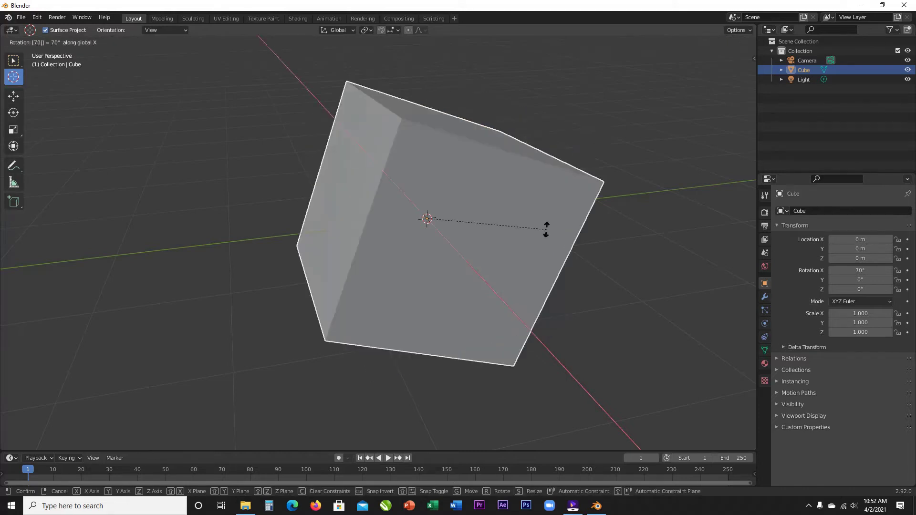
pyautogui.press('Return')
pyautogui.moveTo(546, 230); pyautogui.dragTo(363, 164, button='middle')
pyautogui.scroll(3, 565, 239)
pyautogui.scroll(-3, 566, 239)
pyautogui.scroll(4, 562, 224)
pyautogui.scroll(-4, 561, 223)
# Step: Clear the cube's rotation to reset it to its unrotated state
pyautogui.press('KP_1')
pyautogui.scroll(-3, 493, 199)
pyautogui.hotkey('alt', 'r')
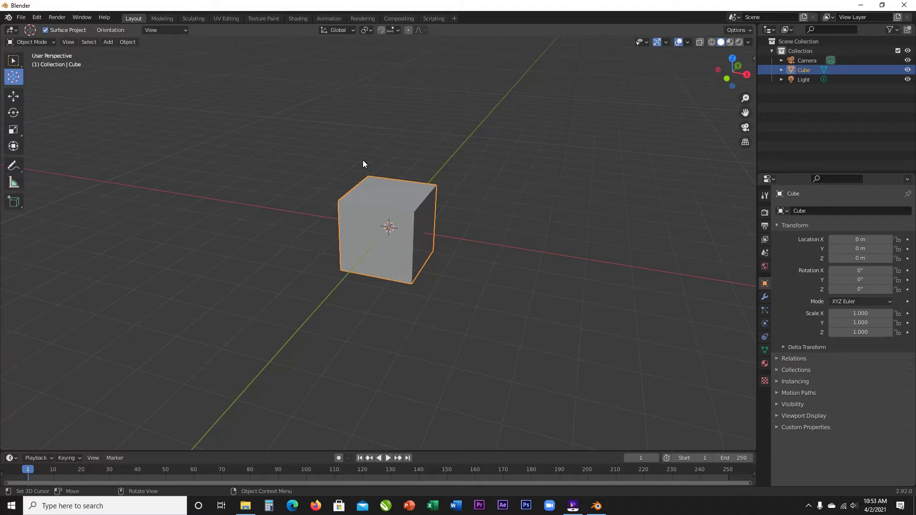
# Step: Examine the cube in the front, right, top, bottom and left orthographic views
pyautogui.press('KP_1')
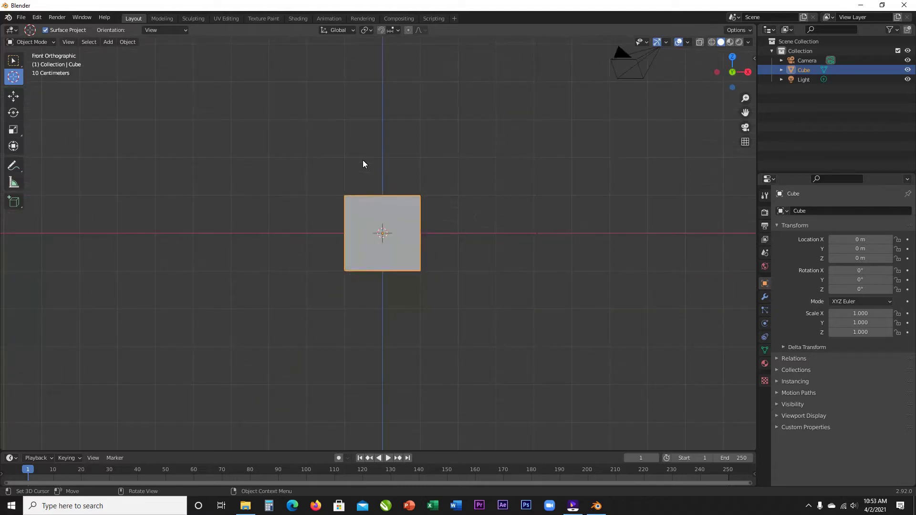
pyautogui.scroll(5, 363, 164)
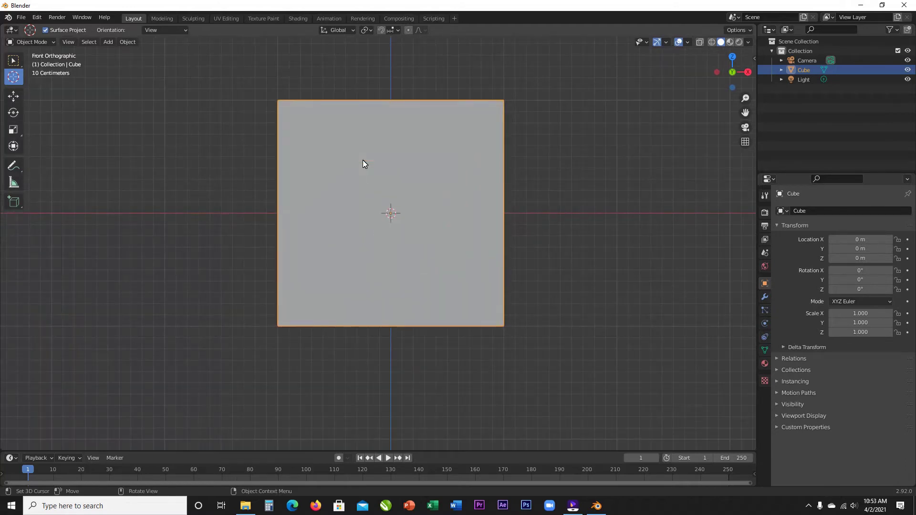
pyautogui.press('KP_3')
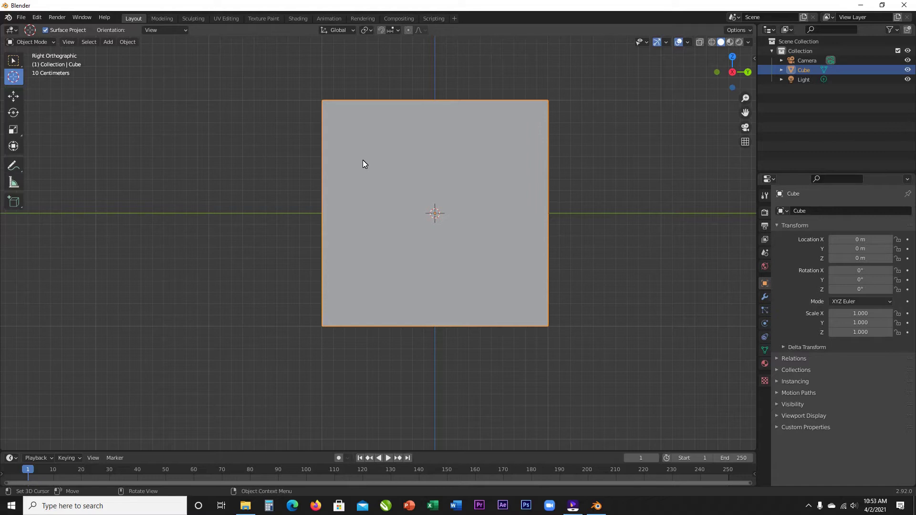
pyautogui.press('KP_7')
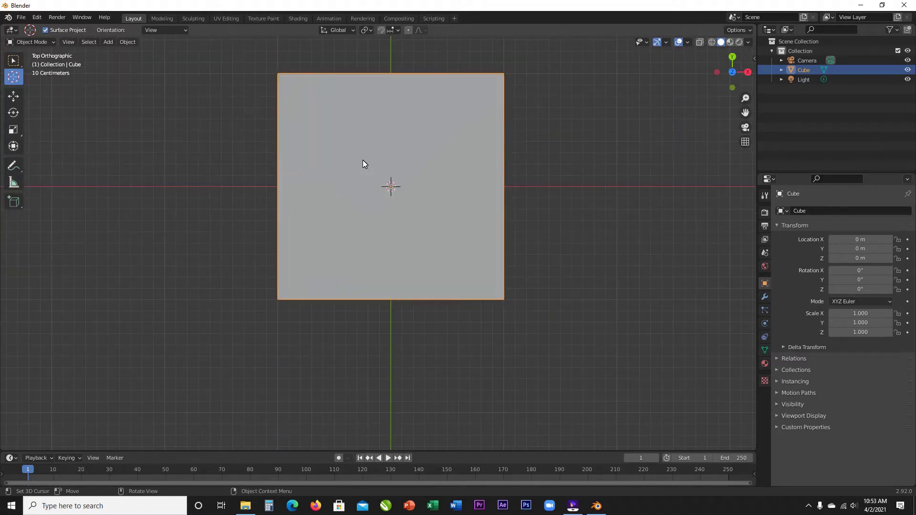
pyautogui.press('ctrl+KP_7')
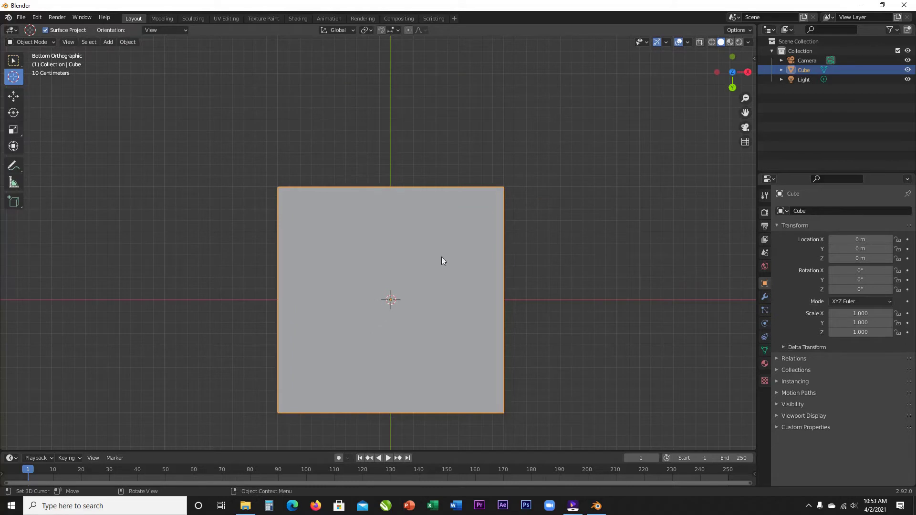
pyautogui.keyDown('shift'); pyautogui.moveTo(443, 264); pyautogui.dragTo(459, 211, button='middle'); pyautogui.keyUp('shift')
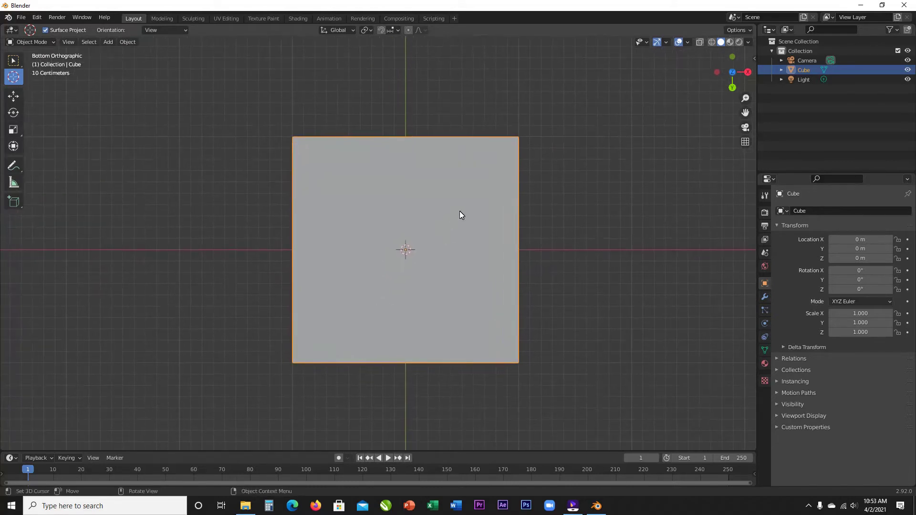
pyautogui.press('ctrl+KP_3')
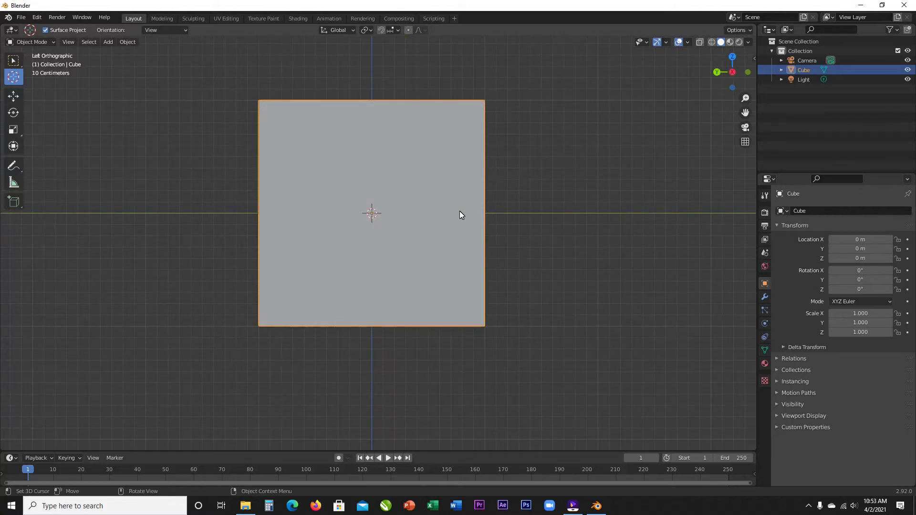
# Step: Try scaling the cube uniformly on all axes twice, cancelling each attempt
pyautogui.scroll(-5, 460, 210)
pyautogui.moveTo(477, 206); pyautogui.dragTo(557, 251, button='middle')
pyautogui.scroll(4, 557, 251)
pyautogui.scroll(-4, 539, 254)
pyautogui.moveTo(151, 194); pyautogui.dragTo(307, 275, button='middle')
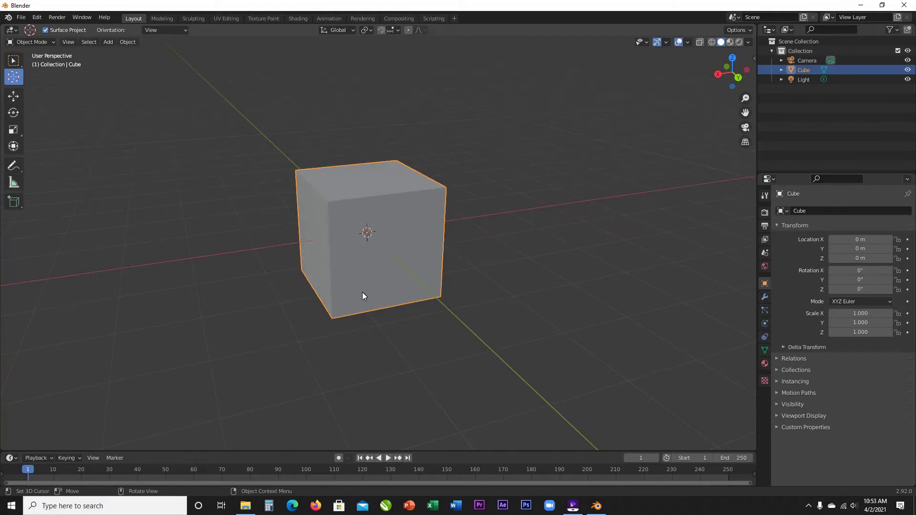
pyautogui.press('s')
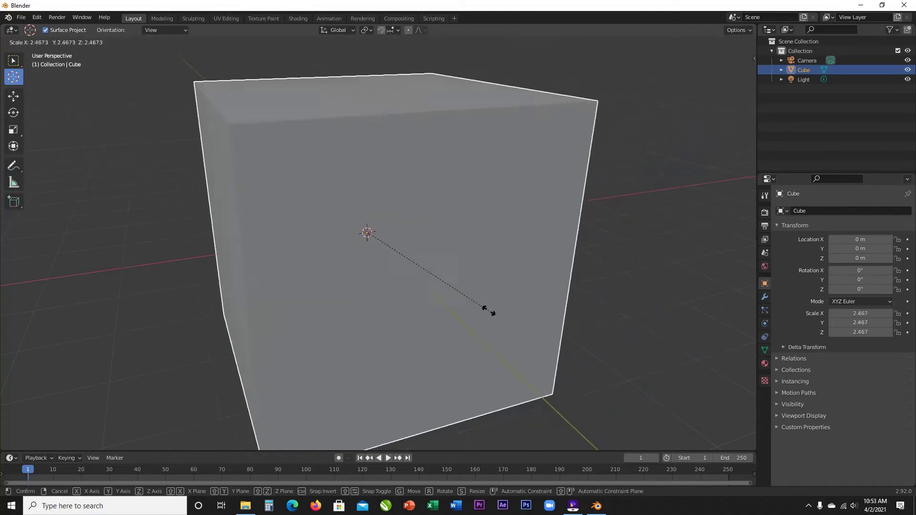
pyautogui.rightClick(364, 254)
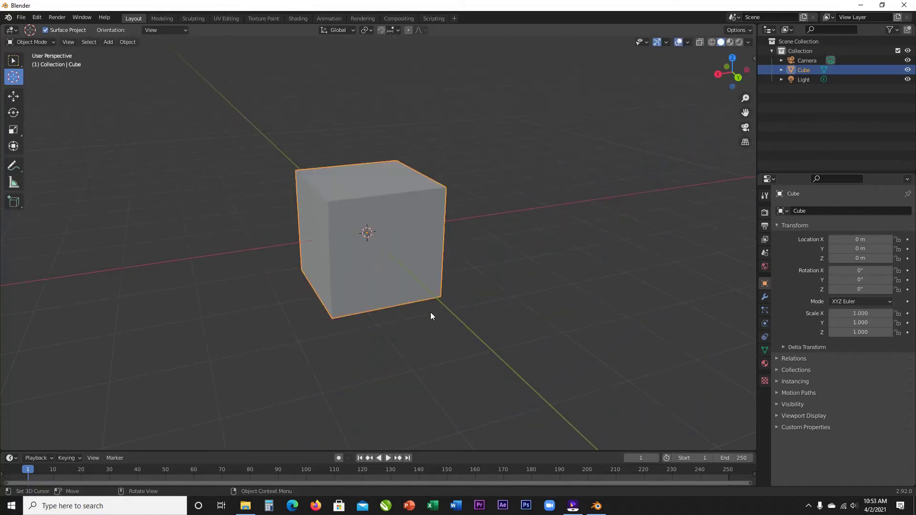
pyautogui.press('s')
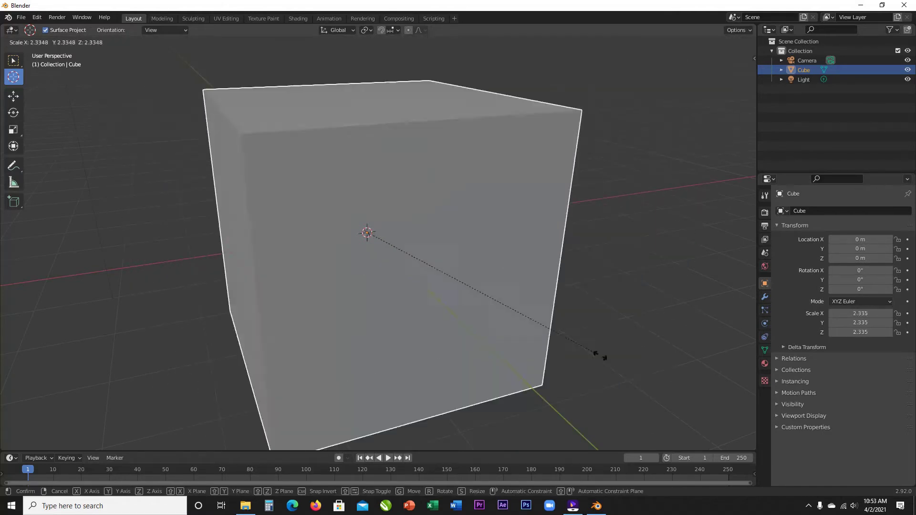
pyautogui.rightClick(607, 356)
# Step: Try scaling the cube freehand along the global Z axis only, and cancel the scaling
pyautogui.moveTo(553, 300)
pyautogui.mouseDown(button='middle')
pyautogui.moveTo(584, 309)
pyautogui.moveTo(554, 300)
pyautogui.mouseUp(button='middle')
pyautogui.press('s')
pyautogui.press('z')
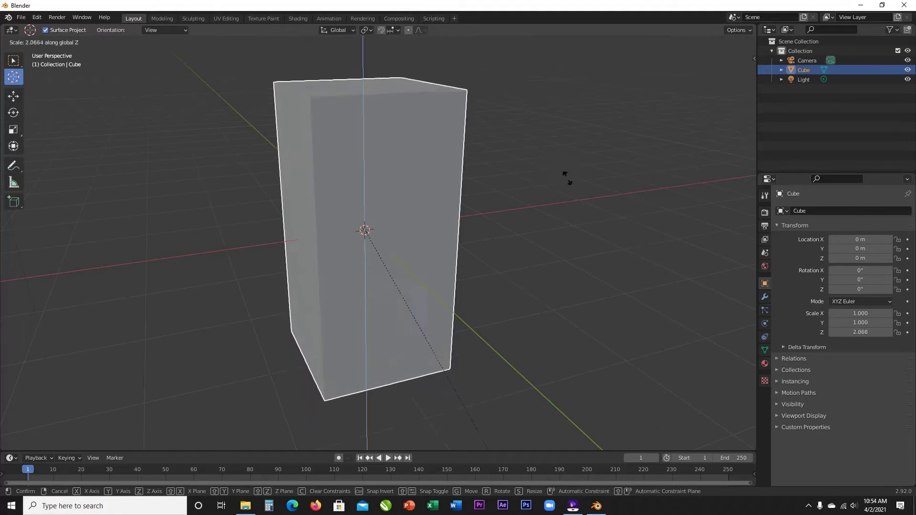
pyautogui.press('Escape')
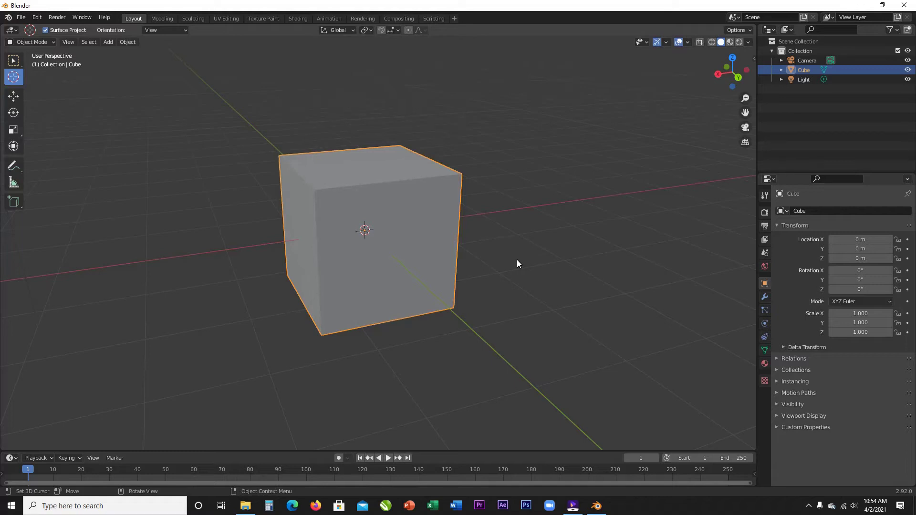
# Step: Scale the cube by a factor of 2 along the global Z axis, and undo the scaling
pyautogui.press('s')
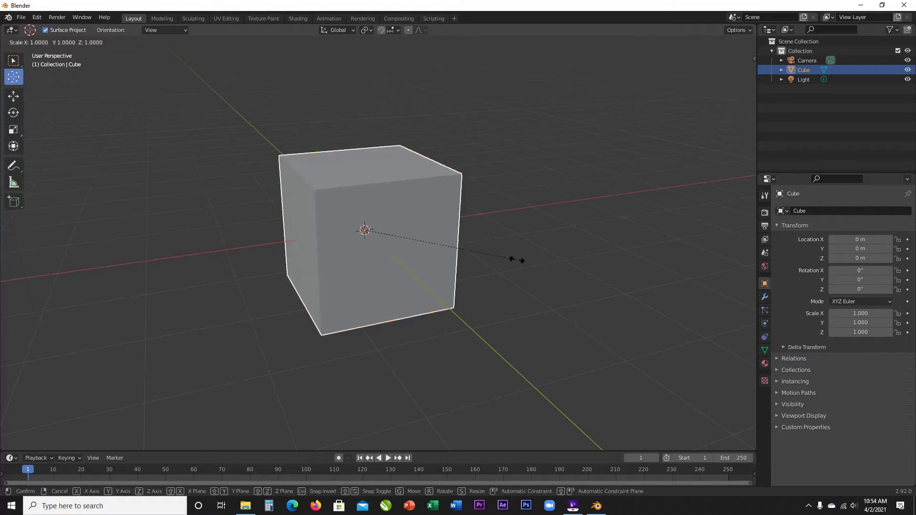
pyautogui.write('z')
pyautogui.write('2')
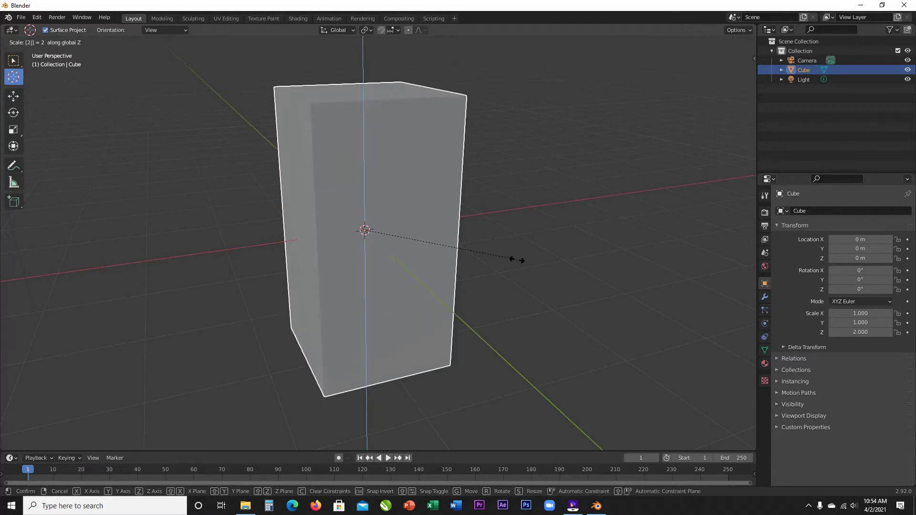
pyautogui.press('Return')
pyautogui.scroll(-4, 513, 260)
pyautogui.moveTo(509, 260)
pyautogui.mouseDown(button='middle')
pyautogui.moveTo(396, 259)
pyautogui.moveTo(479, 277)
pyautogui.moveTo(548, 259)
pyautogui.moveTo(521, 264)
pyautogui.mouseUp(button='middle')
pyautogui.scroll(5, 481, 280)
pyautogui.scroll(-5, 550, 260)
pyautogui.hotkey('ctrl', 'z')
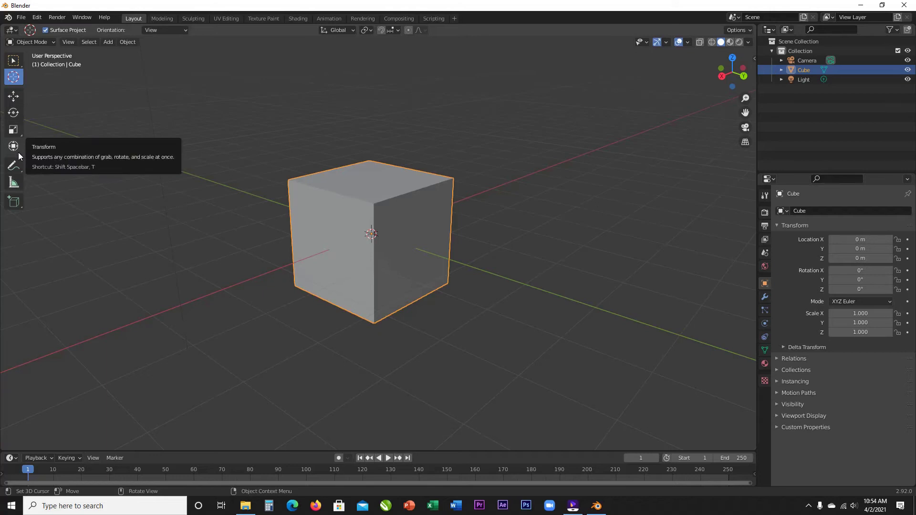
# Step: Activate the Annotate tool
pyautogui.click(14, 166)
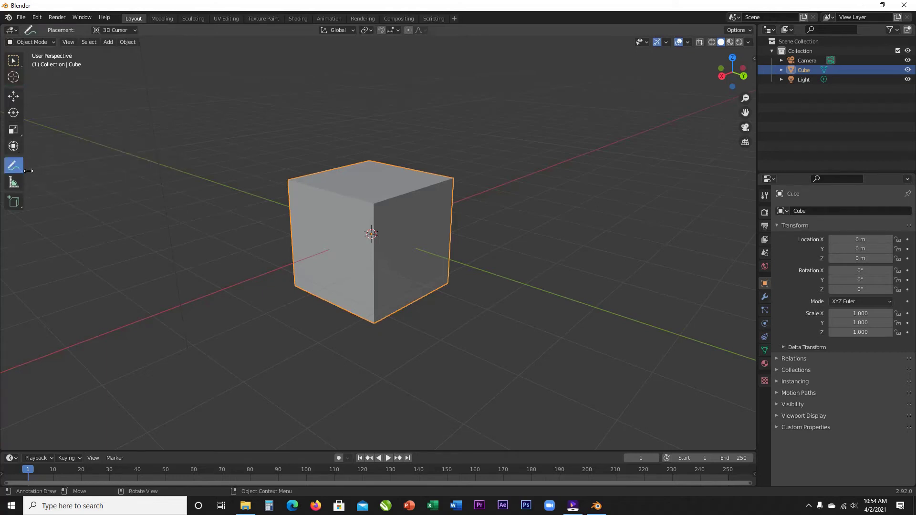
pyautogui.moveTo(408, 288); pyautogui.dragTo(389, 290, button='middle')
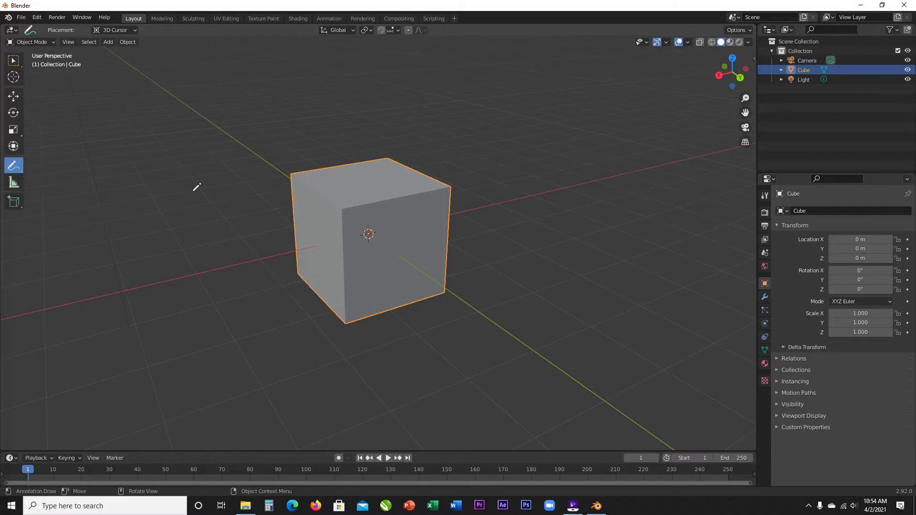
# Step: Measure one upper edge of the cube in perspective view with the Measure tool, and delete the ruler
pyautogui.click(12, 183)
pyautogui.moveTo(318, 239); pyautogui.dragTo(347, 246, button='middle')
pyautogui.scroll(4, 347, 245)
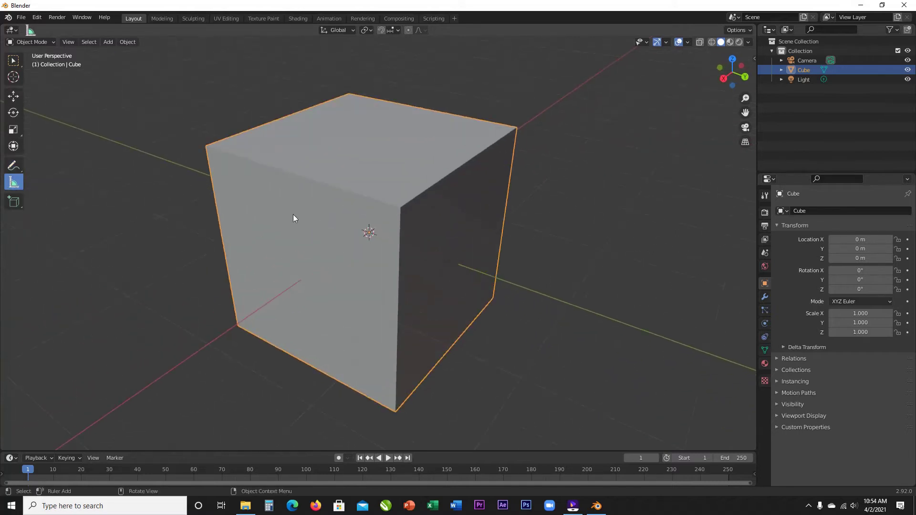
pyautogui.moveTo(205, 147); pyautogui.dragTo(400, 207)
pyautogui.moveTo(479, 307); pyautogui.dragTo(488, 291, button='middle')
pyautogui.scroll(-2, 488, 291)
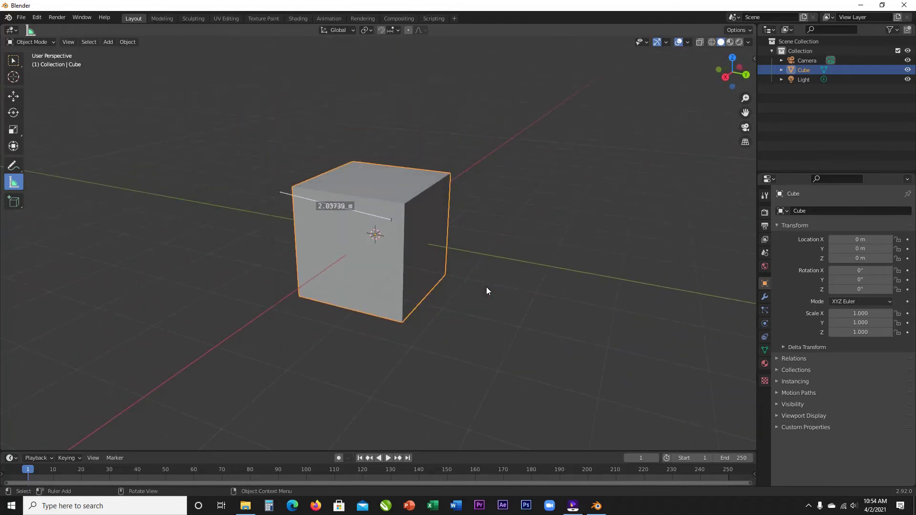
pyautogui.press('Delete')
# Step: Measure the cube's upper edge from corner to corner in the front orthographic view, and delete the ruler
pyautogui.press('KP_1')
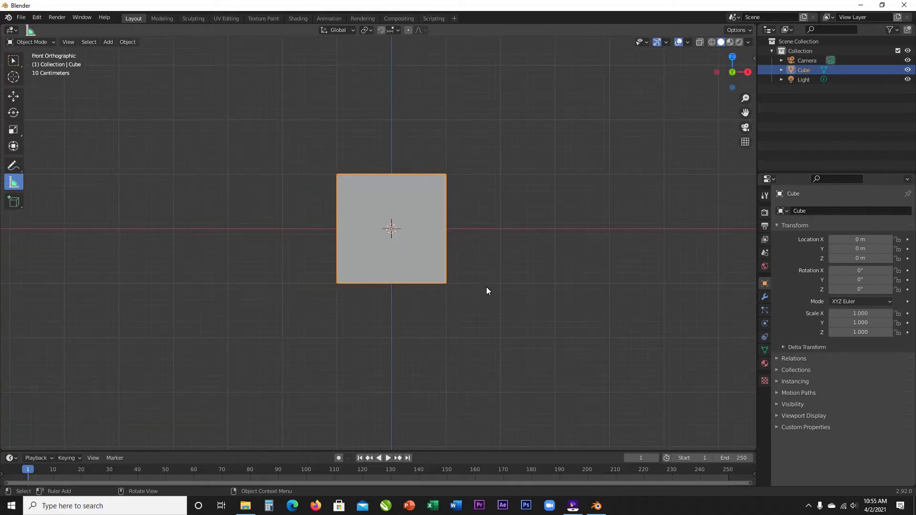
pyautogui.scroll(5, 486, 288)
pyautogui.keyDown('shift'); pyautogui.moveTo(487, 287); pyautogui.dragTo(476, 402, button='middle'); pyautogui.keyUp('shift')
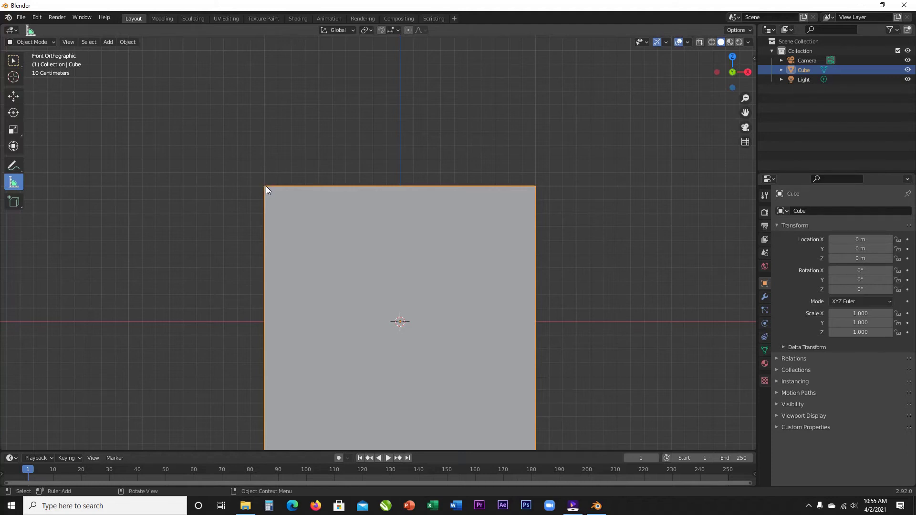
pyautogui.moveTo(265, 187); pyautogui.dragTo(534, 185)
pyautogui.moveTo(554, 222); pyautogui.dragTo(524, 274, button='middle')
pyautogui.scroll(3, 525, 272)
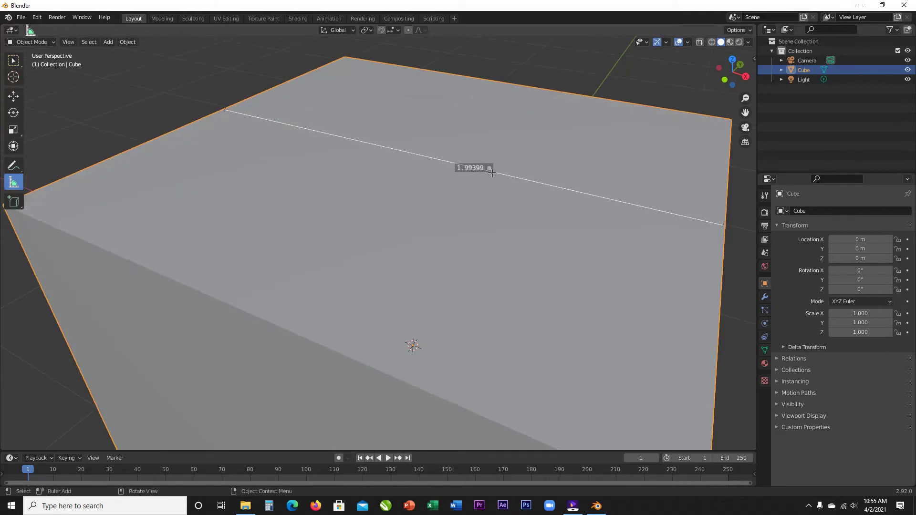
pyautogui.press('Delete')
# Step: Add a larger second cube beside the original with the Add Cube tool, centred at about X 5.3 m, Y -1.6 m, Z 2.3 m
pyautogui.scroll(-4, 492, 173)
pyautogui.moveTo(491, 173); pyautogui.dragTo(509, 169, button='middle')
pyautogui.scroll(3, 509, 169)
pyautogui.scroll(-3, 509, 170)
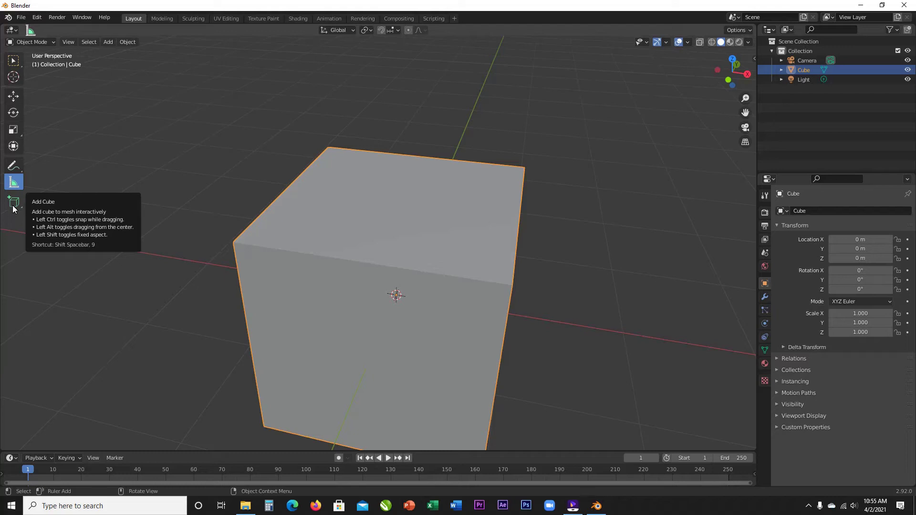
pyautogui.scroll(-3, 61, 233)
pyautogui.moveTo(62, 232); pyautogui.dragTo(77, 227, button='middle')
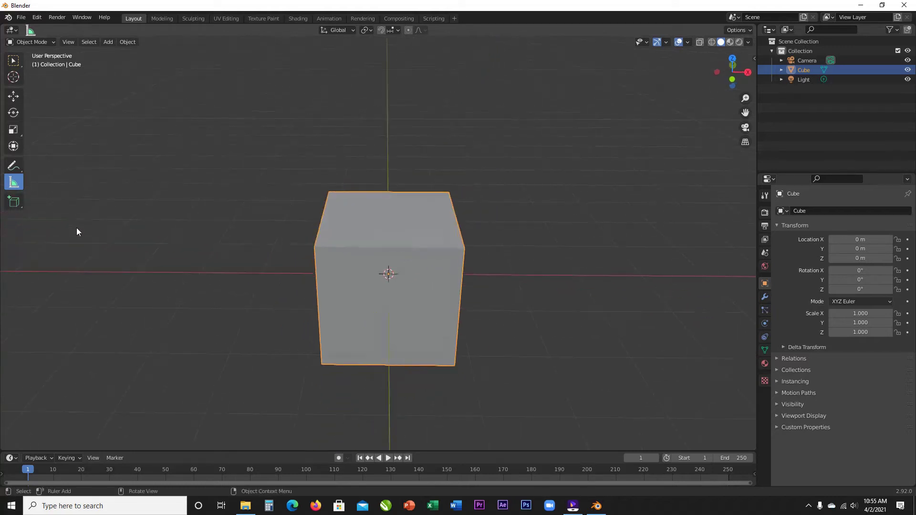
pyautogui.click(10, 201)
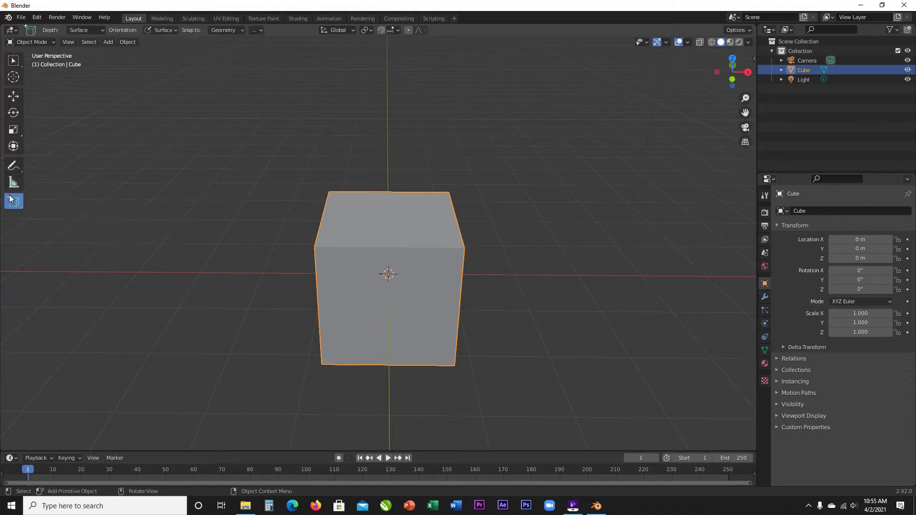
pyautogui.scroll(-4, 644, 277)
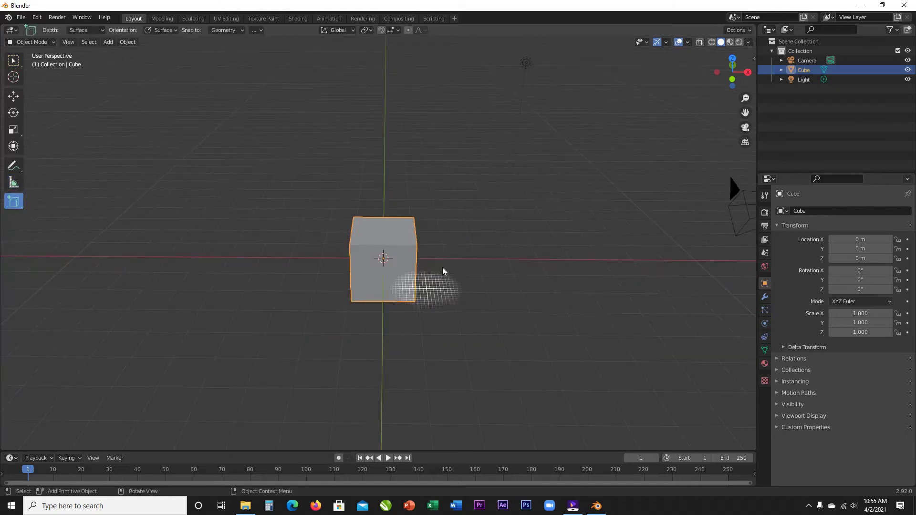
pyautogui.scroll(4, 510, 246)
pyautogui.scroll(-6, 510, 246)
pyautogui.scroll(2, 510, 246)
pyautogui.moveTo(472, 251); pyautogui.dragTo(681, 339)
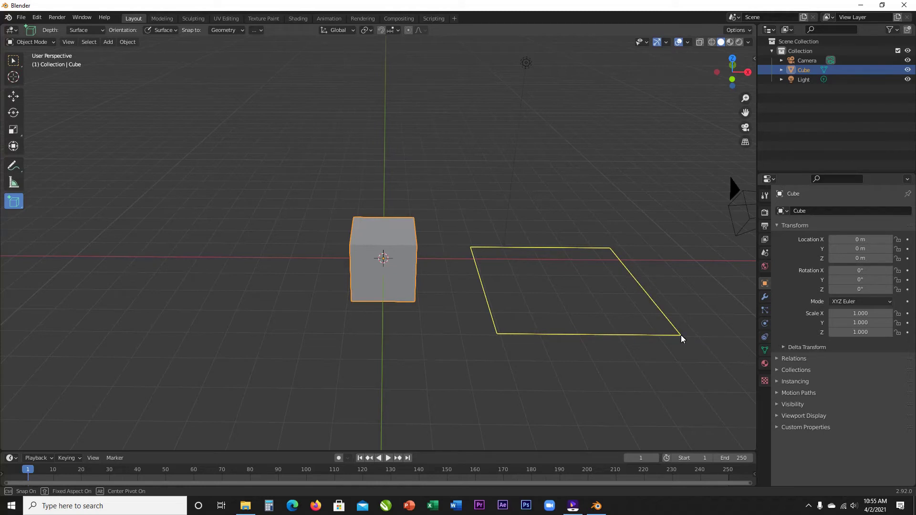
pyautogui.moveTo(681, 339); pyautogui.dragTo(680, 334)
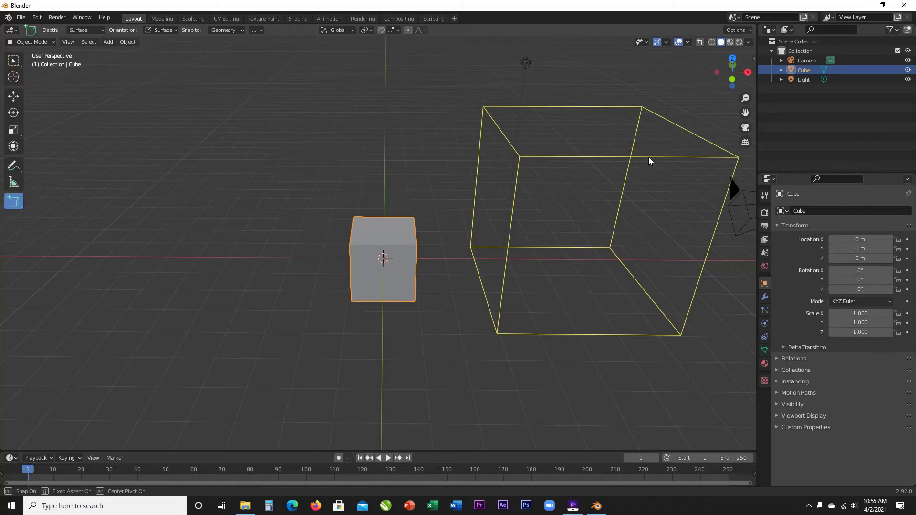
pyautogui.click(648, 157)
pyautogui.moveTo(665, 221); pyautogui.dragTo(636, 224, button='middle')
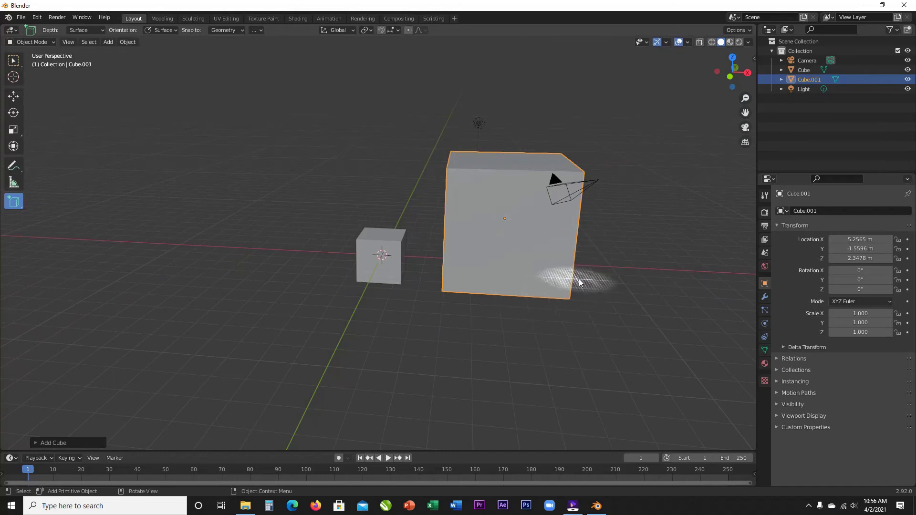
# Step: Undo the addition of the second cube
pyautogui.hotkey('ctrl', 'z')
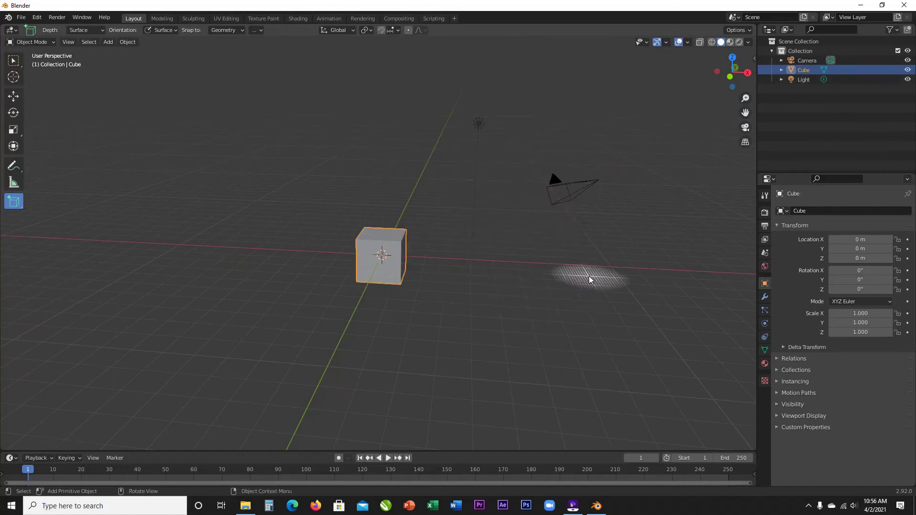
pyautogui.scroll(5, 589, 276)
pyautogui.moveTo(589, 276); pyautogui.dragTo(610, 271, button='middle')
pyautogui.scroll(4, 611, 270)
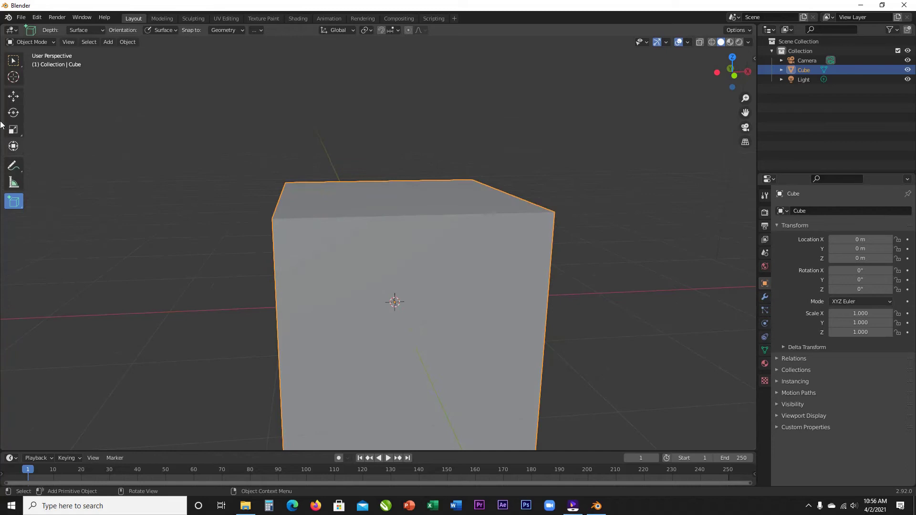
# Step: Switch to the Select Box tool and select the scene's light
pyautogui.click(14, 66)
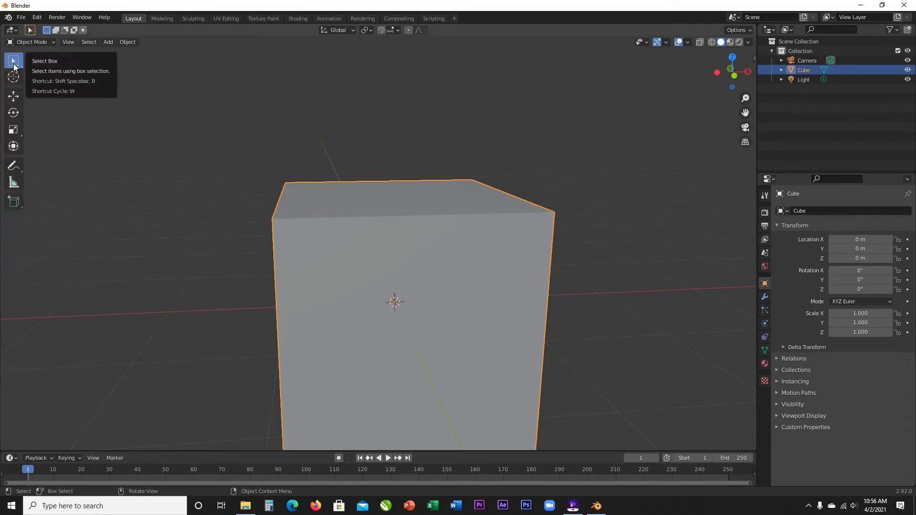
pyautogui.click(732, 140)
pyautogui.scroll(-9, 705, 168)
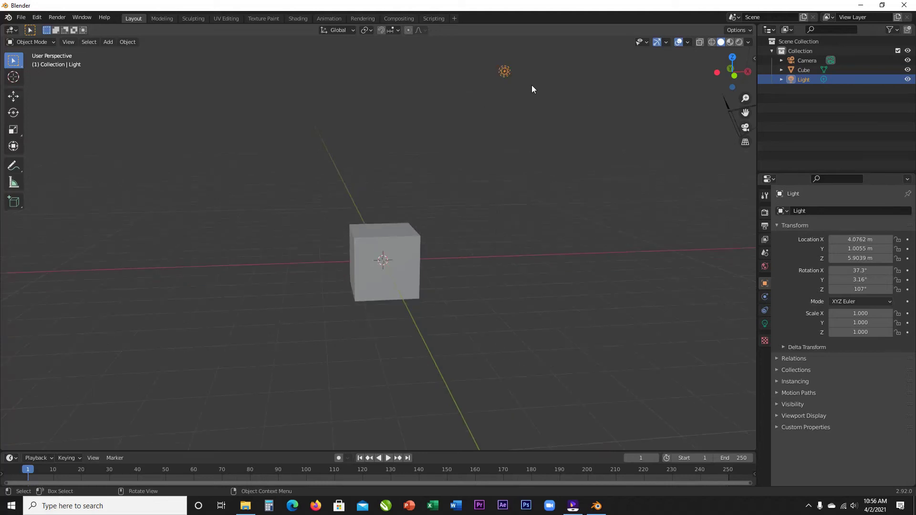
pyautogui.moveTo(502, 107); pyautogui.dragTo(525, 127, button='middle')
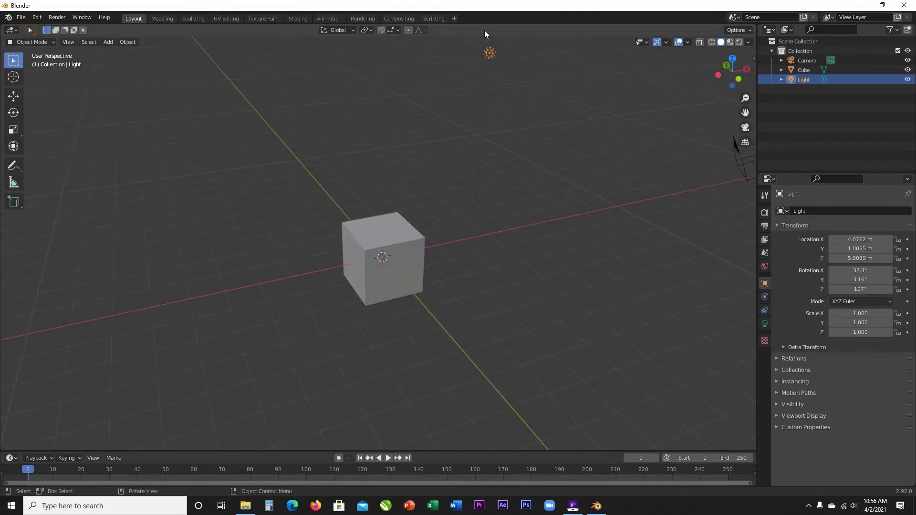
pyautogui.scroll(-3, 496, 113)
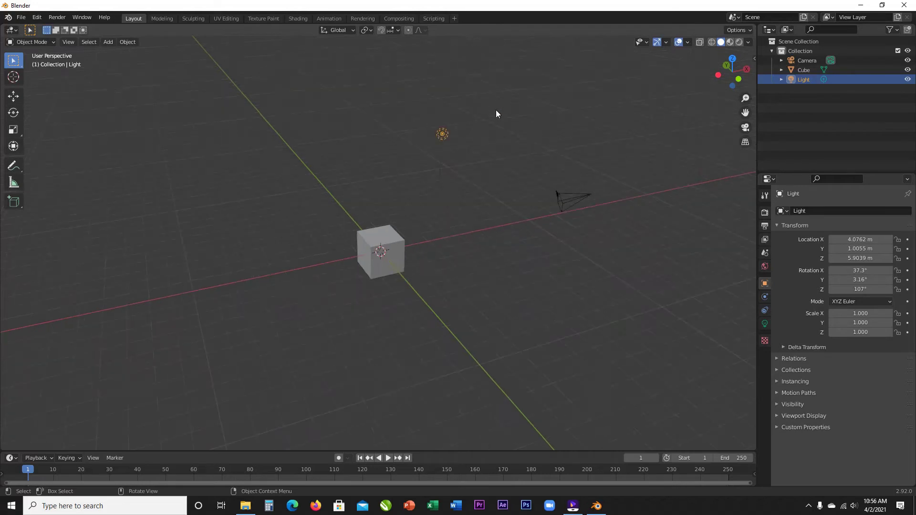
# Step: Select the camera and toggle repeatedly between the camera view and the user perspective
pyautogui.click(562, 202)
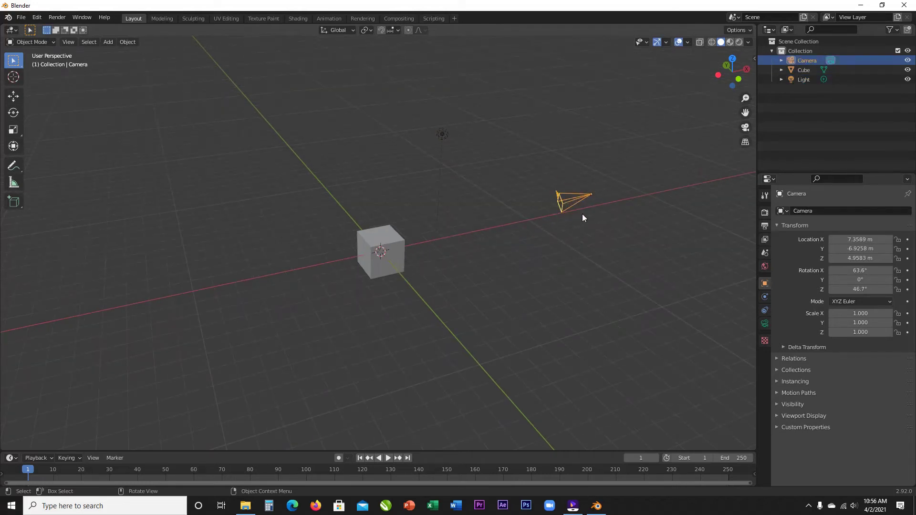
pyautogui.press('KP_0')
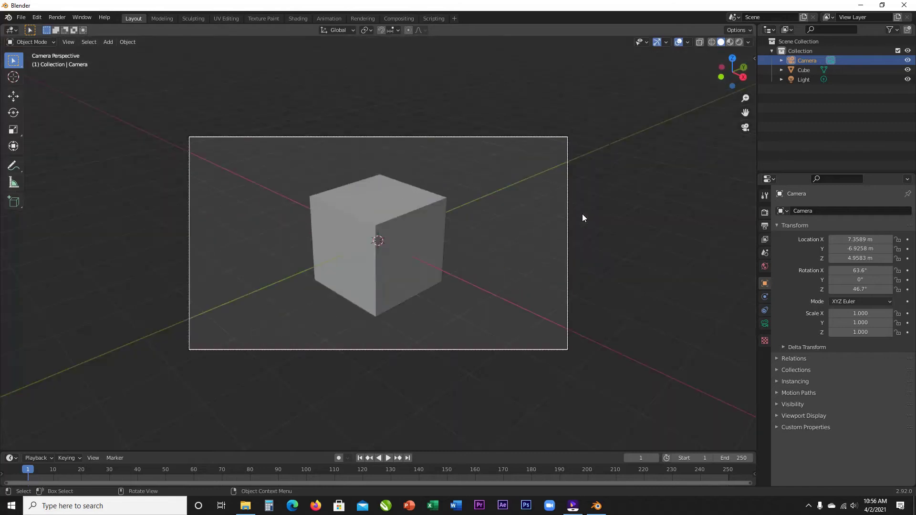
pyautogui.press('KP_0')
pyautogui.press('KP_0')
pyautogui.press('KP_0')
pyautogui.press('KP_0')
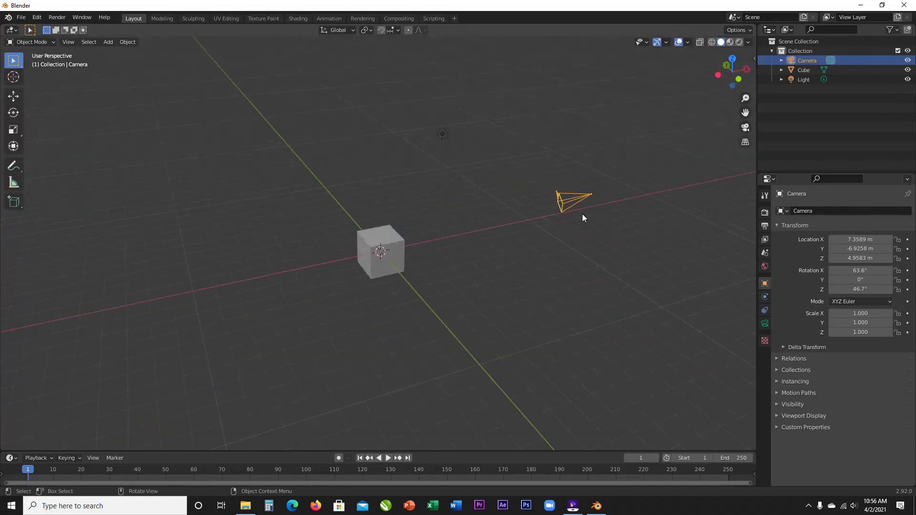
pyautogui.press('KP_0')
pyautogui.press('KP_0')
pyautogui.press('KP_0')
pyautogui.press('KP_0')
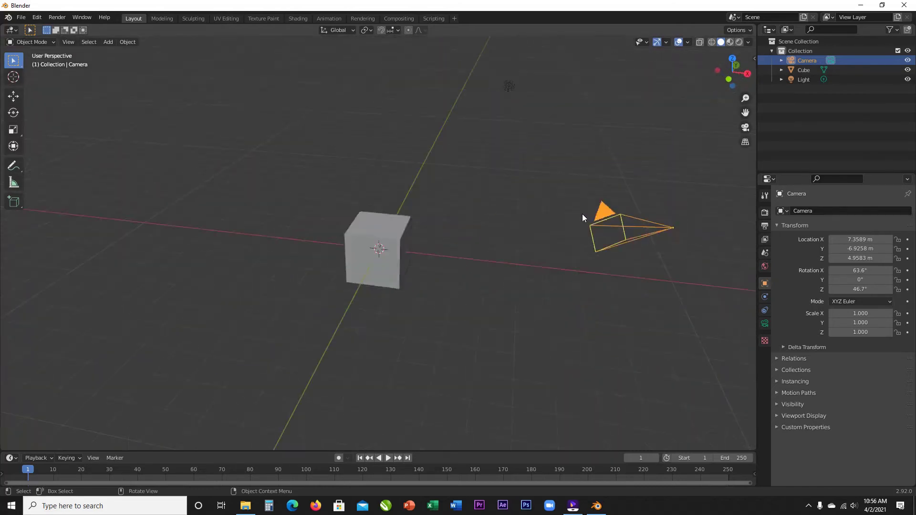
pyautogui.press('KP_0')
pyautogui.press('KP_0')
pyautogui.press('KP_0')
pyautogui.press('KP_0')
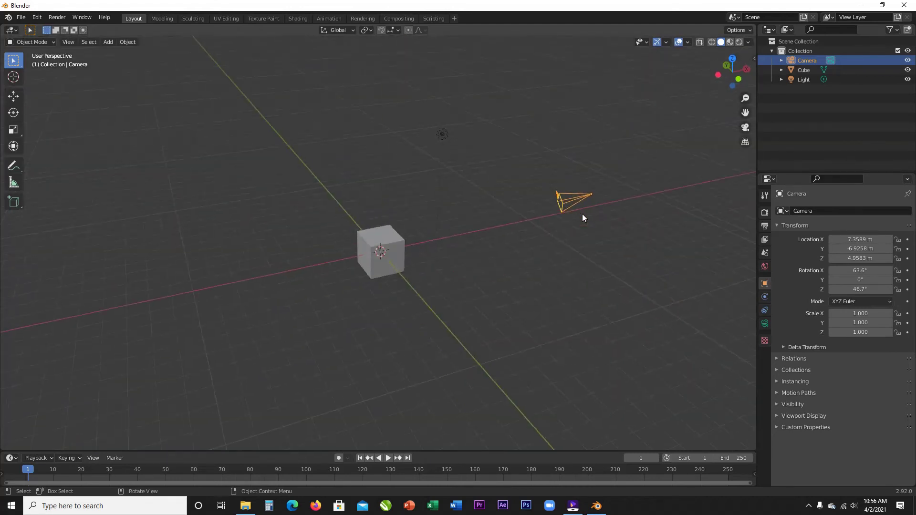
pyautogui.press('KP_0')
pyautogui.press('KP_0')
# Step: Select the default cube and switch it from Object Mode to Edit Mode
pyautogui.scroll(7, 582, 213)
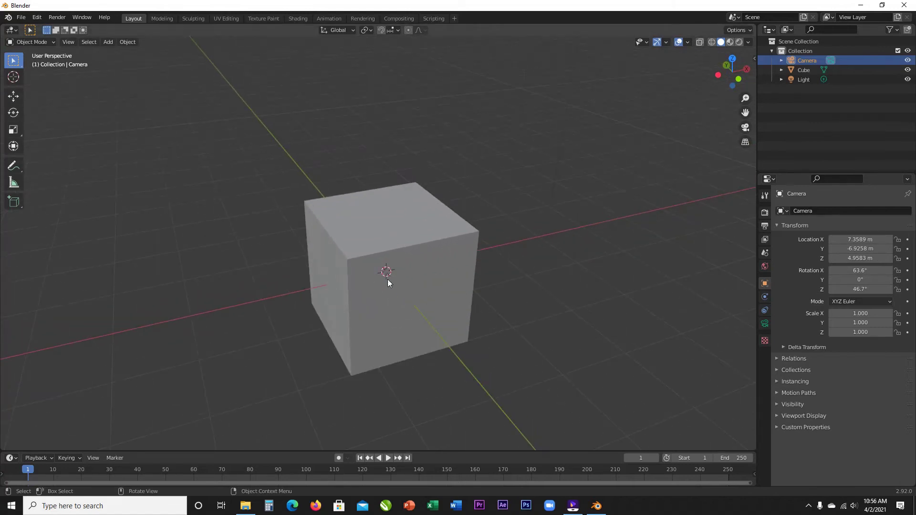
pyautogui.click(371, 223)
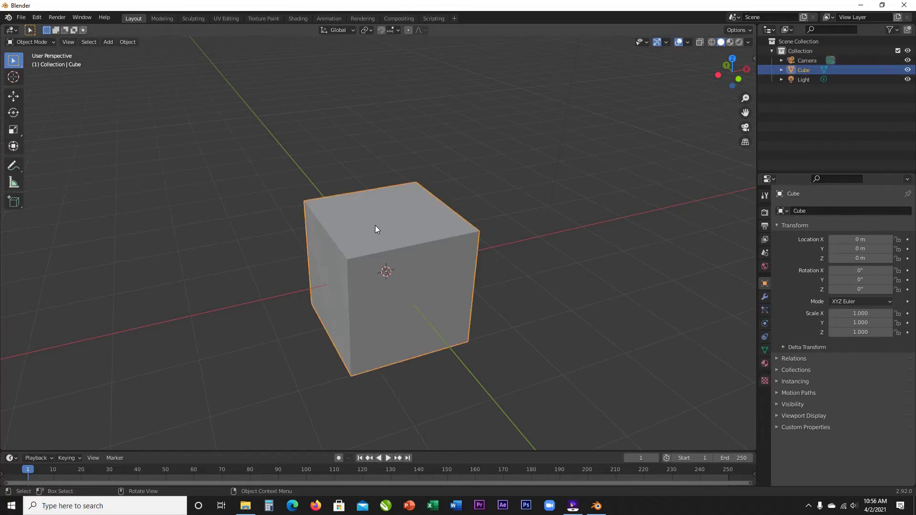
pyautogui.click(28, 41)
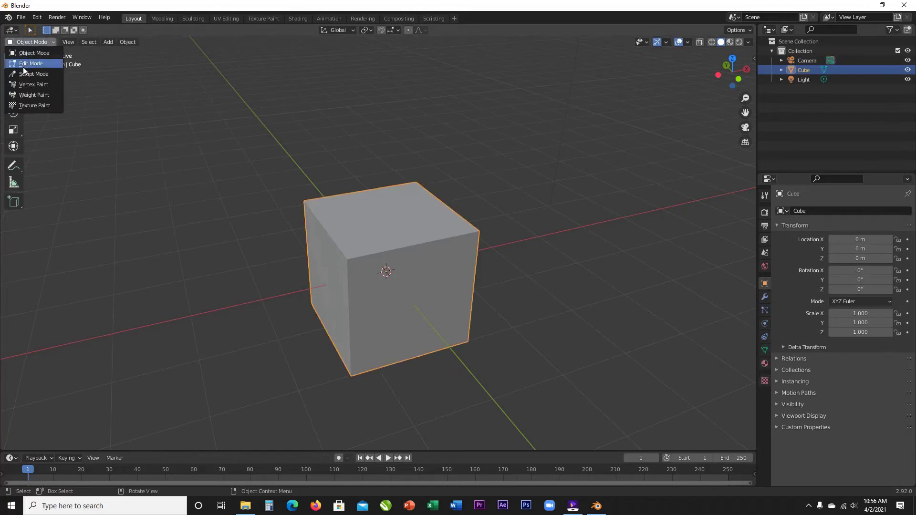
pyautogui.click(27, 43)
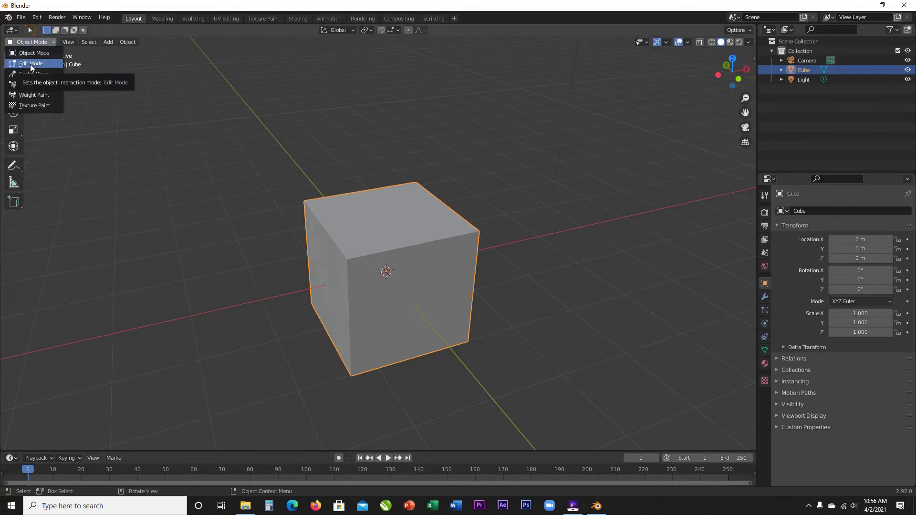
pyautogui.click(30, 63)
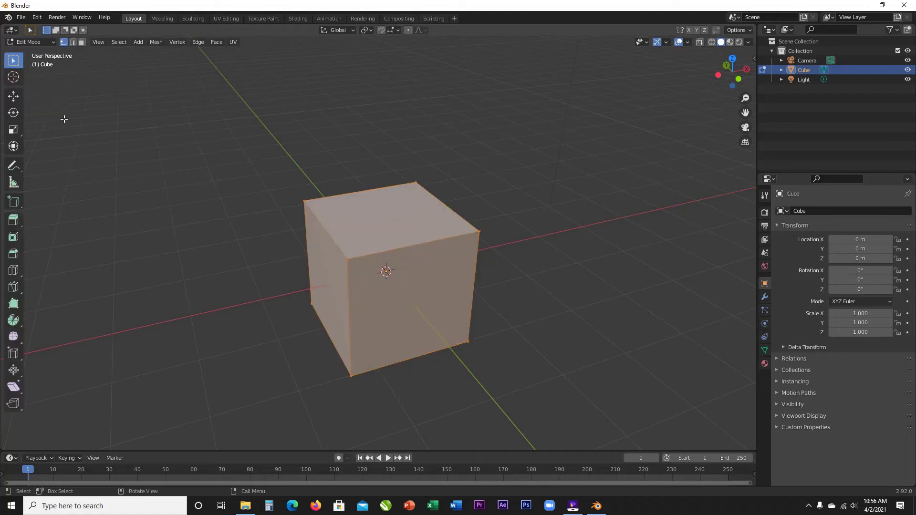
# Step: Deselect all of the cube's geometry in Edit Mode
pyautogui.scroll(-4, 64, 120)
pyautogui.scroll(3, 65, 121)
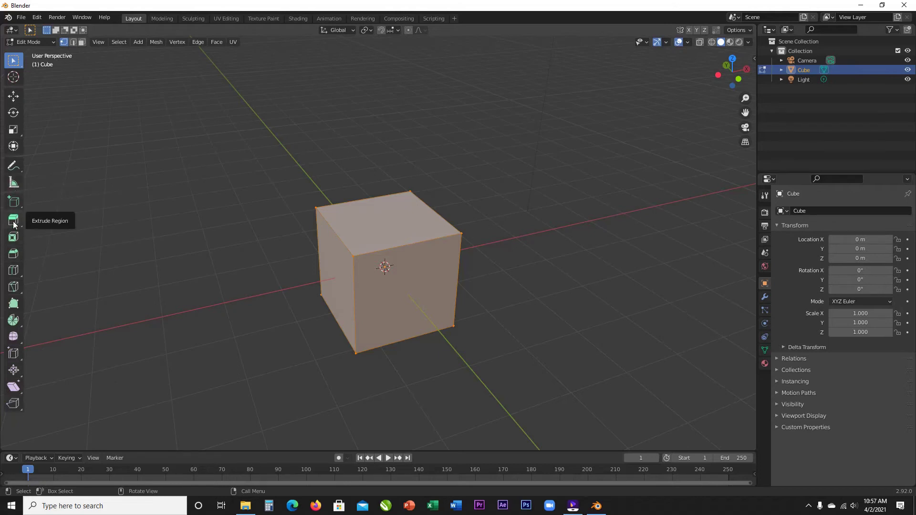
pyautogui.scroll(3, 342, 368)
pyautogui.click(188, 257)
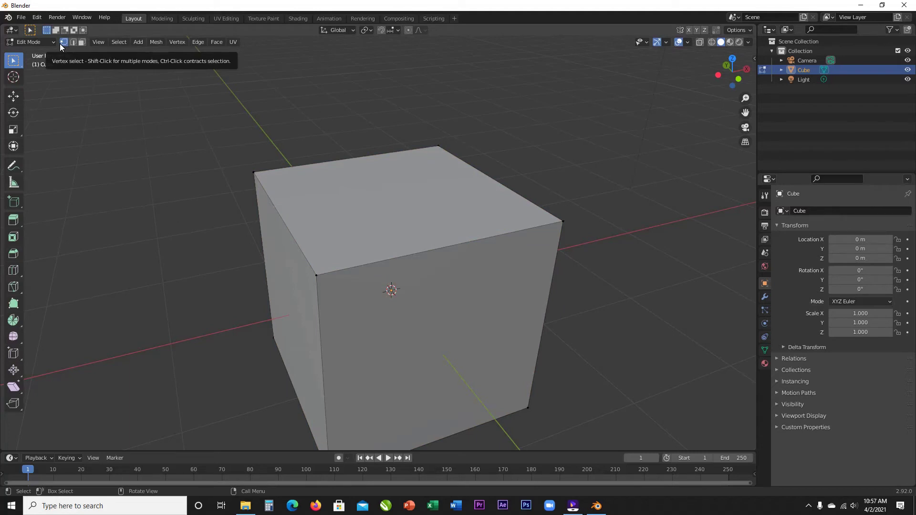
# Step: In vertex select mode, select the four corner vertices of the cube's upper face one after another
pyautogui.scroll(5, 319, 277)
pyautogui.scroll(-3, 320, 277)
pyautogui.scroll(-4, 319, 278)
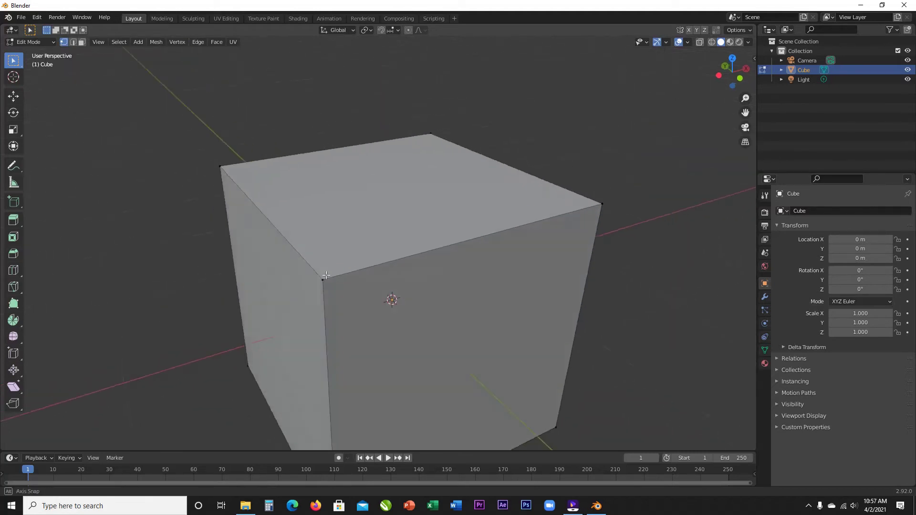
pyautogui.scroll(5, 325, 275)
pyautogui.click(281, 313)
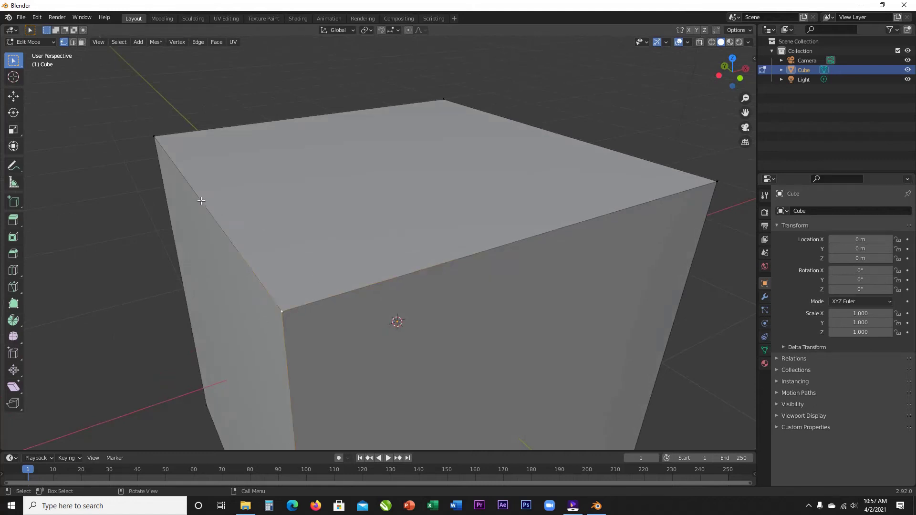
pyautogui.click(155, 136)
pyautogui.click(715, 184)
pyautogui.click(445, 101)
pyautogui.scroll(-5, 409, 126)
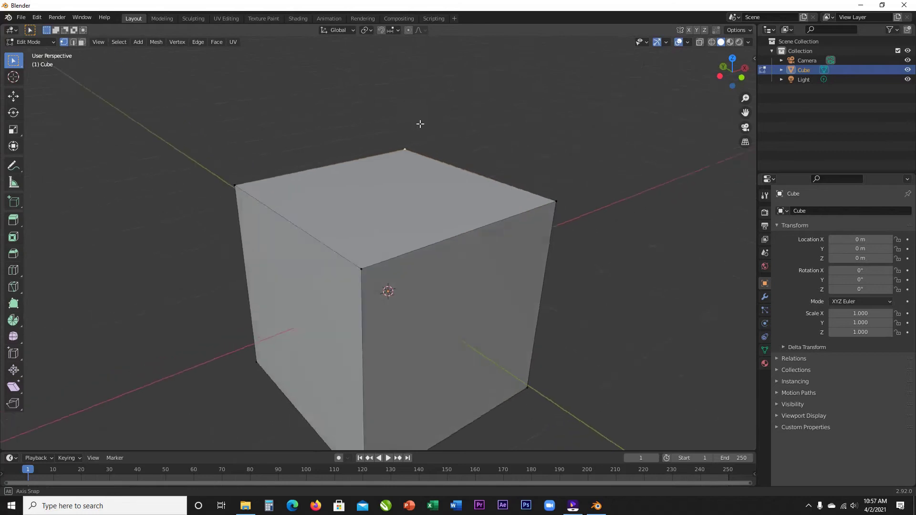
# Step: Select the cube's nearest upper corner vertex, followed by the upper corner on the red X axis side
pyautogui.click(398, 258)
pyautogui.scroll(4, 409, 259)
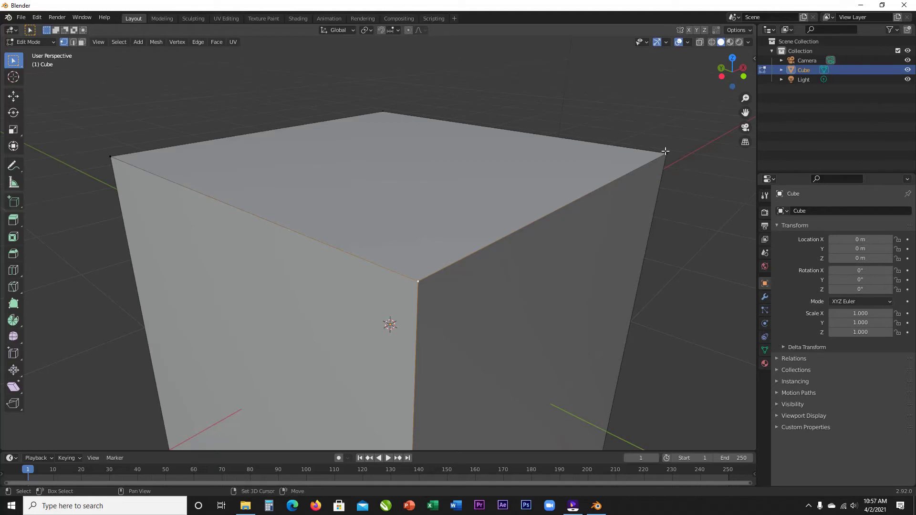
pyautogui.scroll(-4, 666, 198)
pyautogui.moveTo(658, 199)
pyautogui.mouseDown(button='middle')
pyautogui.moveTo(609, 213)
pyautogui.moveTo(652, 205)
pyautogui.mouseUp(button='middle')
pyautogui.scroll(4, 653, 205)
pyautogui.scroll(-4, 653, 204)
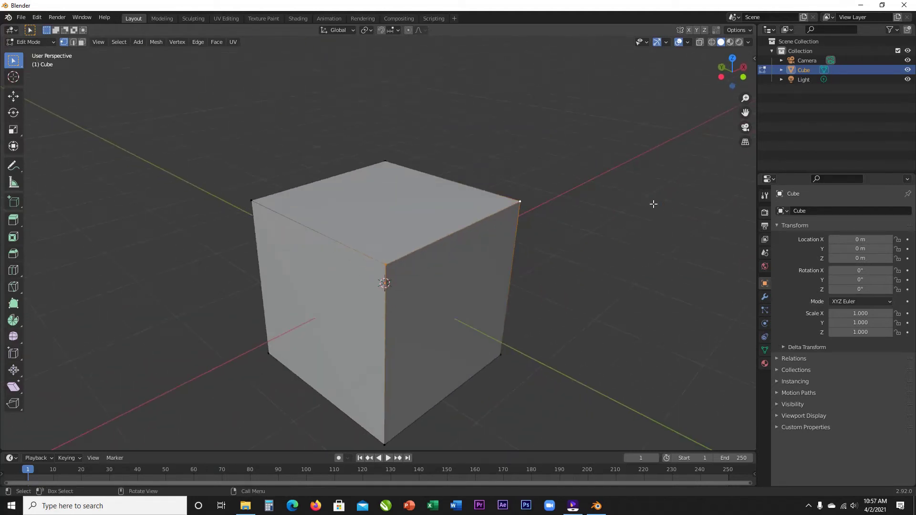
pyautogui.scroll(3, 383, 211)
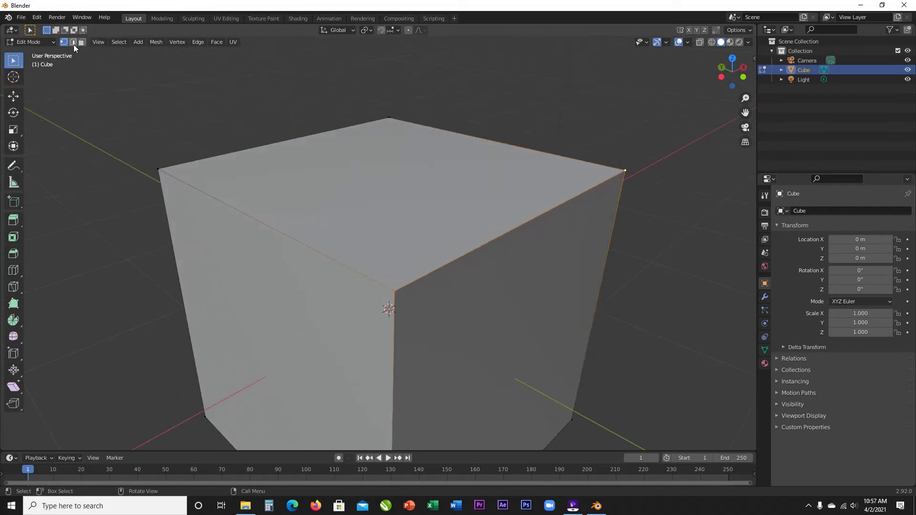
# Step: Switch to edge select mode and select individual edges of the cube, finishing with one near edge of the upper face
pyautogui.click(74, 44)
pyautogui.click(314, 248)
pyautogui.click(400, 365)
pyautogui.click(596, 251)
pyautogui.click(295, 139)
pyautogui.click(403, 270)
pyautogui.click(322, 248)
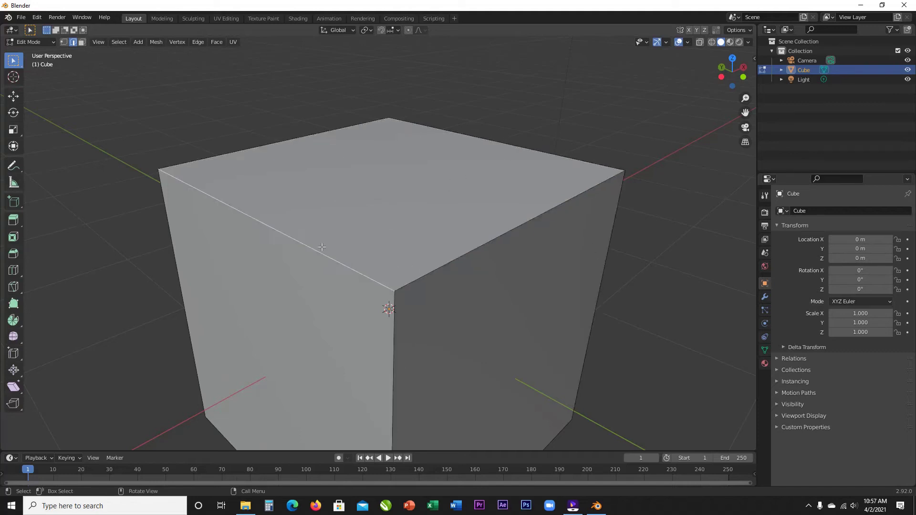
# Step: Switch to face select mode and select the cube's top face together with its two adjoining visible side faces
pyautogui.click(82, 42)
pyautogui.click(344, 409)
pyautogui.click(439, 270)
pyautogui.click(437, 267)
pyautogui.moveTo(437, 267); pyautogui.dragTo(470, 372, button='middle')
pyautogui.keyDown('shift'); pyautogui.click(494, 300); pyautogui.keyUp('shift')
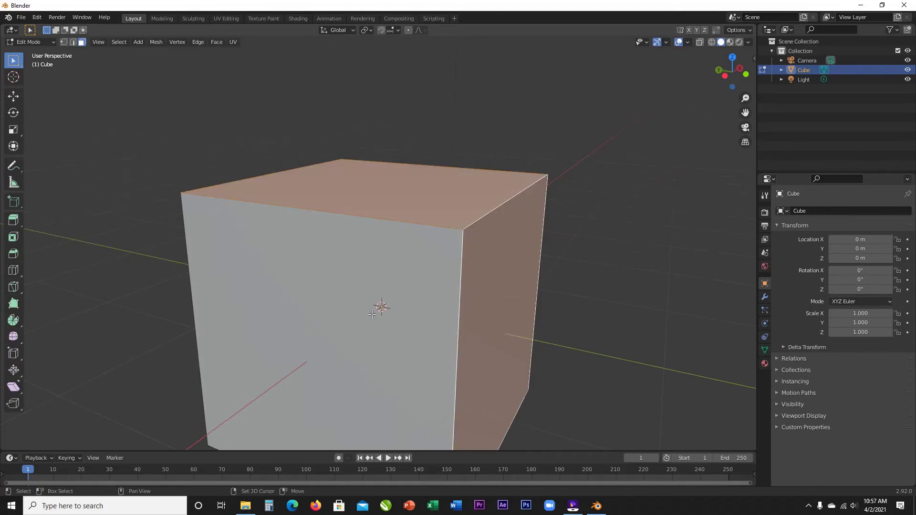
pyautogui.keyDown('shift'); pyautogui.click(371, 315); pyautogui.keyUp('shift')
pyautogui.scroll(-2, 460, 321)
pyautogui.moveTo(433, 328); pyautogui.dragTo(422, 332, button='middle')
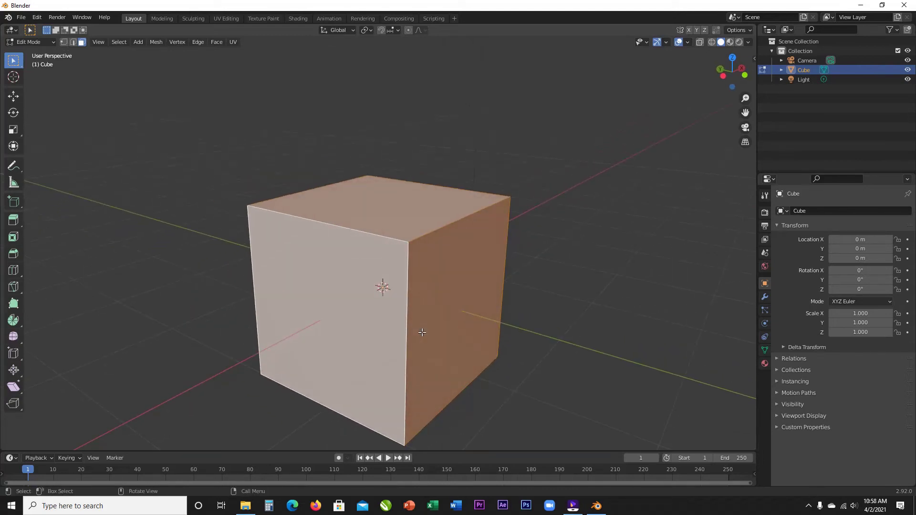
# Step: Delete the three selected faces of the cube, and undo the deletion
pyautogui.press('x')
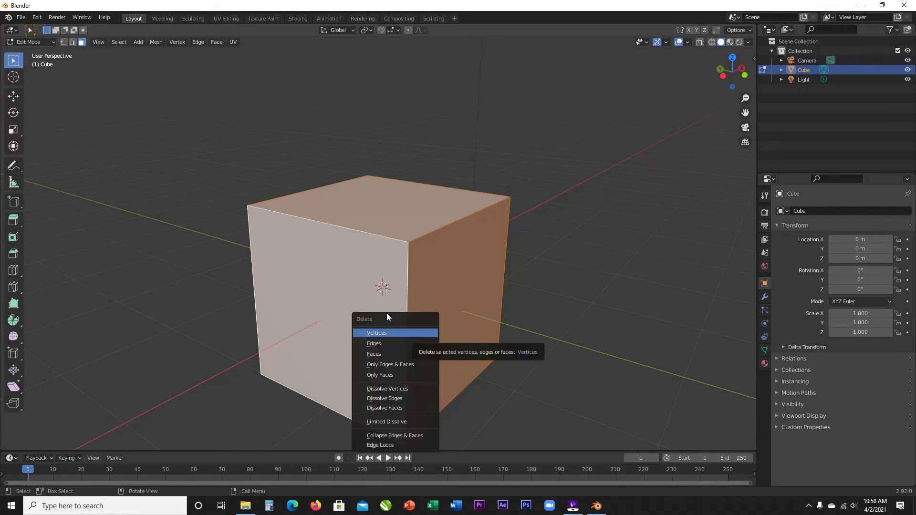
pyautogui.click(377, 354)
pyautogui.moveTo(413, 335)
pyautogui.mouseDown(button='middle')
pyautogui.moveTo(482, 353)
pyautogui.moveTo(488, 320)
pyautogui.moveTo(344, 347)
pyautogui.moveTo(406, 362)
pyautogui.moveTo(424, 326)
pyautogui.mouseUp(button='middle')
pyautogui.hotkey('ctrl', 'z')
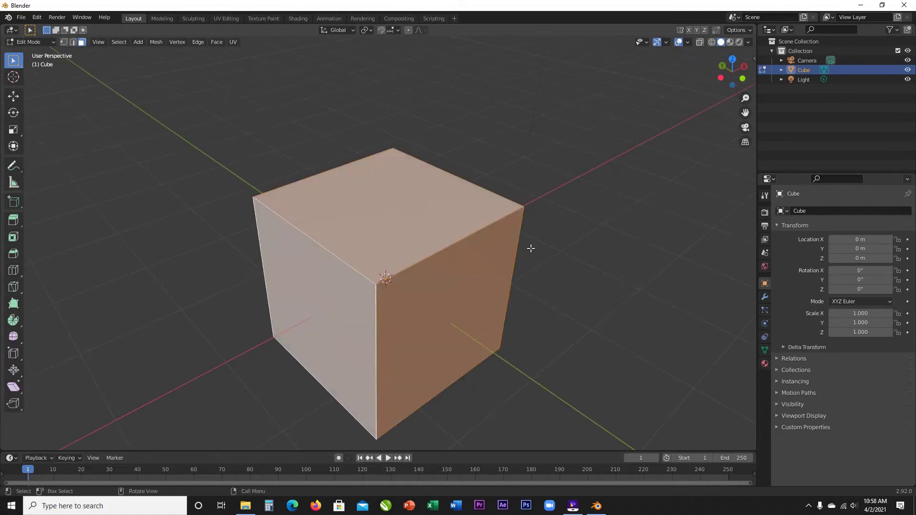
# Step: Deselect the faces and extrude only the top face upward by nearly the cube's own height with Extrude Region
pyautogui.click(602, 138)
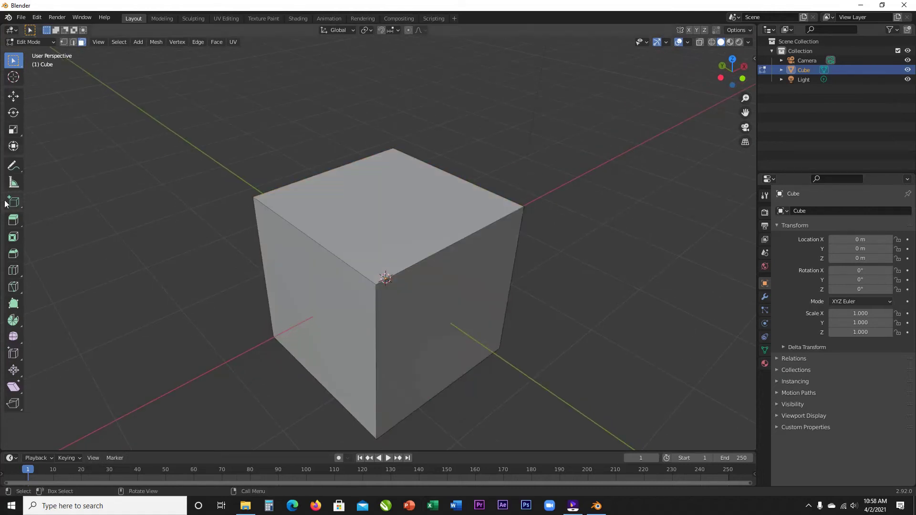
pyautogui.click(13, 224)
pyautogui.click(368, 203)
pyautogui.click(371, 227)
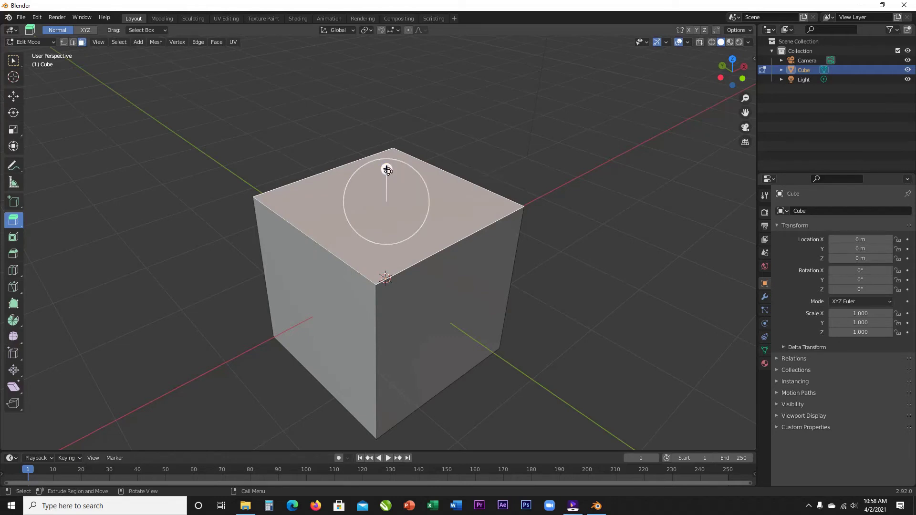
pyautogui.moveTo(384, 168); pyautogui.dragTo(381, 47)
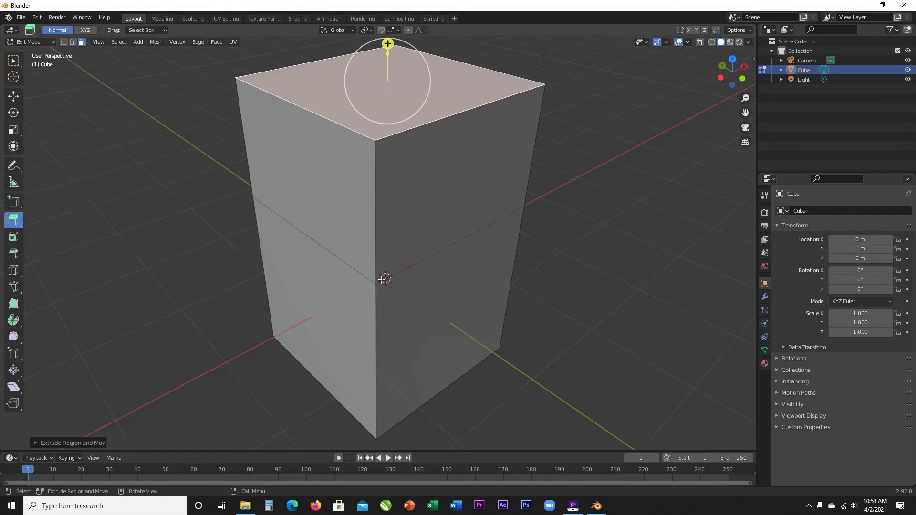
# Step: Switch to edge select mode and select the new middle edges and the top edges of the extruded block individually
pyautogui.click(73, 42)
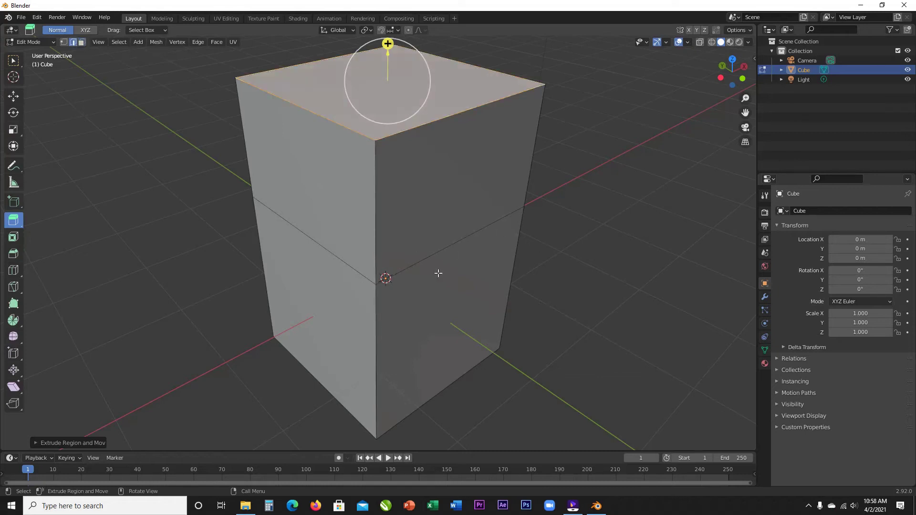
pyautogui.click(447, 258)
pyautogui.click(343, 253)
pyautogui.click(422, 262)
pyautogui.moveTo(514, 222); pyautogui.dragTo(482, 218, button='middle')
pyautogui.click(460, 124)
pyautogui.click(283, 96)
# Step: Switch to face select mode, select the upper and lower faces on one side of the block in turn, and clear the selection
pyautogui.click(81, 42)
pyautogui.click(403, 198)
pyautogui.click(408, 344)
pyautogui.moveTo(408, 344); pyautogui.dragTo(308, 201, button='middle')
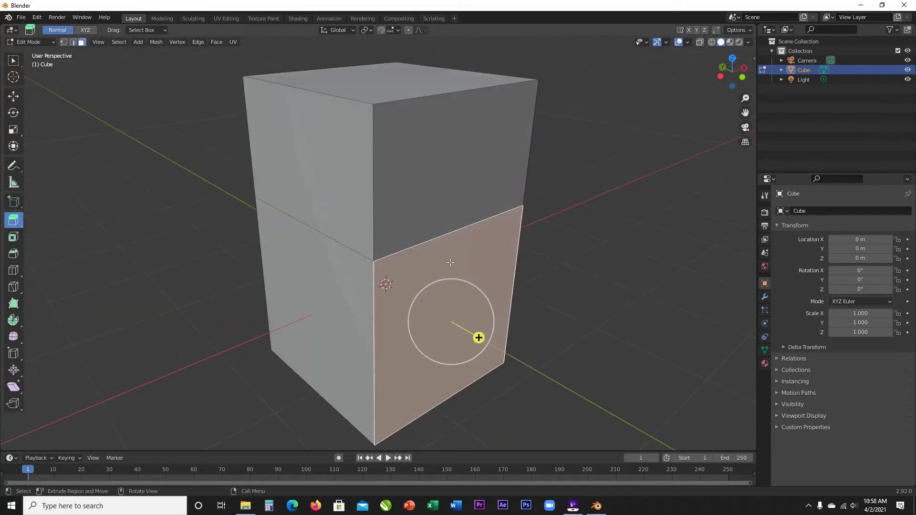
pyautogui.click(601, 270)
# Step: Undo the edge and face selection changes back to the selected top face of the extrusion
pyautogui.hotkey('ctrl', 'z')
pyautogui.hotkey('ctrl', 'z')
pyautogui.hotkey('ctrl', 'z')
pyautogui.hotkey('ctrl', 'z')
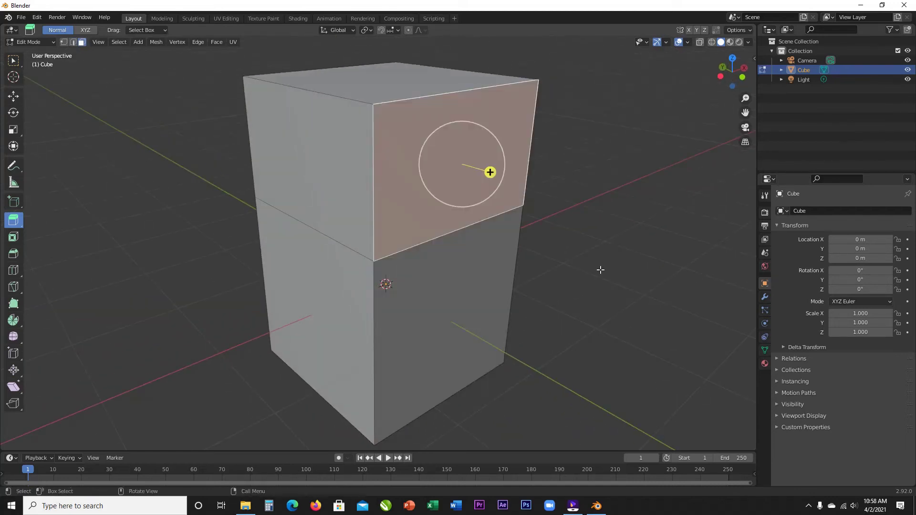
pyautogui.hotkey('ctrl', 'z')
pyautogui.hotkey('ctrl', 'z')
pyautogui.hotkey('ctrl', 'z')
pyautogui.hotkey('ctrl', 'z')
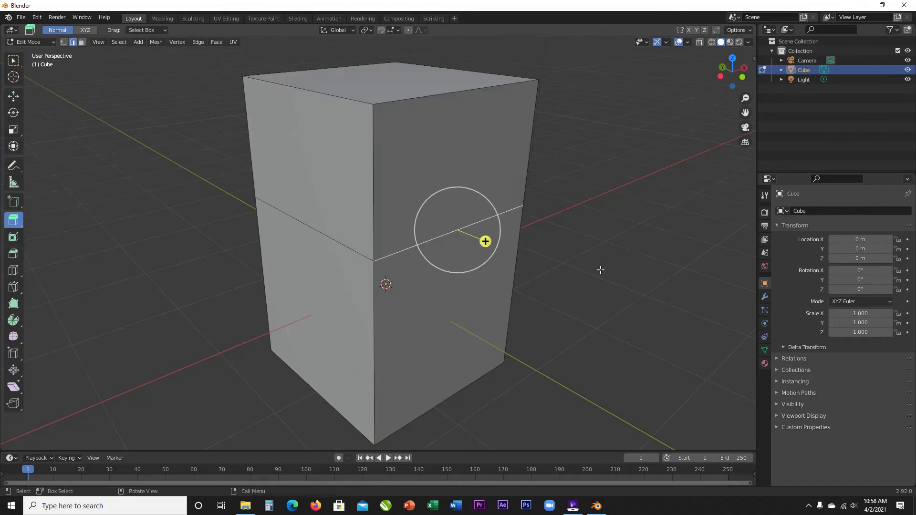
pyautogui.hotkey('ctrl', 'z')
pyautogui.hotkey('ctrl', 'z')
pyautogui.hotkey('ctrl', 'z')
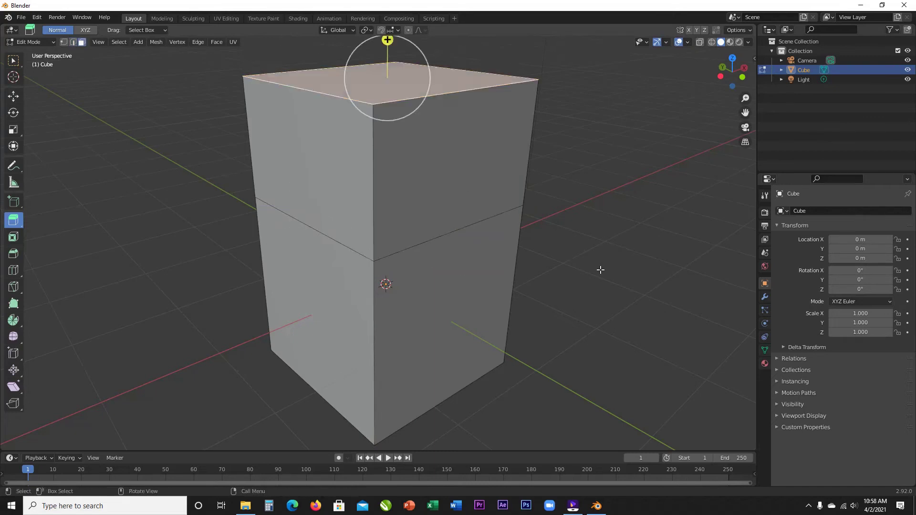
# Step: Undo the upward extrusion, clear the selection and inset the cube's top face with Inset Faces, leaving a border around it
pyautogui.click(604, 333)
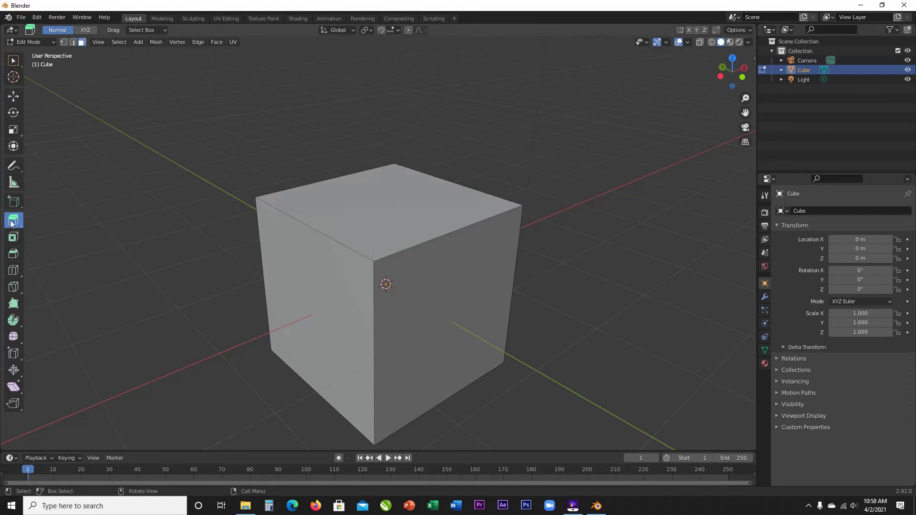
pyautogui.click(13, 237)
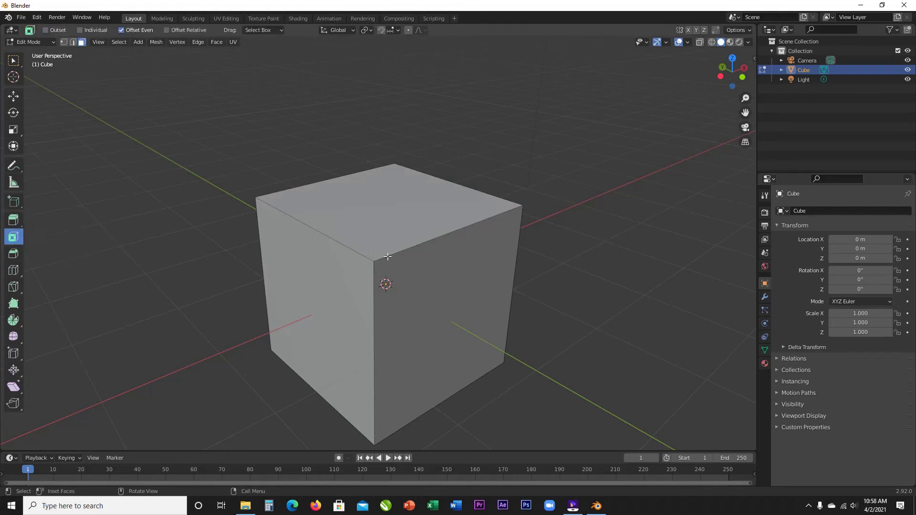
pyautogui.click(394, 202)
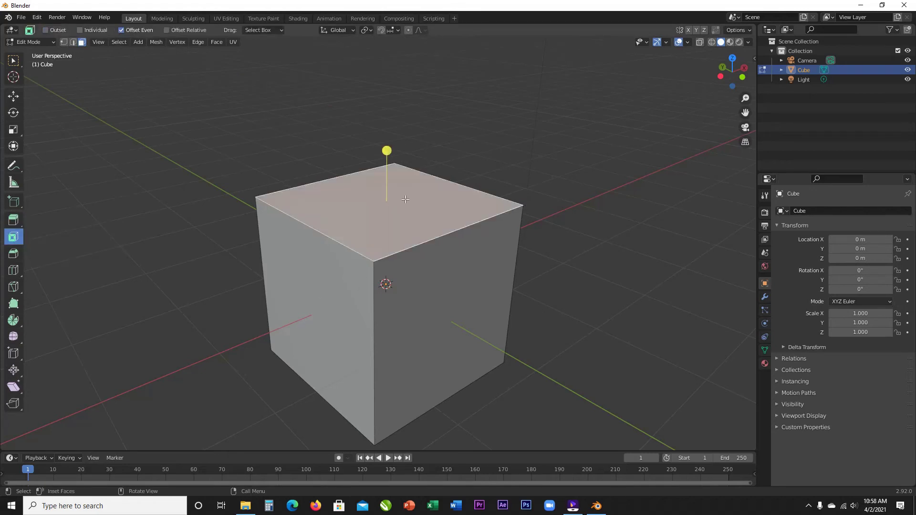
pyautogui.moveTo(387, 151)
pyautogui.mouseDown()
pyautogui.moveTo(386, 210)
pyautogui.moveTo(385, 162)
pyautogui.mouseUp()
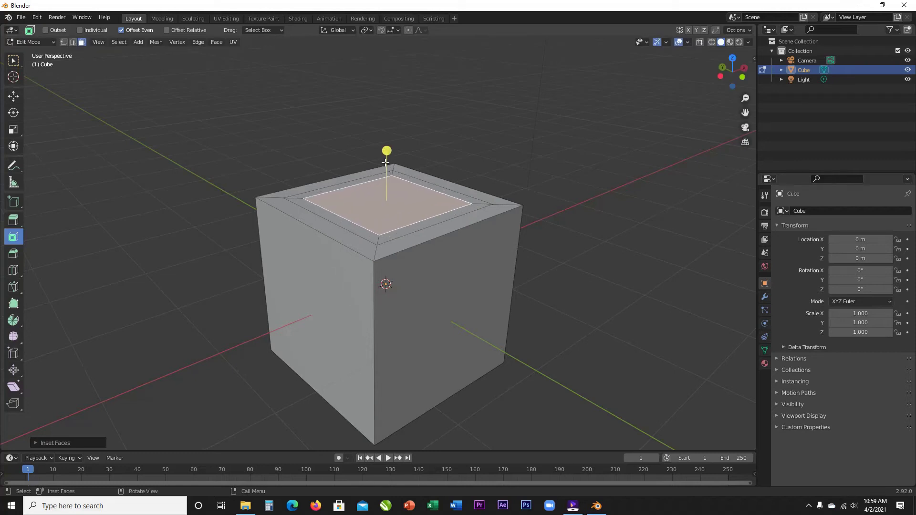
# Step: Extrude the inset top face downward into the cube with Extrude Region to form a square recess
pyautogui.click(14, 220)
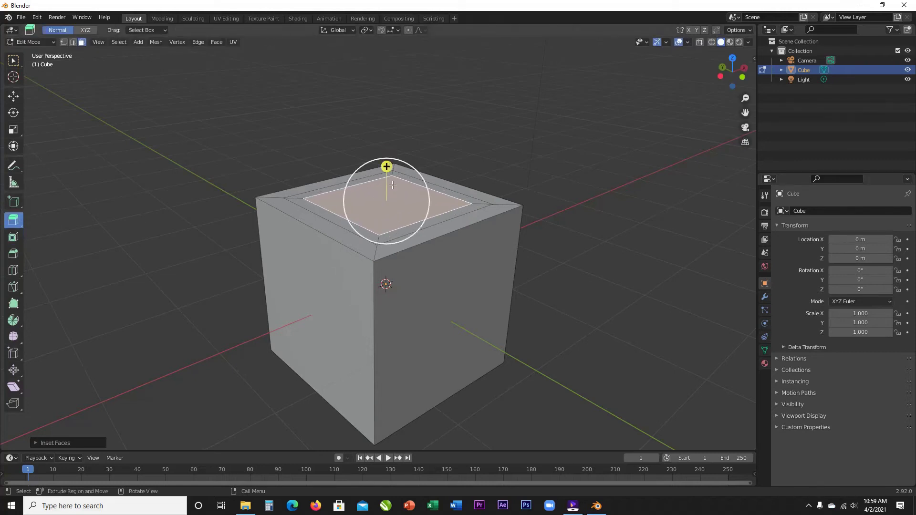
pyautogui.moveTo(388, 166); pyautogui.dragTo(382, 211)
pyautogui.moveTo(420, 241); pyautogui.dragTo(331, 258, button='middle')
pyautogui.scroll(5, 478, 259)
pyautogui.scroll(-5, 345, 253)
pyautogui.moveTo(409, 237); pyautogui.dragTo(447, 249, button='middle')
pyautogui.scroll(2, 447, 249)
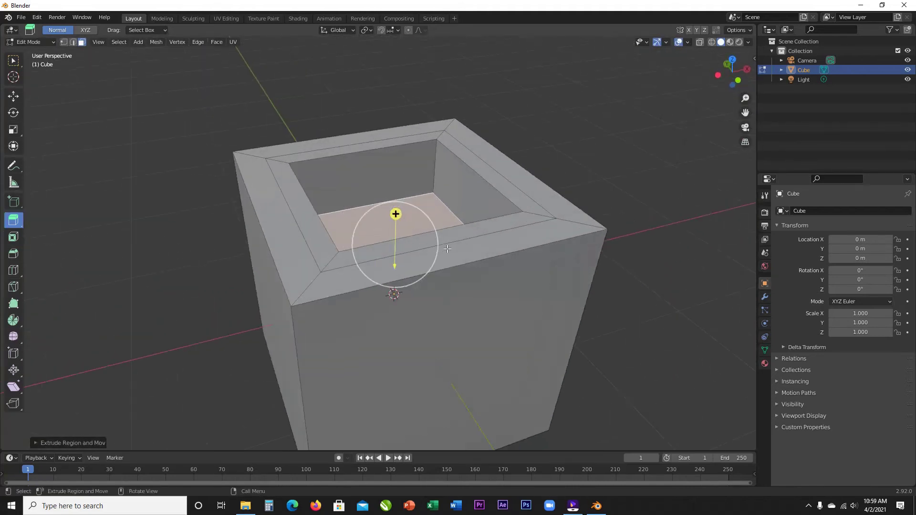
# Step: Undo the recess extrusion and the insets on the top face, and clear the face selection
pyautogui.hotkey('ctrl', 'z')
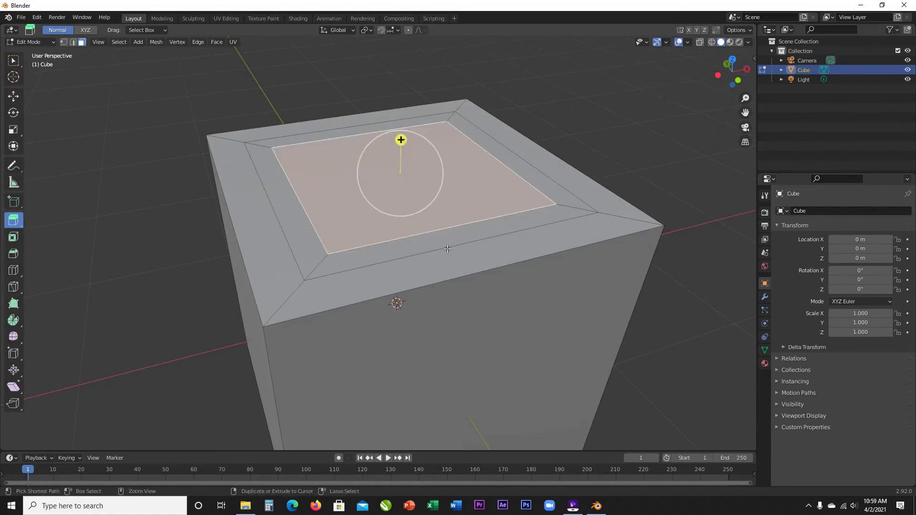
pyautogui.hotkey('ctrl', 'z')
pyautogui.hotkey('ctrl', 'z')
pyautogui.click(702, 284)
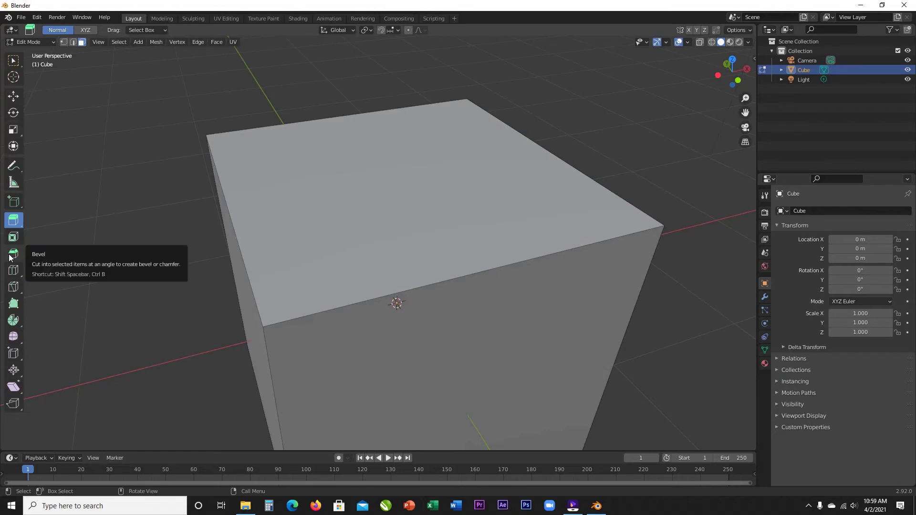
# Step: Bevel the edges of the cube's top face with a width of about 0.267 m and 24 segments
pyautogui.scroll(-3, 200, 245)
pyautogui.scroll(2, 204, 244)
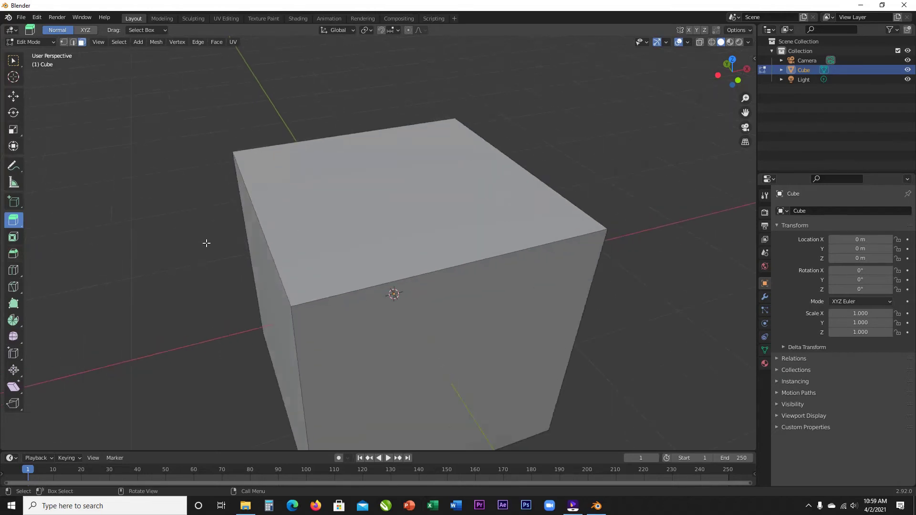
pyautogui.click(360, 238)
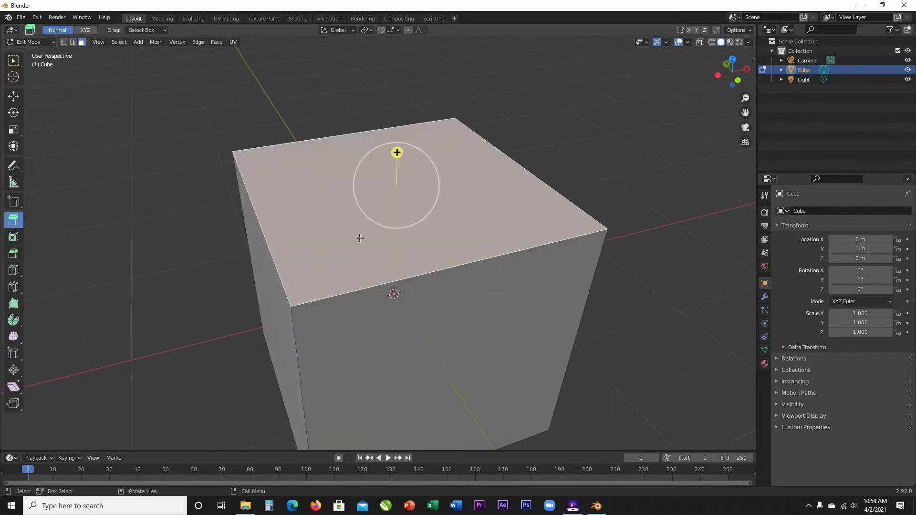
pyautogui.hotkey('ctrl', 'b')
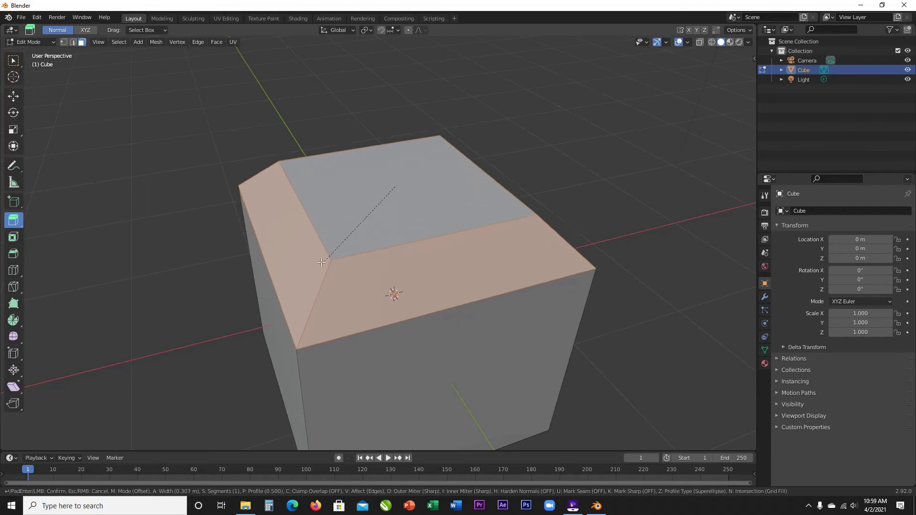
pyautogui.scroll(5, 322, 232)
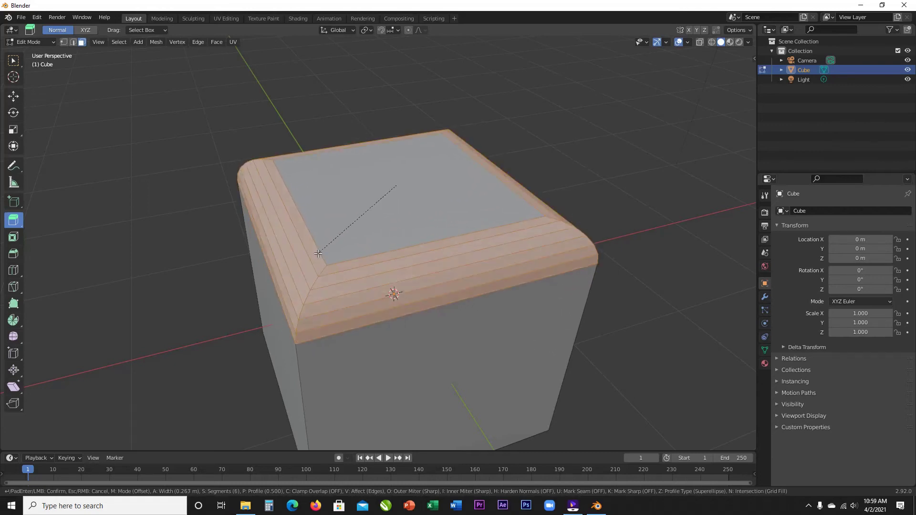
pyautogui.scroll(18, 318, 253)
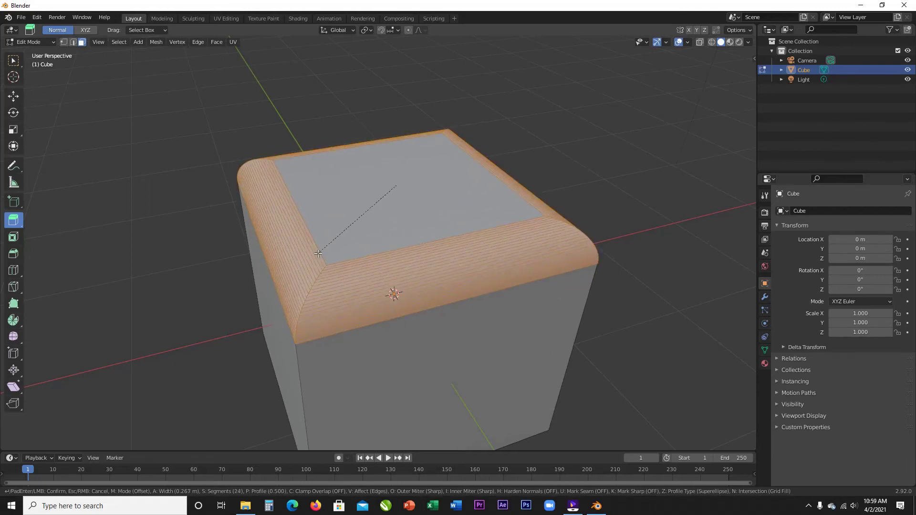
pyautogui.click(318, 253)
pyautogui.moveTo(417, 326); pyautogui.dragTo(465, 323, button='middle')
pyautogui.scroll(5, 478, 328)
pyautogui.scroll(-6, 478, 328)
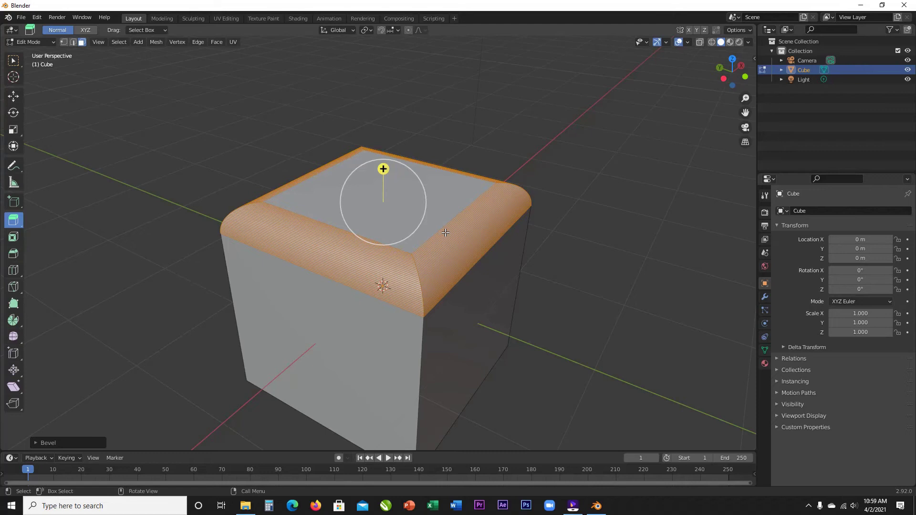
# Step: Undo the bevel and deselect the top face with the Select Box tool active
pyautogui.hotkey('ctrl', 'z')
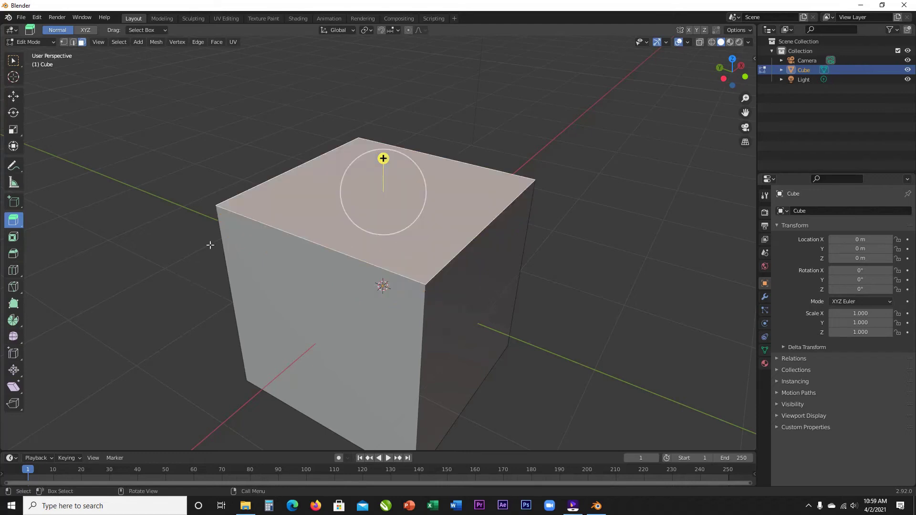
pyautogui.click(13, 270)
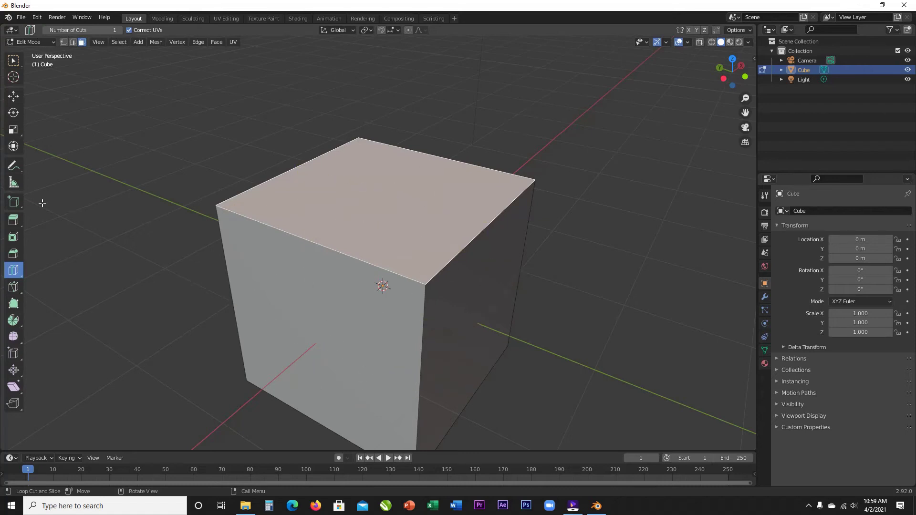
pyautogui.click(16, 62)
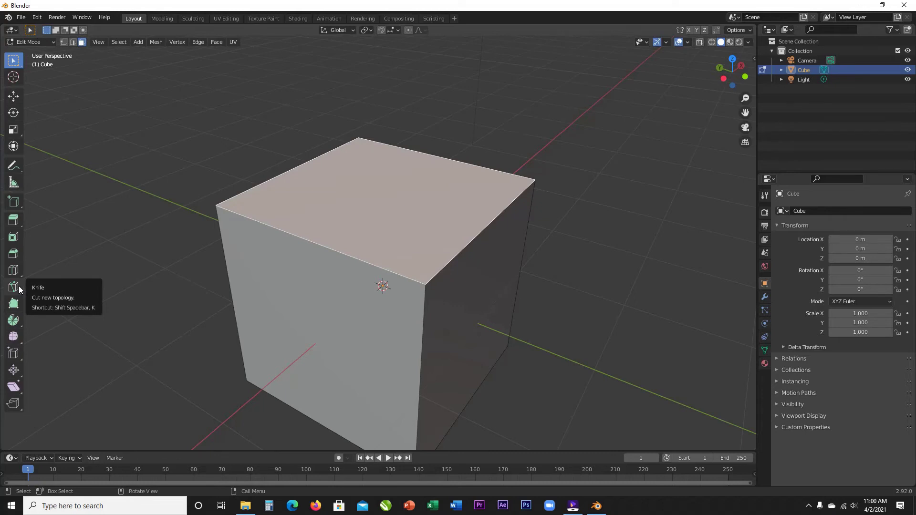
pyautogui.hotkey('alt', 'a')
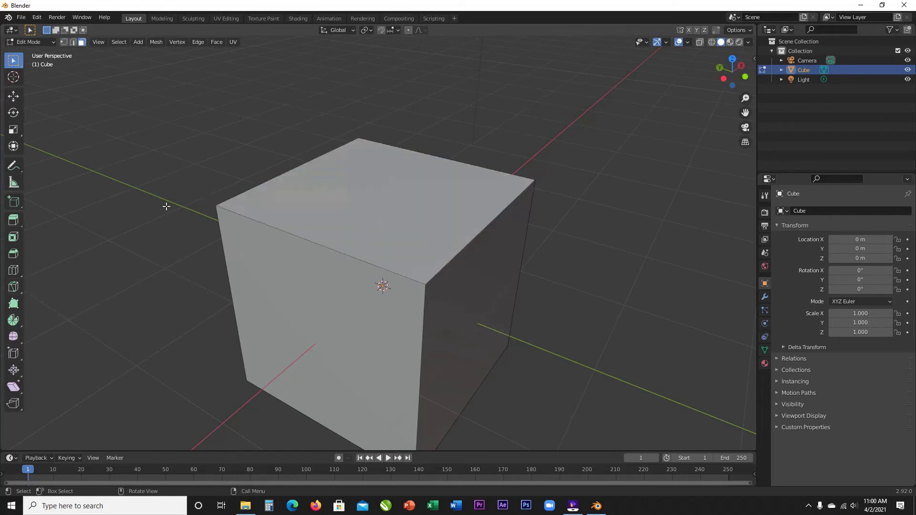
# Step: Cut a line with the Knife across the cube's top face and down its side, and undo the cut
pyautogui.press('k')
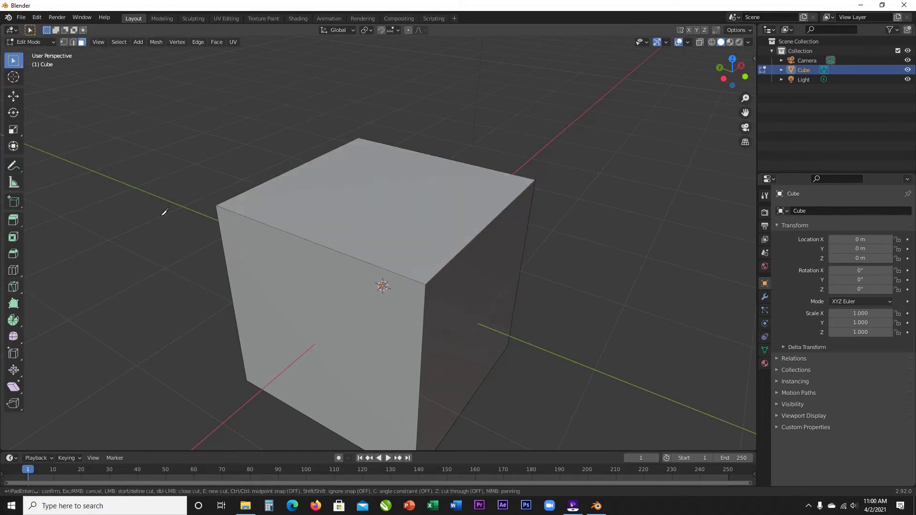
pyautogui.click(274, 178)
pyautogui.press('Return')
pyautogui.scroll(-1, 562, 262)
pyautogui.moveTo(562, 262); pyautogui.dragTo(527, 265, button='middle')
pyautogui.scroll(3, 533, 266)
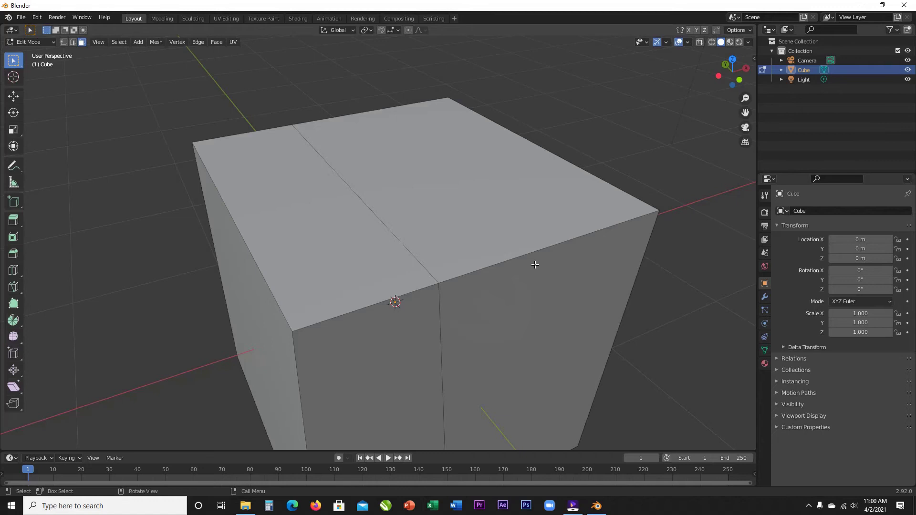
pyautogui.hotkey('ctrl', 'z')
# Step: Try the Poly Build tool near the cube's upper front edge, and undo the extruded geometry
pyautogui.click(13, 304)
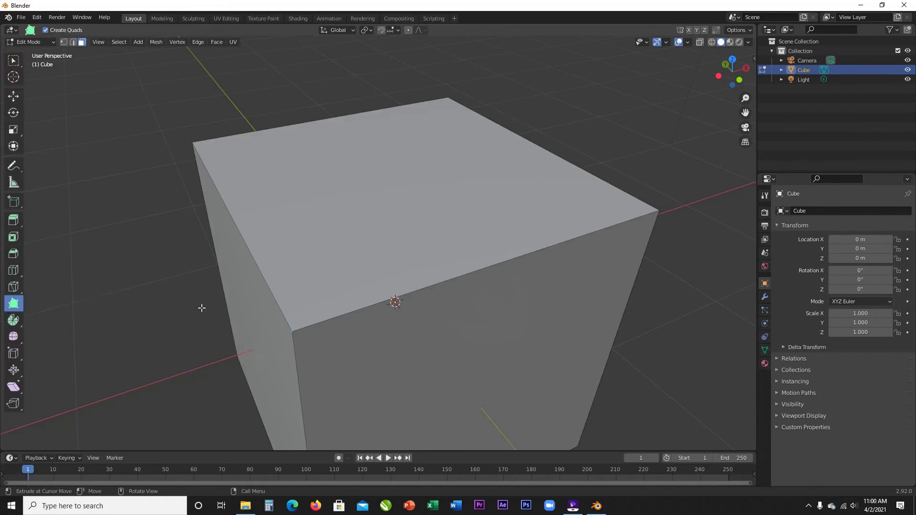
pyautogui.click(441, 275)
pyautogui.moveTo(465, 319); pyautogui.dragTo(409, 306, button='middle')
pyautogui.scroll(-7, 431, 301)
pyautogui.scroll(5, 409, 305)
pyautogui.scroll(-3, 408, 306)
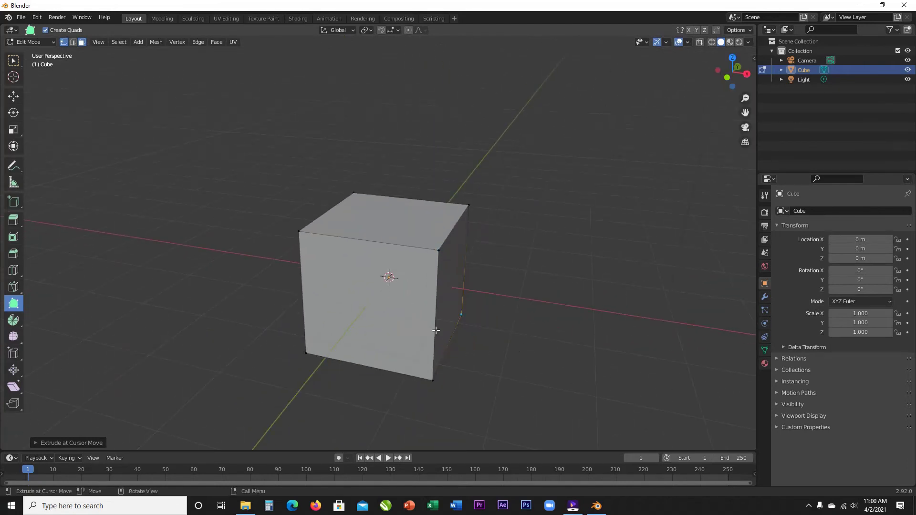
pyautogui.hotkey('ctrl', 'z')
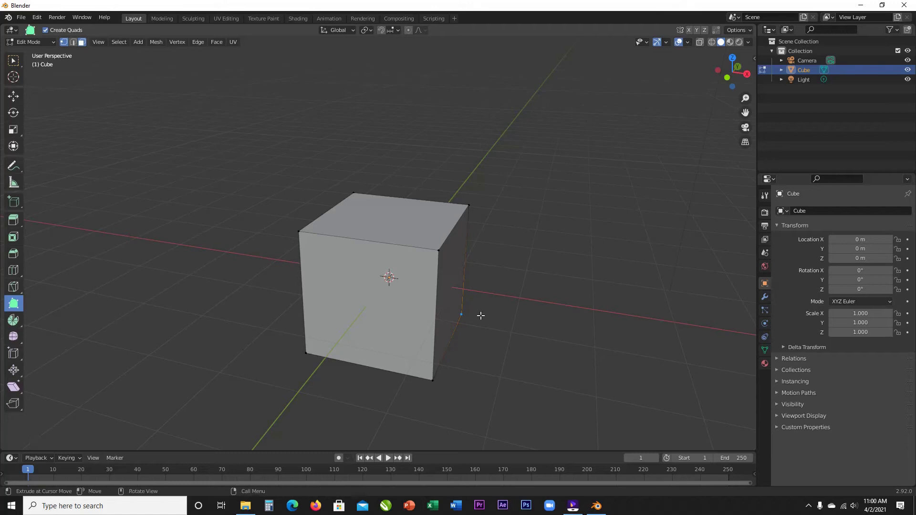
pyautogui.hotkey('ctrl', 'z')
pyautogui.hotkey('ctrl', 'z')
# Step: Select the cube's top face and spin it around the Z axis with the Spin tool set to 12 steps
pyautogui.click(13, 320)
pyautogui.moveTo(249, 378); pyautogui.dragTo(296, 389, button='middle')
pyautogui.scroll(2, 296, 389)
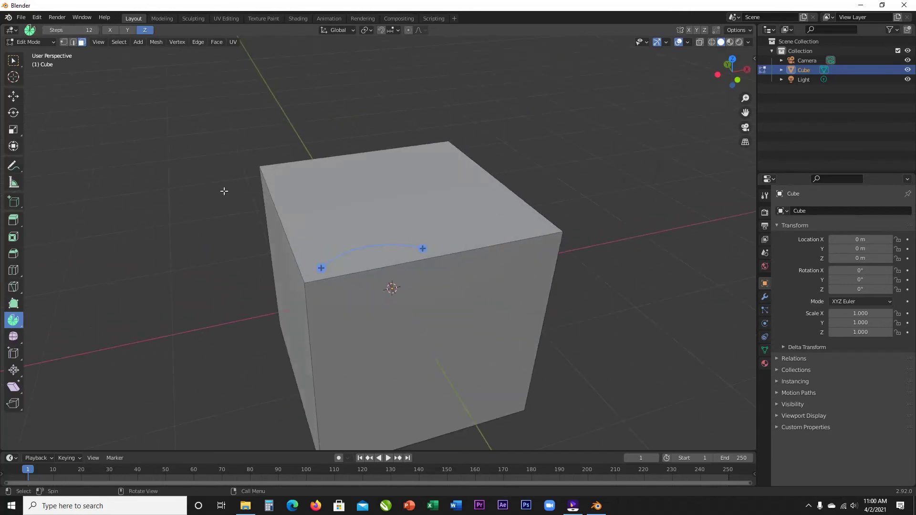
pyautogui.click(390, 217)
pyautogui.moveTo(412, 269); pyautogui.dragTo(216, 256, button='middle')
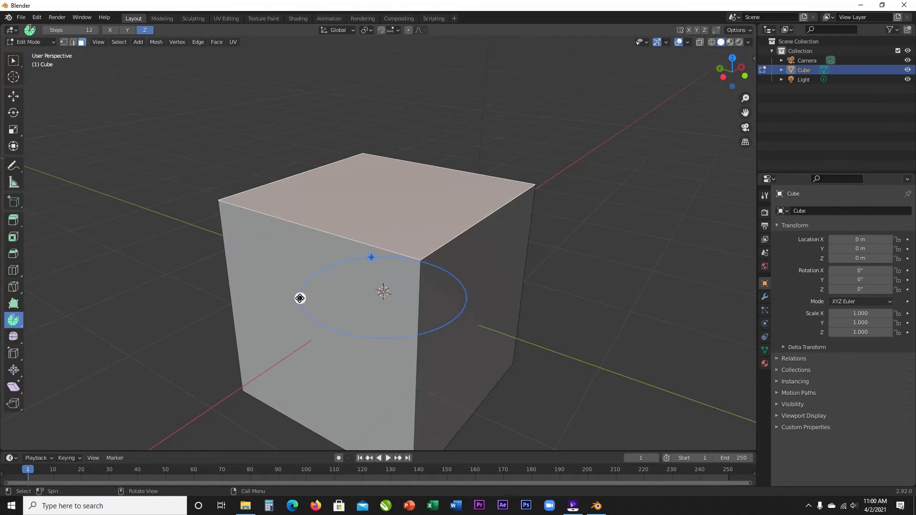
pyautogui.moveTo(299, 298); pyautogui.dragTo(548, 324)
pyautogui.moveTo(548, 324)
pyautogui.mouseDown(button='middle')
pyautogui.moveTo(435, 340)
pyautogui.moveTo(415, 231)
pyautogui.moveTo(452, 280)
pyautogui.moveTo(536, 329)
pyautogui.mouseUp(button='middle')
pyautogui.scroll(4, 572, 341)
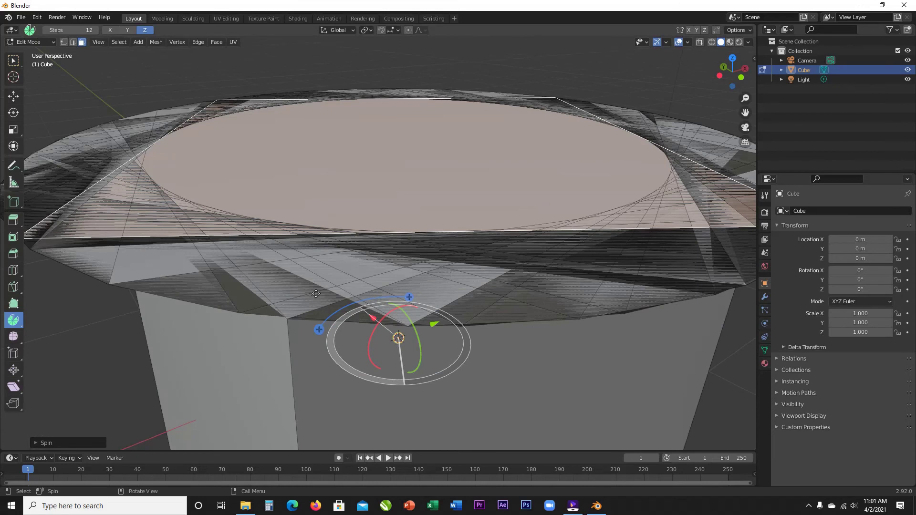
# Step: Undo the spin of the top face and clear the face selection
pyautogui.scroll(-4, 424, 278)
pyautogui.moveTo(425, 278); pyautogui.dragTo(494, 301, button='middle')
pyautogui.scroll(5, 457, 308)
pyautogui.scroll(-5, 457, 309)
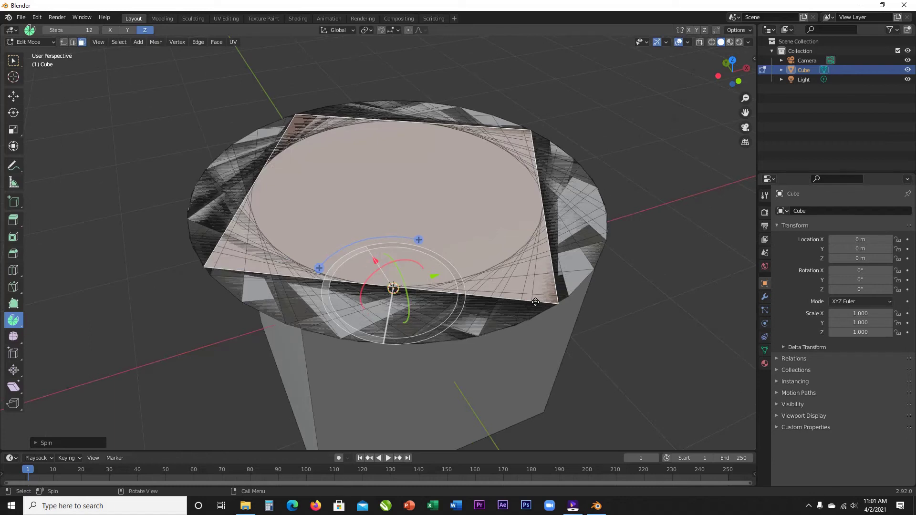
pyautogui.hotkey('ctrl', 'z')
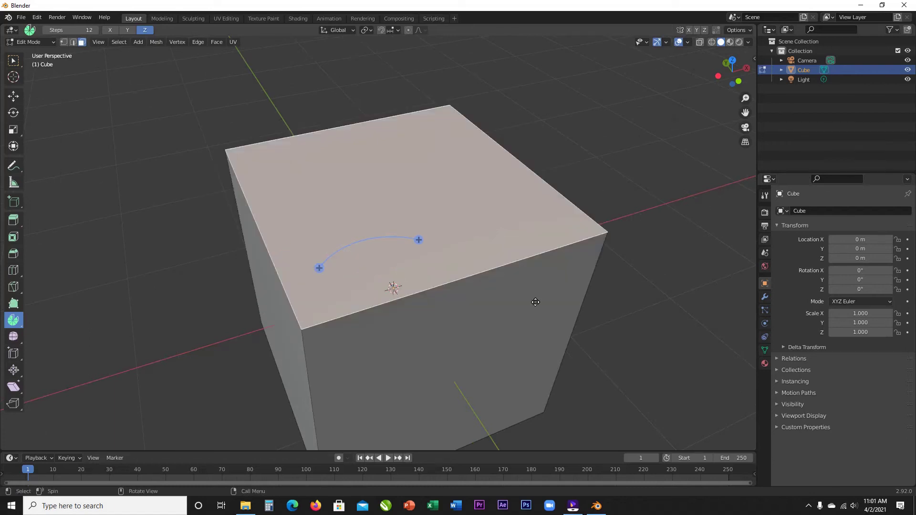
pyautogui.click(623, 267)
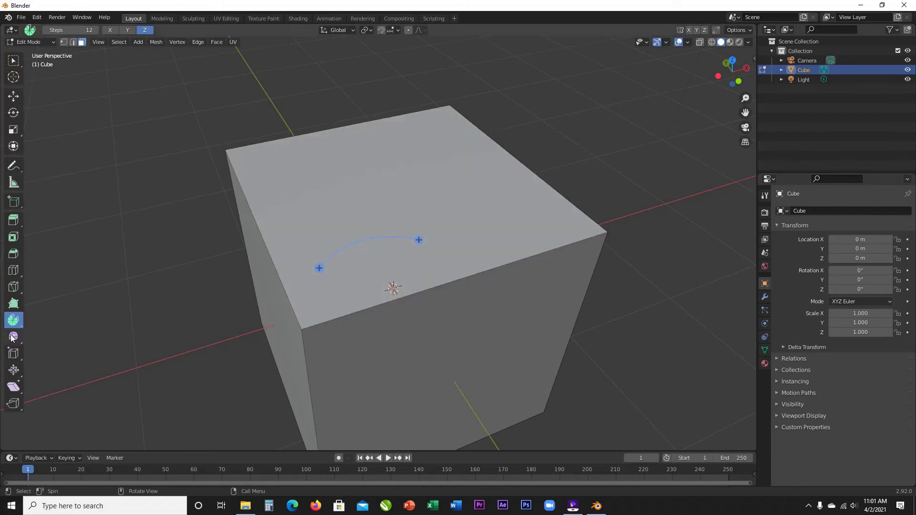
# Step: Select all of the cube's faces, try the Smooth tool on them with Repeat 1, and undo the smoothing
pyautogui.press('a')
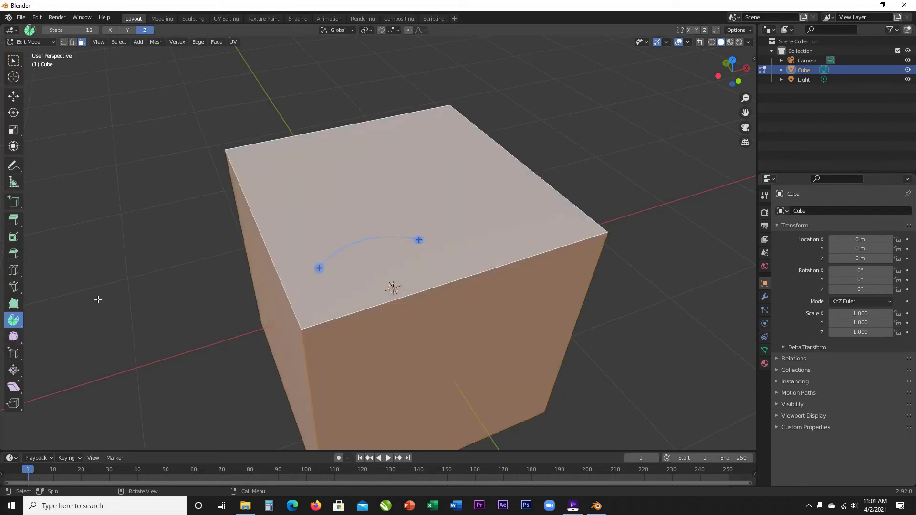
pyautogui.click(13, 336)
pyautogui.scroll(-5, 401, 370)
pyautogui.moveTo(401, 370); pyautogui.dragTo(382, 287, button='middle')
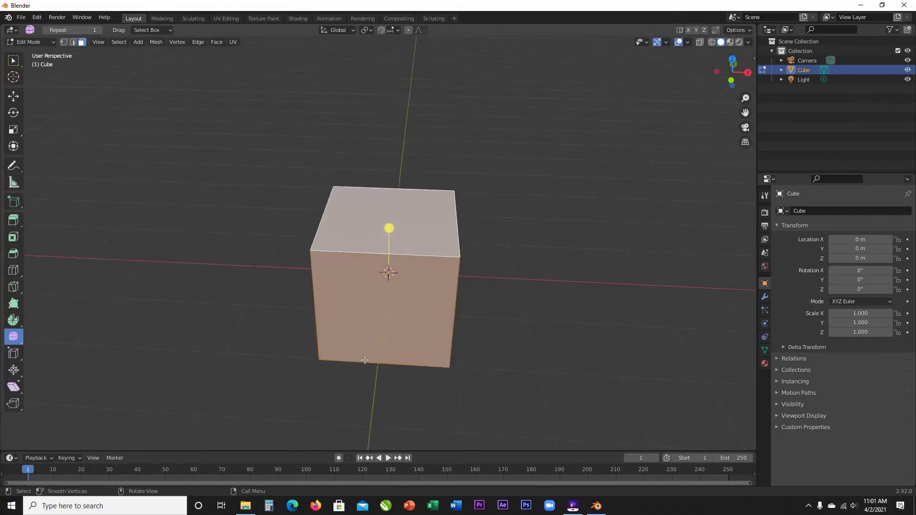
pyautogui.scroll(5, 381, 287)
pyautogui.moveTo(402, 260); pyautogui.dragTo(467, 215)
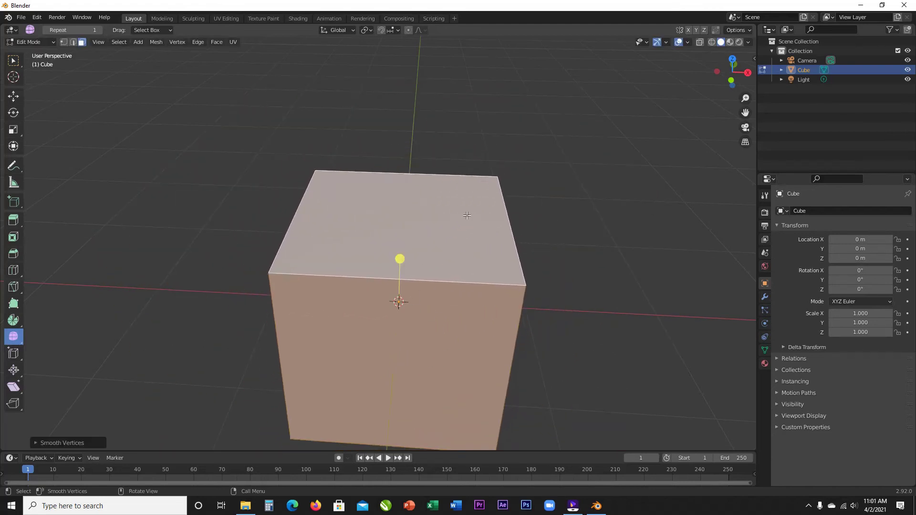
pyautogui.hotkey('ctrl', 'z')
# Step: Switch to edge selection and select the cube's upper front edge
pyautogui.scroll(-4, 505, 174)
pyautogui.moveTo(506, 174); pyautogui.dragTo(528, 168, button='middle')
pyautogui.scroll(3, 538, 166)
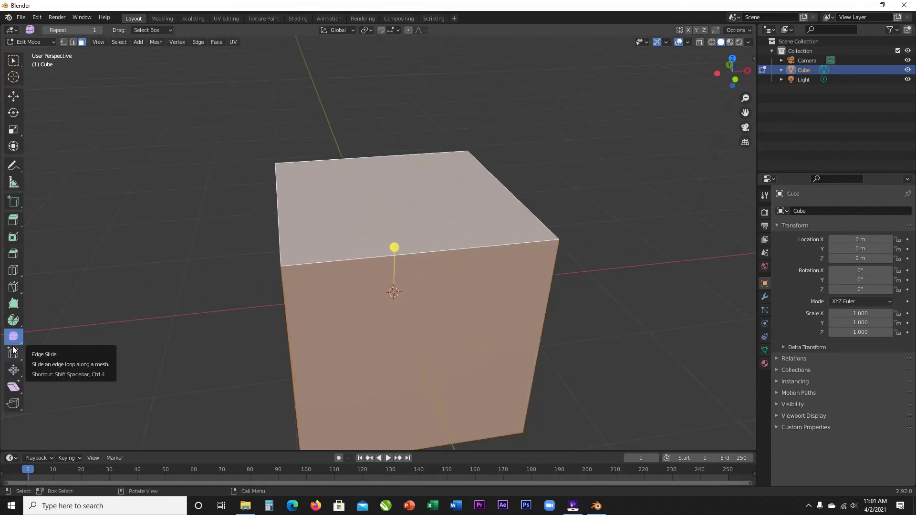
pyautogui.click(134, 285)
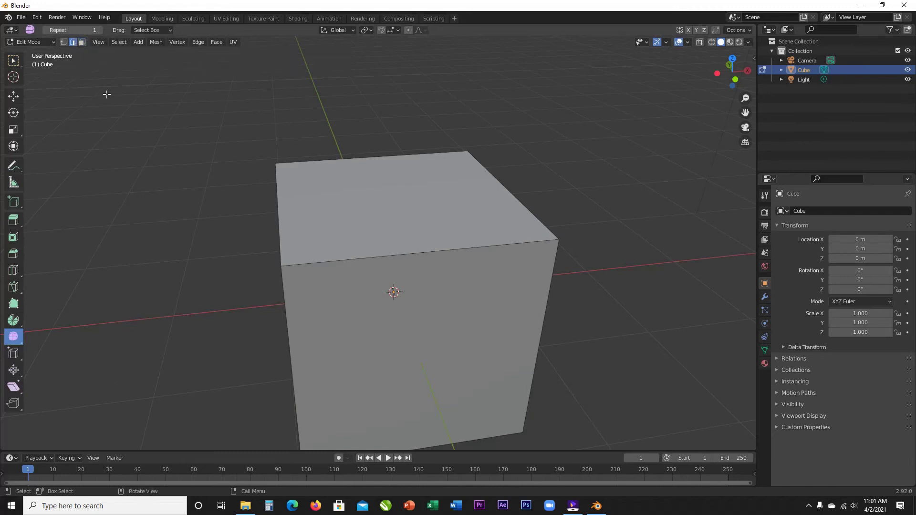
pyautogui.click(433, 251)
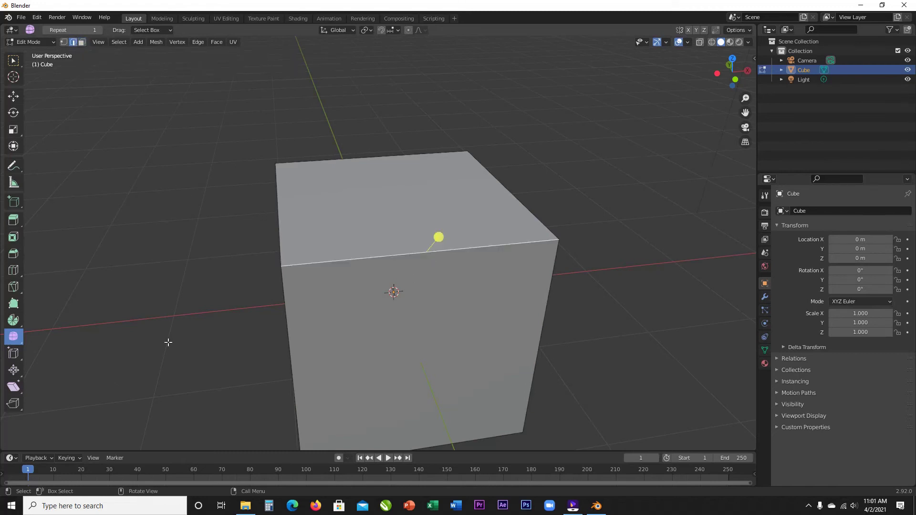
# Step: Try Edge Slide on the upper front edge, sliding it back across the top face, and undo the slide
pyautogui.click(13, 354)
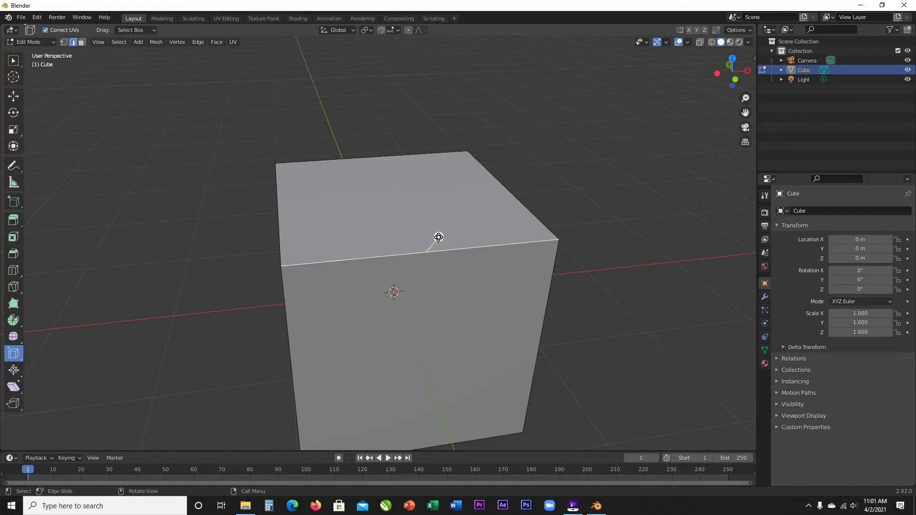
pyautogui.moveTo(439, 237); pyautogui.dragTo(455, 140)
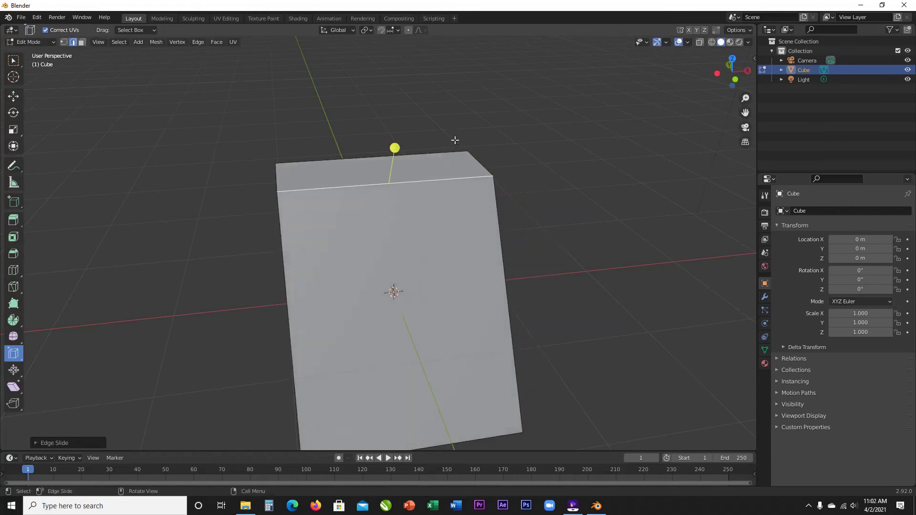
pyautogui.moveTo(438, 200); pyautogui.dragTo(538, 180, button='middle')
pyautogui.moveTo(462, 342)
pyautogui.mouseDown(button='middle')
pyautogui.moveTo(484, 307)
pyautogui.moveTo(515, 139)
pyautogui.moveTo(422, 323)
pyautogui.moveTo(230, 337)
pyautogui.moveTo(251, 313)
pyautogui.moveTo(451, 335)
pyautogui.moveTo(498, 329)
pyautogui.moveTo(448, 342)
pyautogui.mouseUp(button='middle')
pyautogui.scroll(5, 360, 328)
pyautogui.scroll(-4, 498, 329)
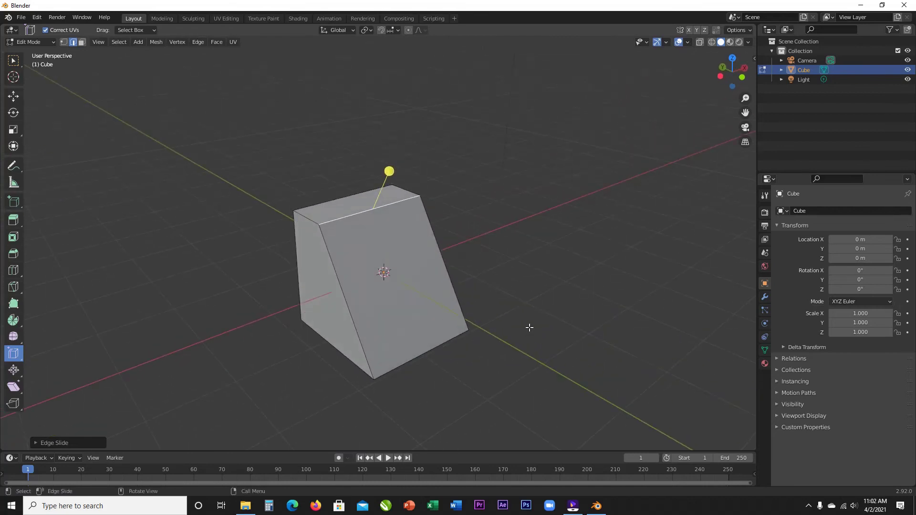
pyautogui.hotkey('ctrl', 'z')
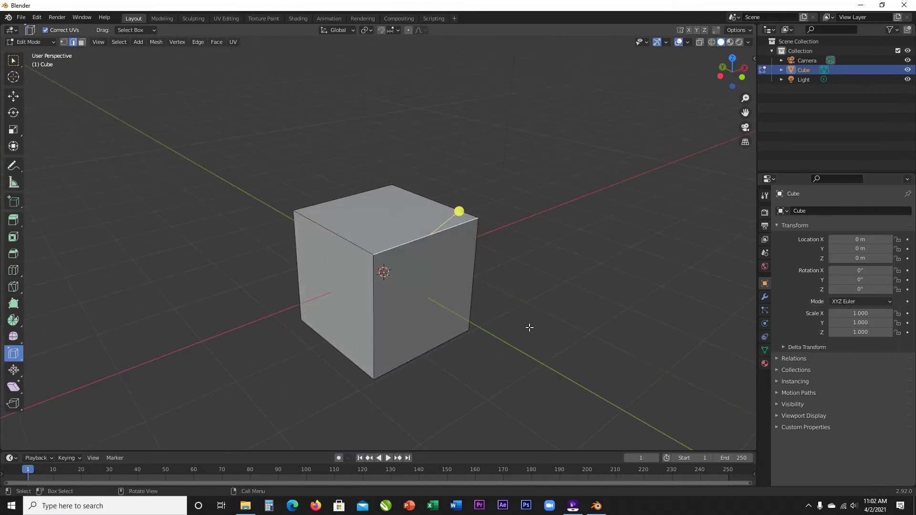
# Step: Try the Shrink/Fatten tool on the selected upper front edge and undo the change
pyautogui.click(13, 370)
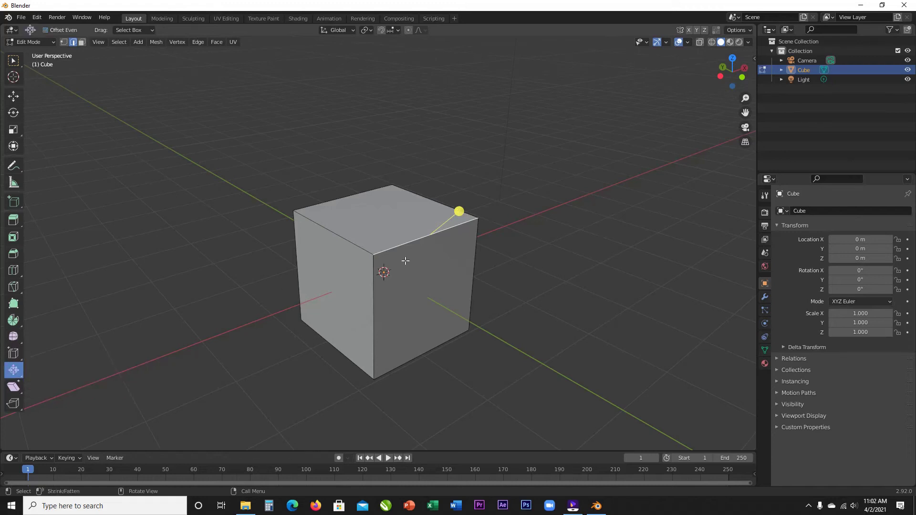
pyautogui.moveTo(460, 211); pyautogui.dragTo(447, 260)
pyautogui.moveTo(448, 260)
pyautogui.mouseDown(button='middle')
pyautogui.moveTo(384, 277)
pyautogui.moveTo(307, 259)
pyautogui.moveTo(380, 280)
pyautogui.moveTo(431, 265)
pyautogui.mouseUp(button='middle')
pyautogui.hotkey('ctrl', 'z')
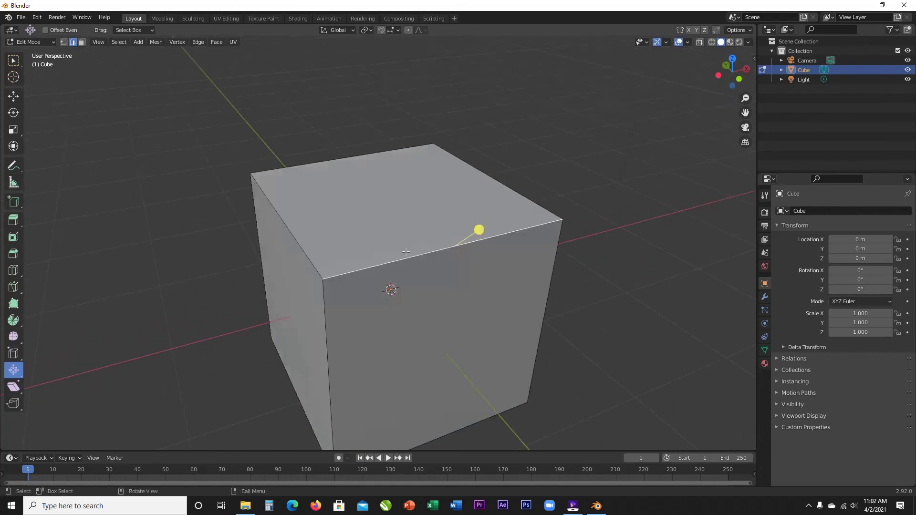
# Step: Try the Shear tool on the selected edge along several axes, and undo the shearing
pyautogui.click(13, 389)
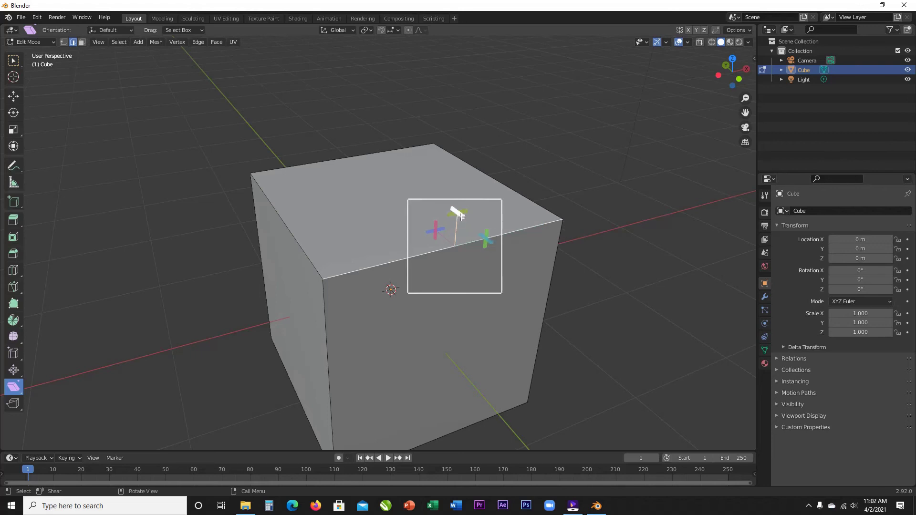
pyautogui.moveTo(461, 216); pyautogui.dragTo(474, 237)
pyautogui.moveTo(307, 377); pyautogui.dragTo(286, 453)
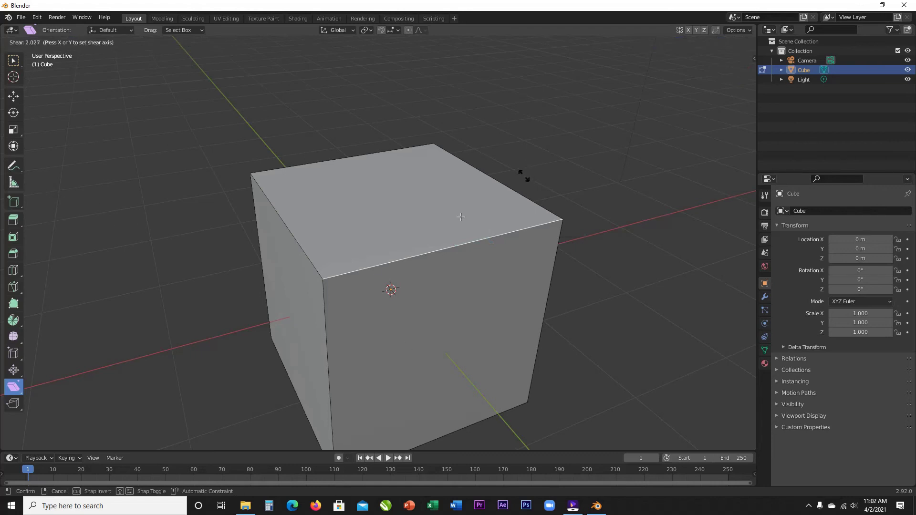
pyautogui.moveTo(460, 216); pyautogui.dragTo(308, 271)
pyautogui.moveTo(445, 240); pyautogui.dragTo(430, 233)
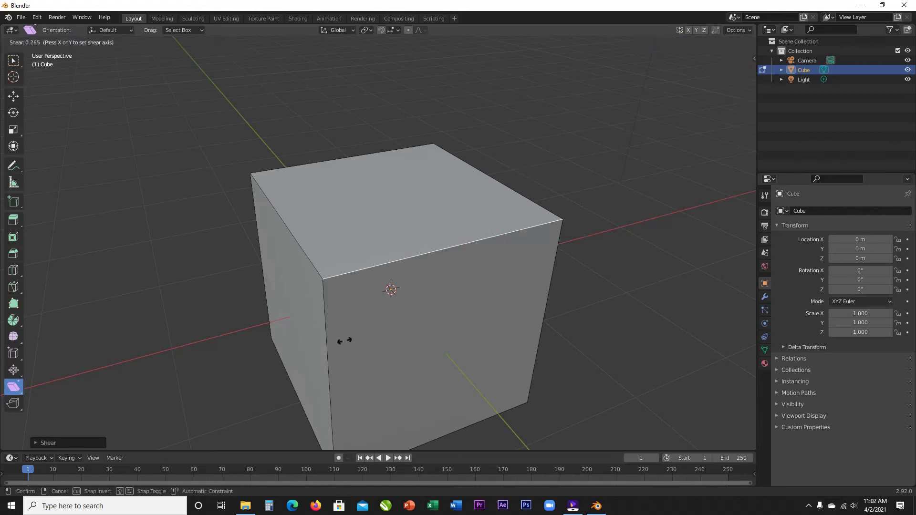
pyautogui.moveTo(344, 340); pyautogui.dragTo(495, 164)
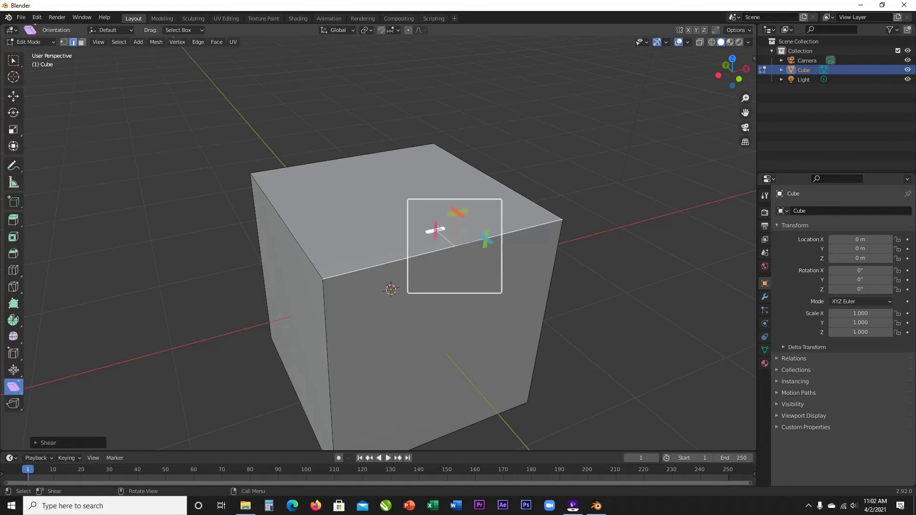
pyautogui.moveTo(435, 228); pyautogui.dragTo(432, 307)
pyautogui.moveTo(486, 239); pyautogui.dragTo(477, 264)
pyautogui.hotkey('ctrl', 'z')
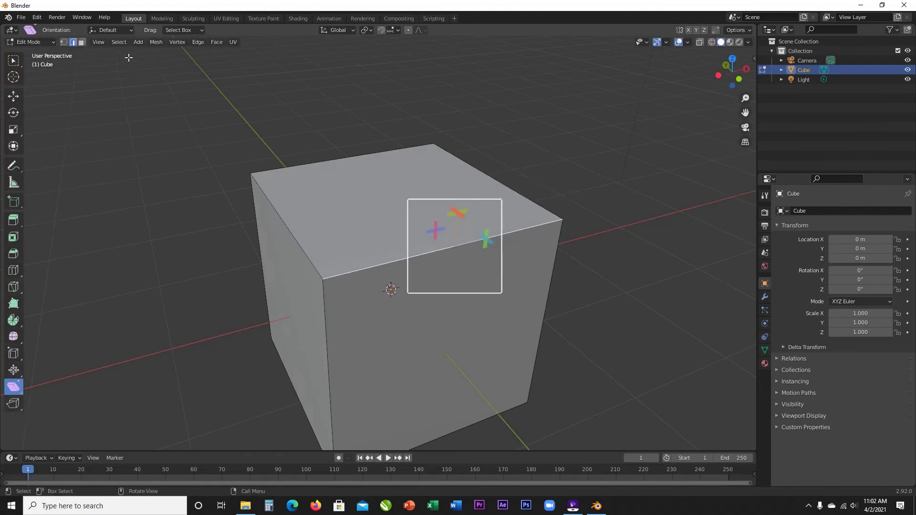
# Step: Switch to vertex selection with the Rip tool active, and select the two end vertices of the cube's upper front edge
pyautogui.click(67, 43)
pyautogui.click(14, 404)
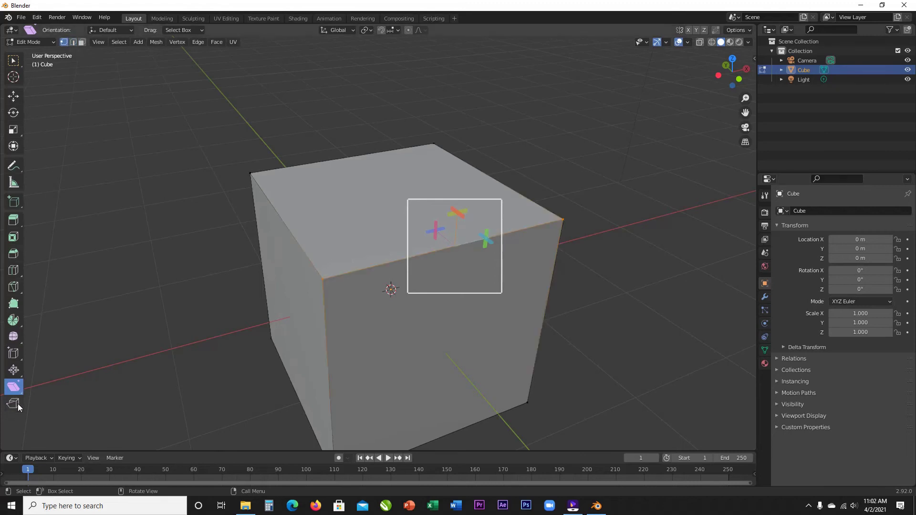
pyautogui.scroll(-3, 430, 239)
pyautogui.scroll(5, 311, 223)
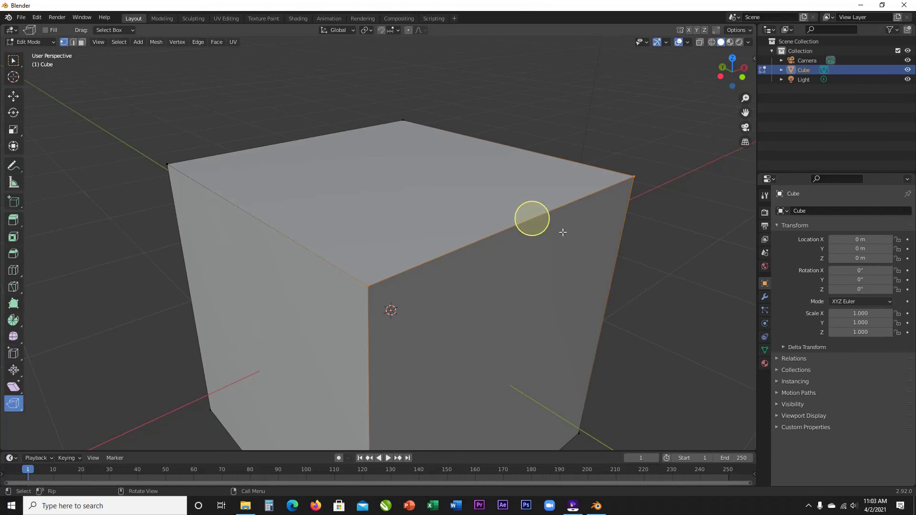
pyautogui.scroll(-2, 539, 224)
pyautogui.scroll(1, 477, 229)
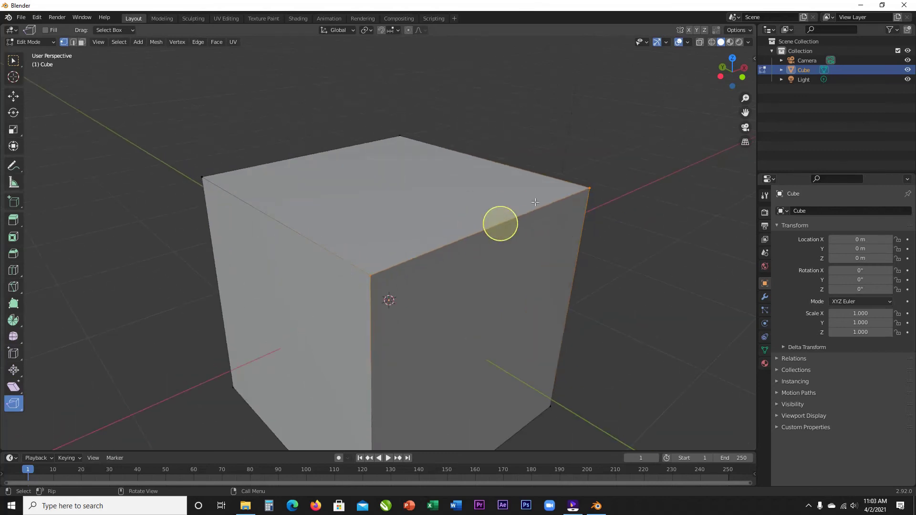
pyautogui.click(156, 222)
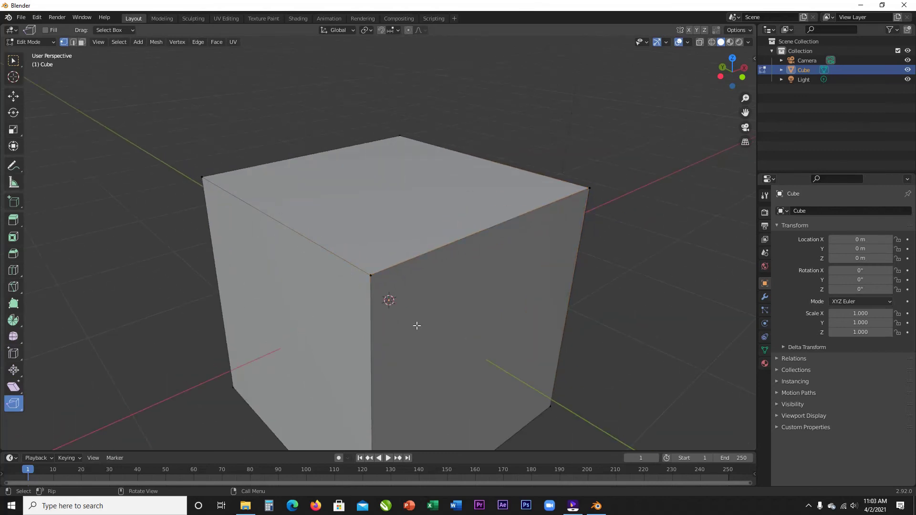
pyautogui.click(371, 275)
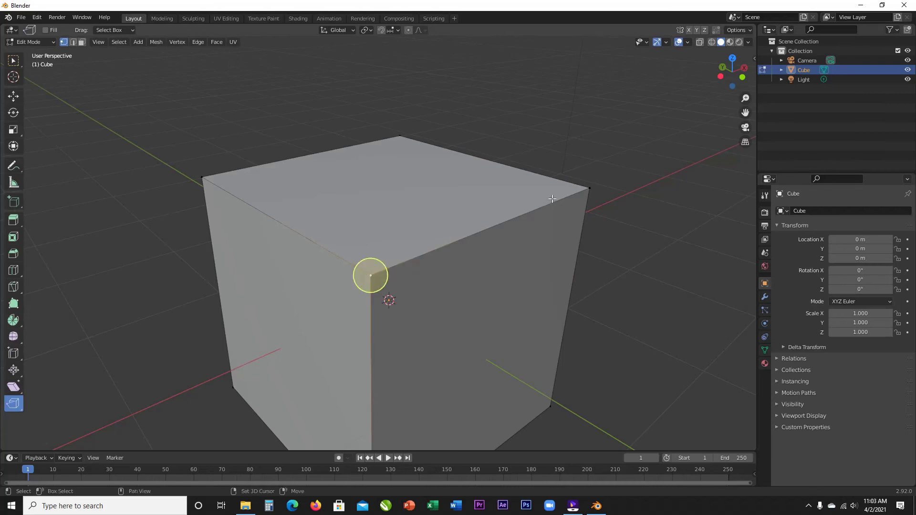
pyautogui.keyDown('shift'); pyautogui.click(590, 189); pyautogui.keyUp('shift')
pyautogui.scroll(-3, 585, 202)
pyautogui.scroll(-1, 585, 202)
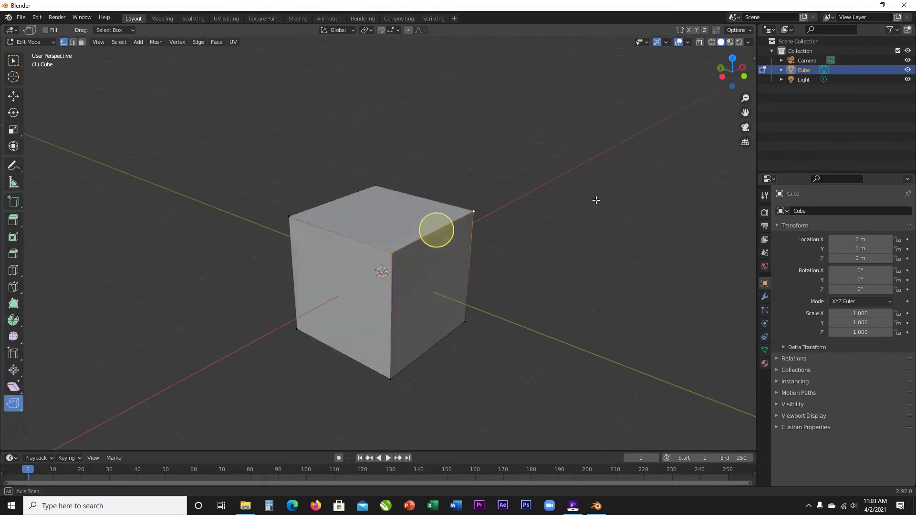
pyautogui.scroll(5, 595, 198)
pyautogui.scroll(-3, 596, 199)
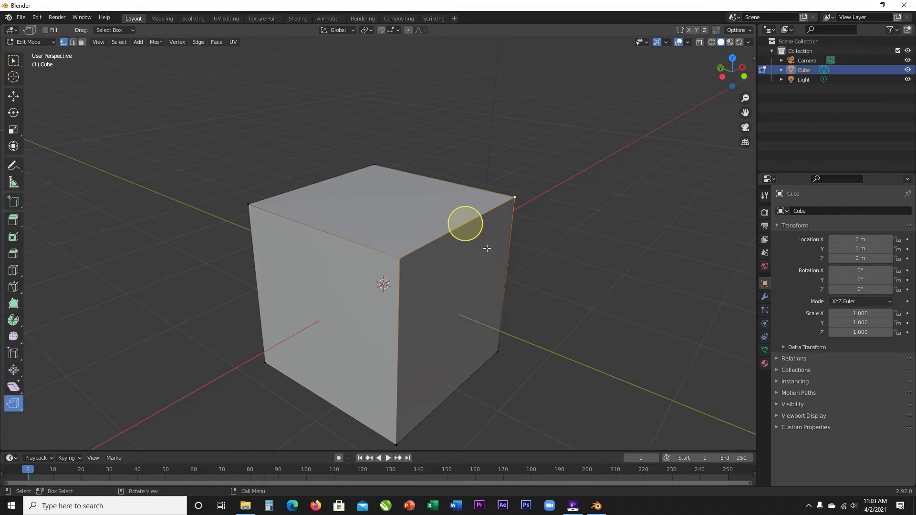
# Step: Rip the two selected vertices about 2.5 m outward and down to open the cube's front face, and undo the rip
pyautogui.press('g')
pyautogui.moveTo(464, 227); pyautogui.dragTo(661, 396)
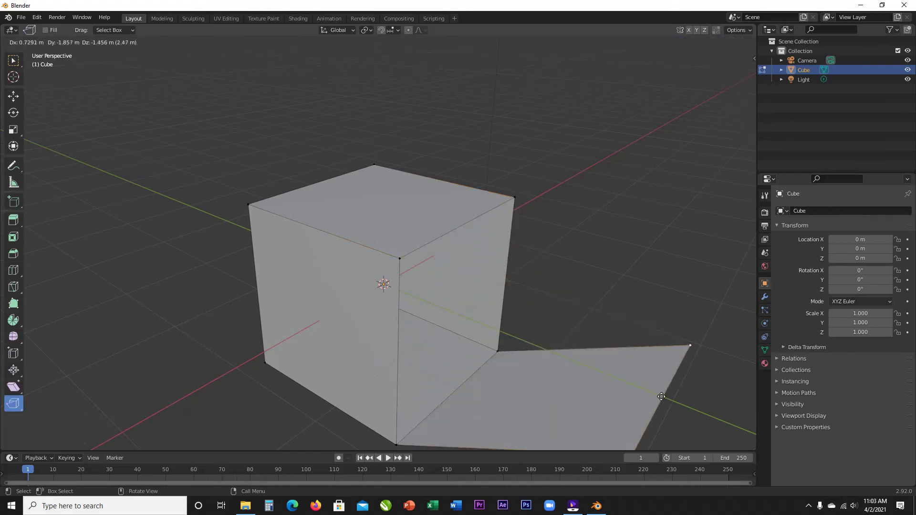
pyautogui.click(668, 392)
pyautogui.moveTo(673, 388); pyautogui.dragTo(644, 342, button='middle')
pyautogui.scroll(4, 597, 368)
pyautogui.scroll(-8, 558, 355)
pyautogui.scroll(4, 615, 348)
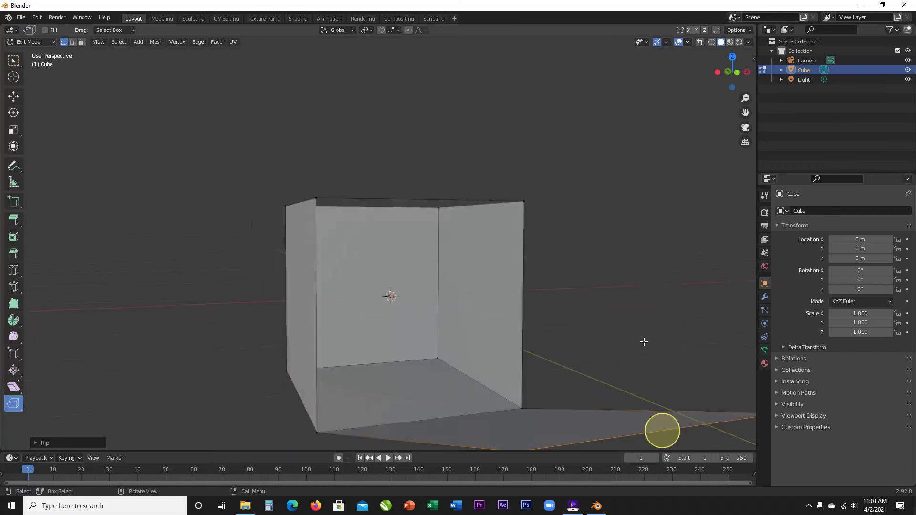
pyautogui.scroll(-2, 644, 342)
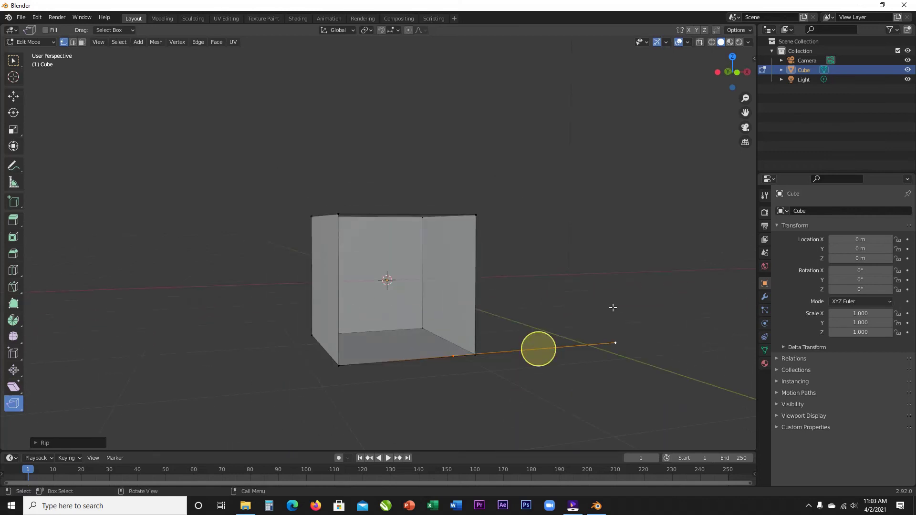
pyautogui.hotkey('ctrl', 'z')
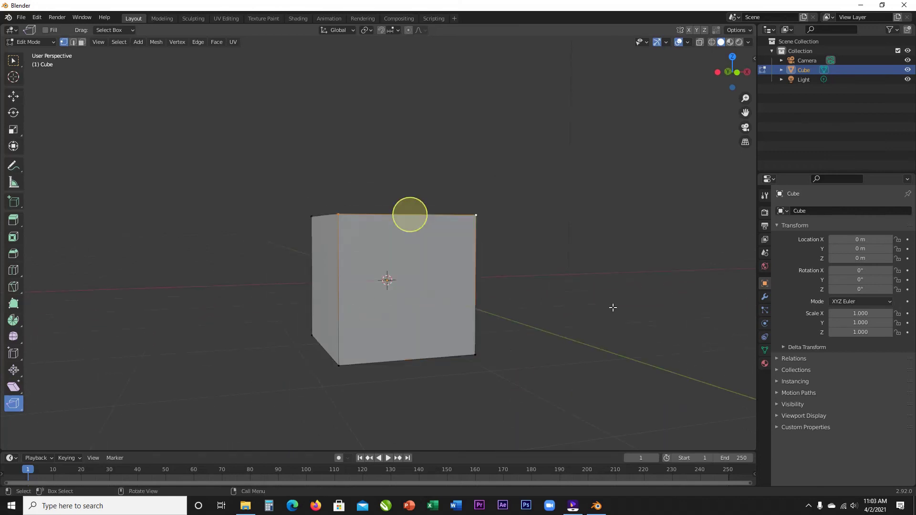
# Step: Return the cube to Object Mode
pyautogui.scroll(3, 153, 215)
pyautogui.moveTo(154, 216); pyautogui.dragTo(184, 225, button='middle')
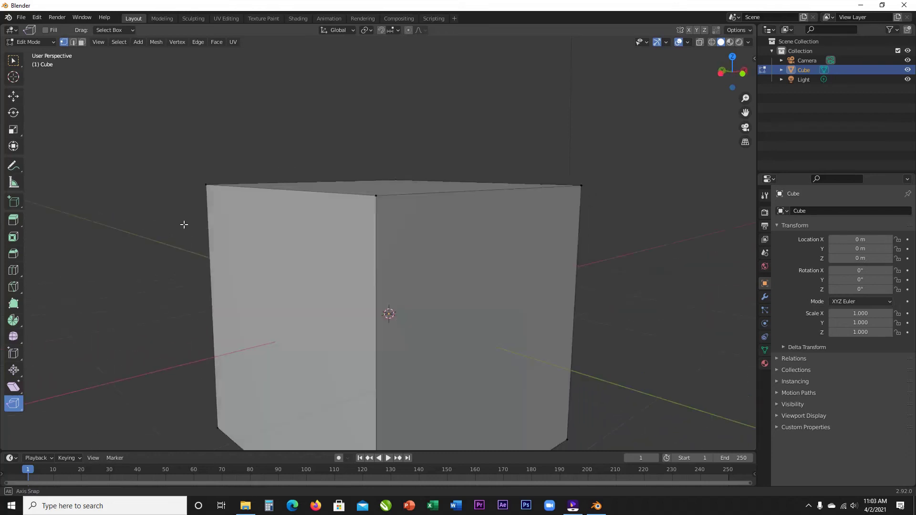
pyautogui.click(49, 44)
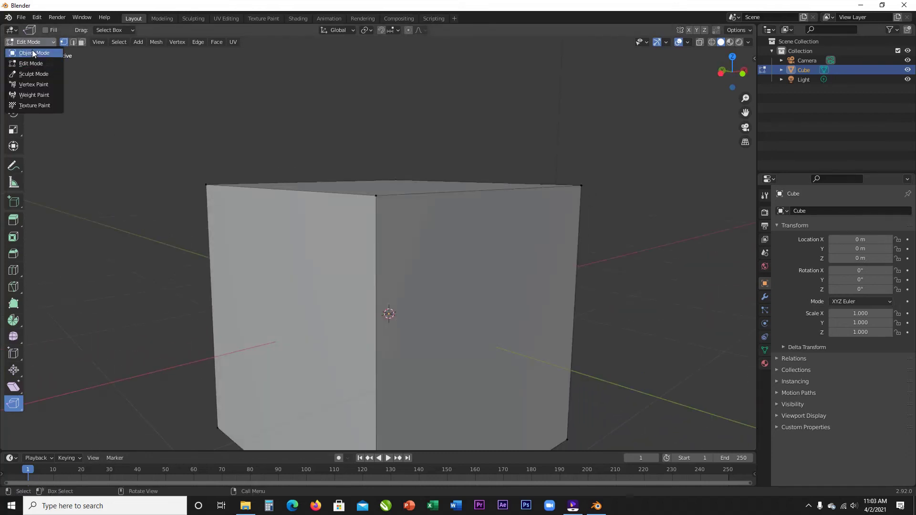
pyautogui.click(33, 50)
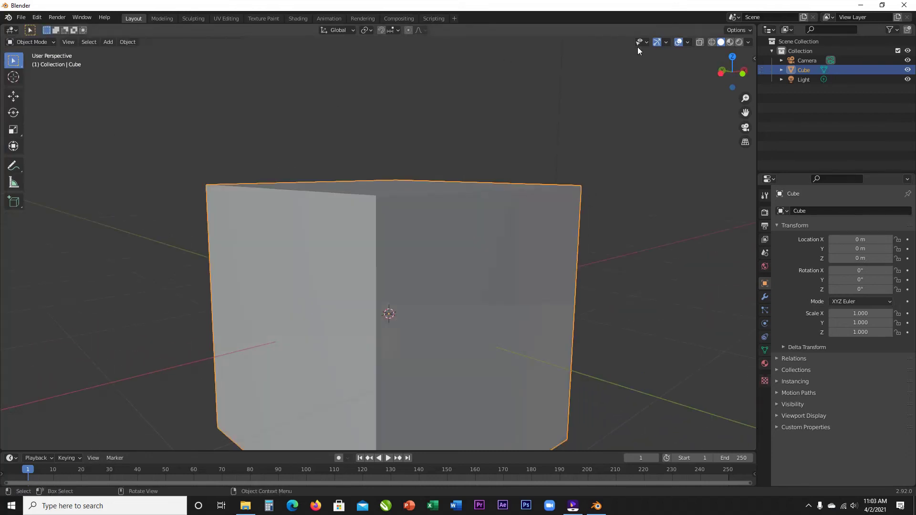
# Step: Toggle X-ray display on and off a few times to see through the cube, leaving it turned off
pyautogui.click(700, 42)
pyautogui.click(700, 42)
pyautogui.click(700, 42)
pyautogui.click(700, 42)
pyautogui.click(700, 42)
pyautogui.moveTo(620, 224); pyautogui.dragTo(574, 348, button='middle')
pyautogui.scroll(-6, 573, 348)
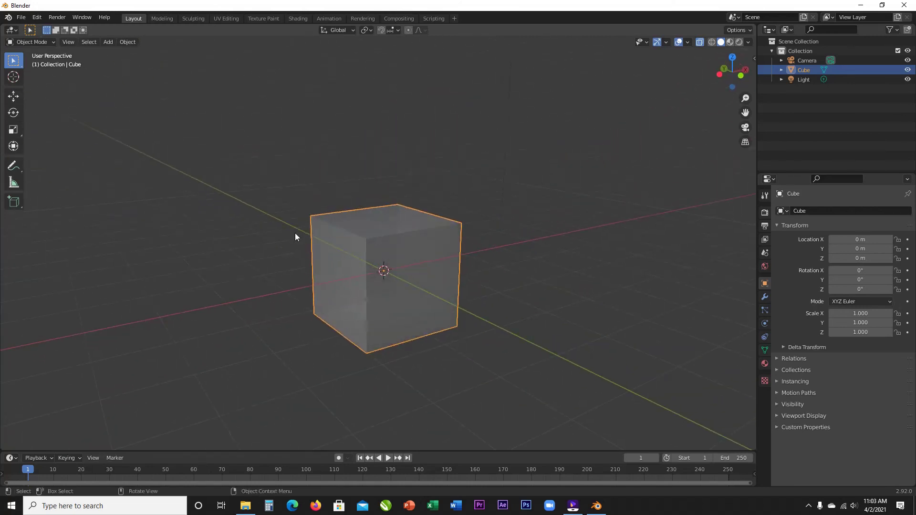
pyautogui.scroll(4, 365, 295)
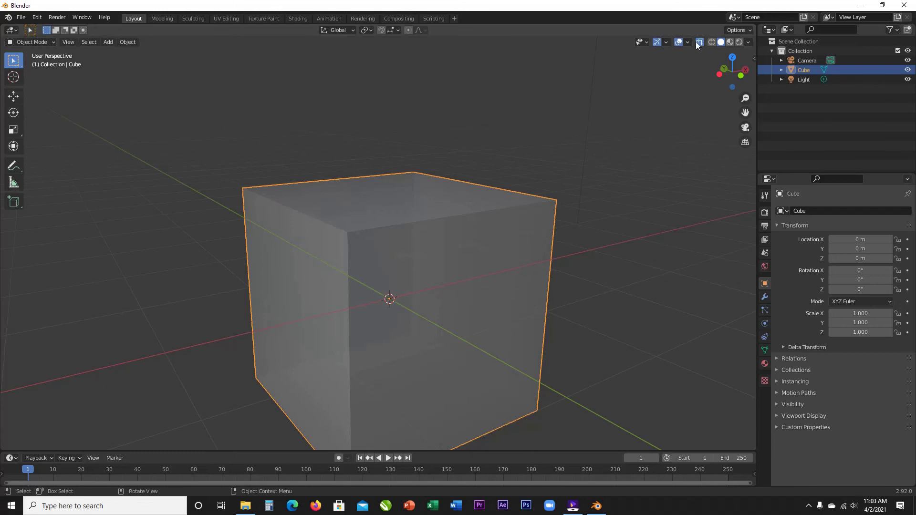
pyautogui.click(699, 42)
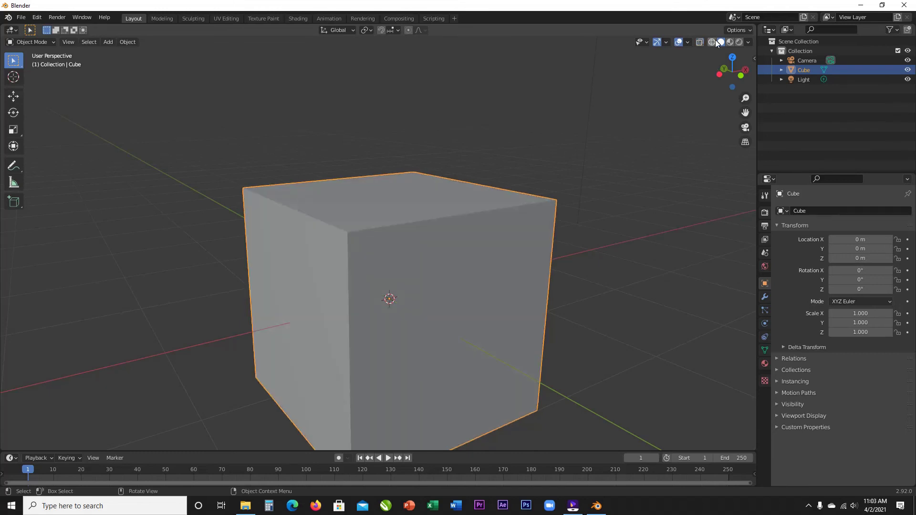
# Step: View the cube in Wireframe shading, and return the viewport to Solid shading
pyautogui.click(713, 41)
pyautogui.scroll(-4, 453, 269)
pyautogui.moveTo(470, 291); pyautogui.dragTo(454, 299, button='middle')
pyautogui.scroll(5, 452, 298)
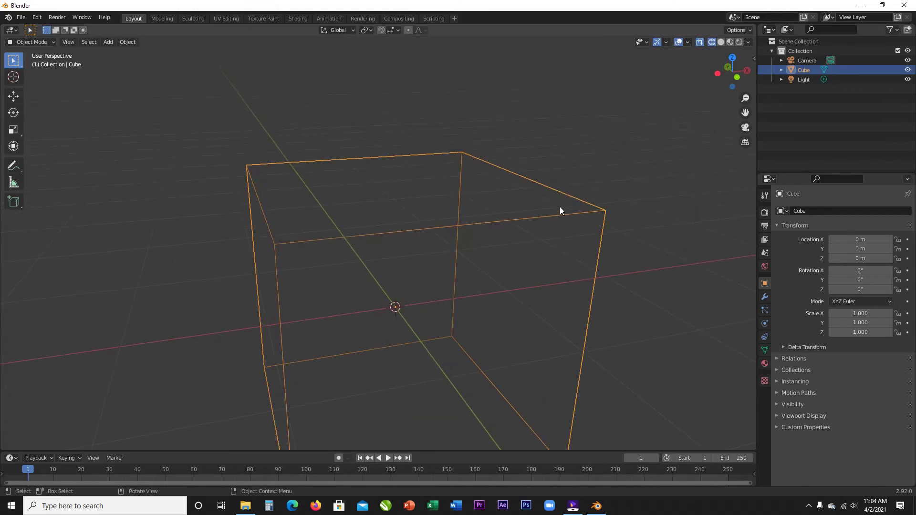
pyautogui.click(720, 39)
pyautogui.scroll(-4, 379, 263)
pyautogui.moveTo(361, 267)
pyautogui.mouseDown(button='middle')
pyautogui.moveTo(322, 273)
pyautogui.moveTo(377, 262)
pyautogui.mouseUp(button='middle')
pyautogui.scroll(4, 377, 266)
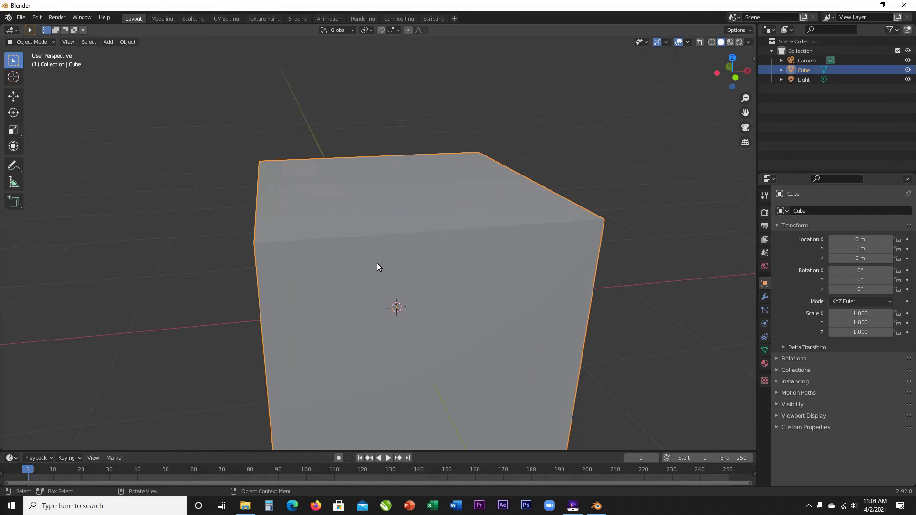
# Step: Set the viewport shading to Material Preview and view the cube from another side
pyautogui.click(730, 42)
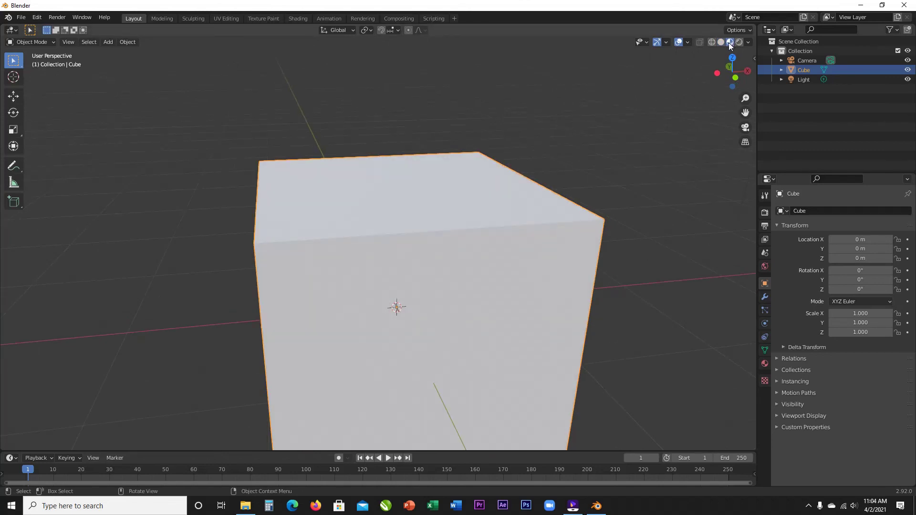
pyautogui.scroll(-5, 470, 116)
pyautogui.moveTo(469, 116); pyautogui.dragTo(362, 185, button='middle')
pyautogui.scroll(4, 363, 184)
pyautogui.scroll(-3, 377, 181)
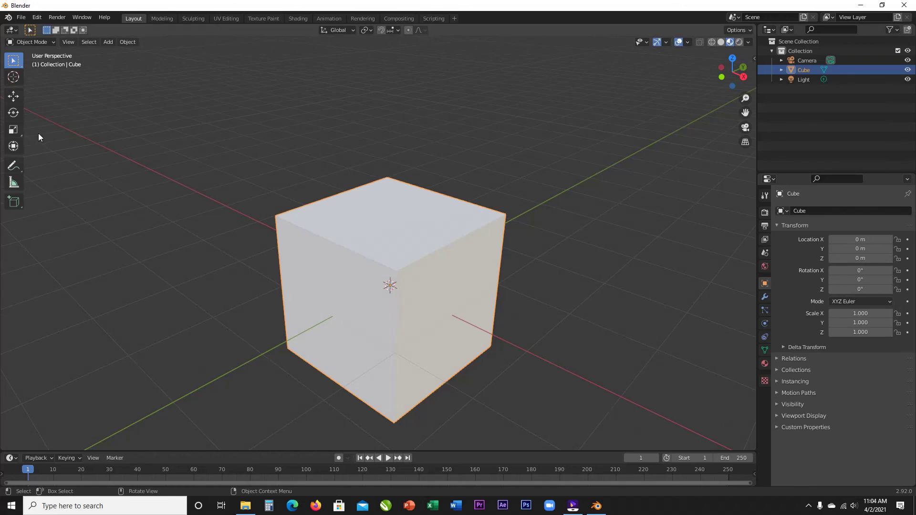
# Step: Set the base color of the cube's material to bright green
pyautogui.scroll(-5, 482, 277)
pyautogui.scroll(4, 481, 278)
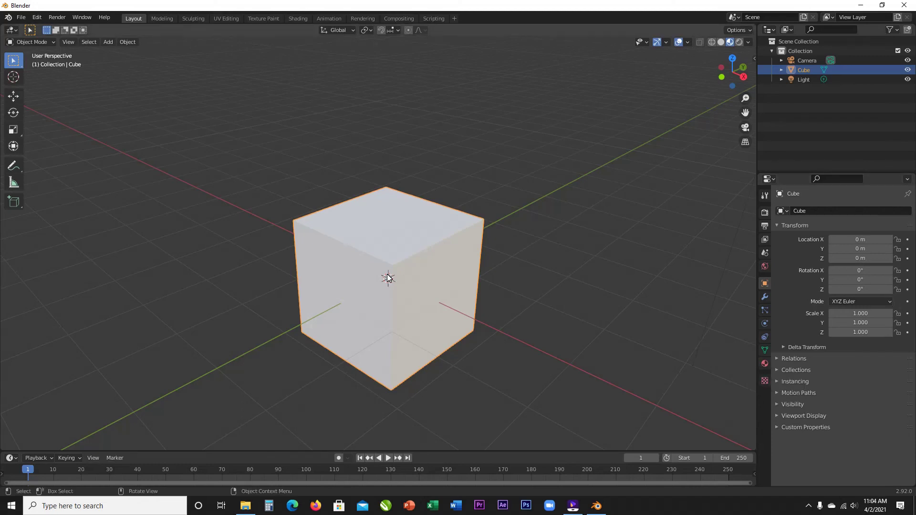
pyautogui.click(762, 364)
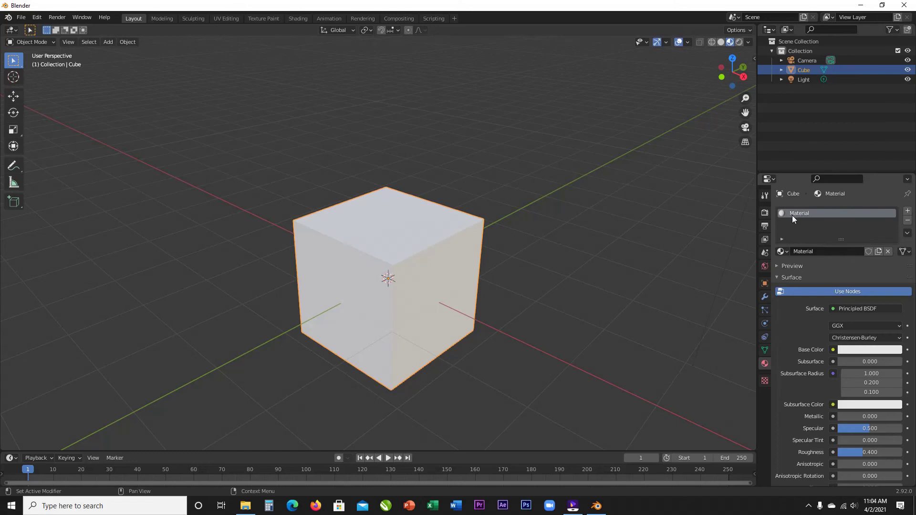
pyautogui.scroll(-4, 831, 259)
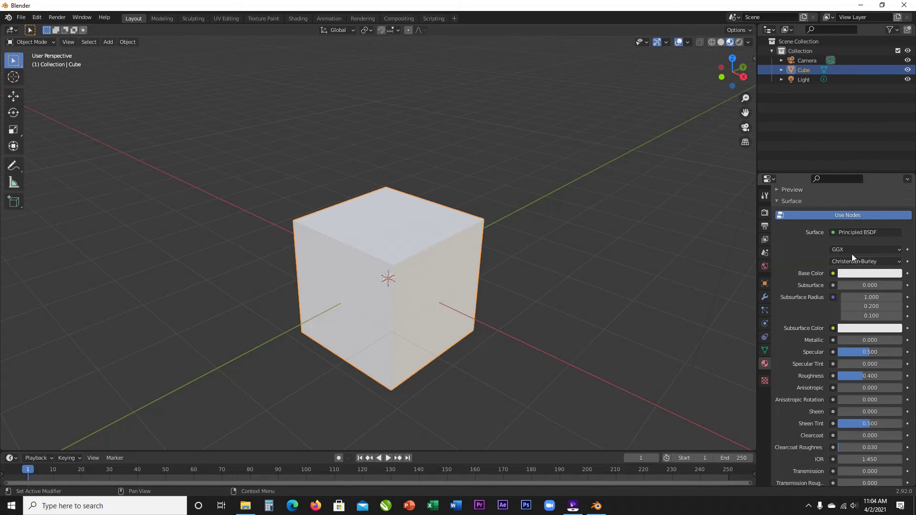
pyautogui.click(857, 271)
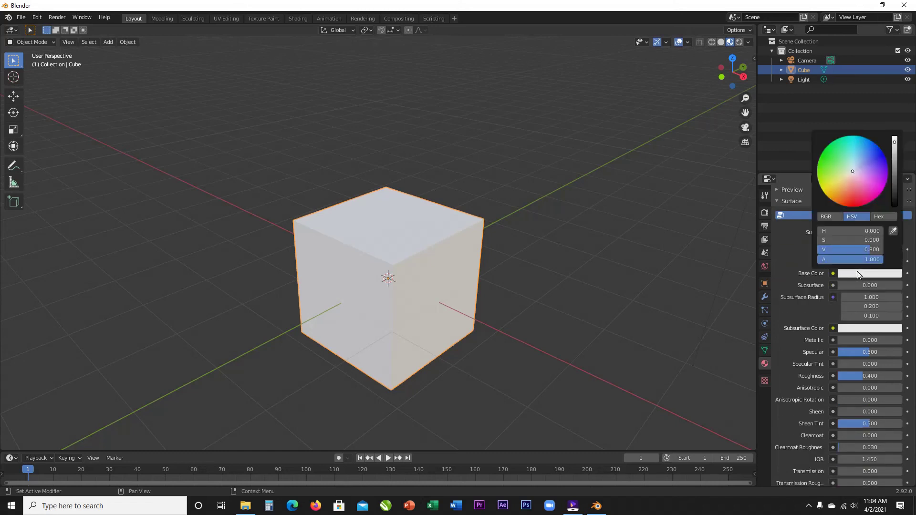
pyautogui.moveTo(854, 172); pyautogui.dragTo(819, 159)
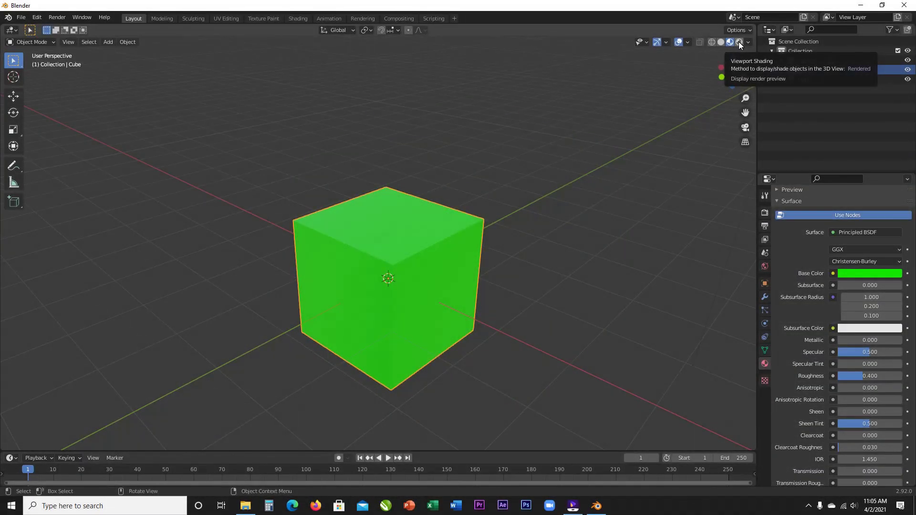
# Step: Compare the green cube in Rendered and Material Preview shading, leaving the viewport in Rendered shading
pyautogui.click(739, 42)
pyautogui.scroll(-3, 461, 301)
pyautogui.moveTo(461, 302)
pyautogui.mouseDown(button='middle')
pyautogui.moveTo(418, 310)
pyautogui.moveTo(439, 306)
pyautogui.mouseUp(button='middle')
pyautogui.scroll(5, 456, 309)
pyautogui.click(730, 43)
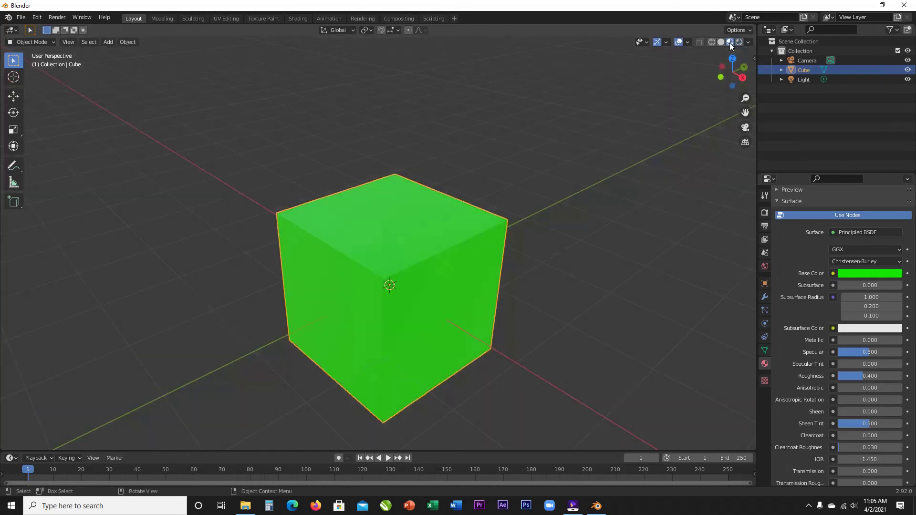
pyautogui.click(739, 42)
pyautogui.scroll(-3, 301, 272)
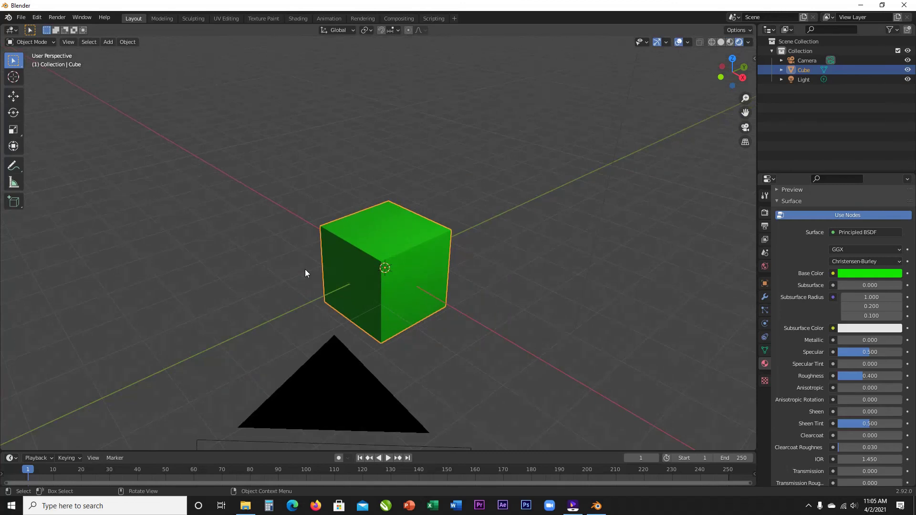
pyautogui.moveTo(334, 262); pyautogui.dragTo(361, 255, button='middle')
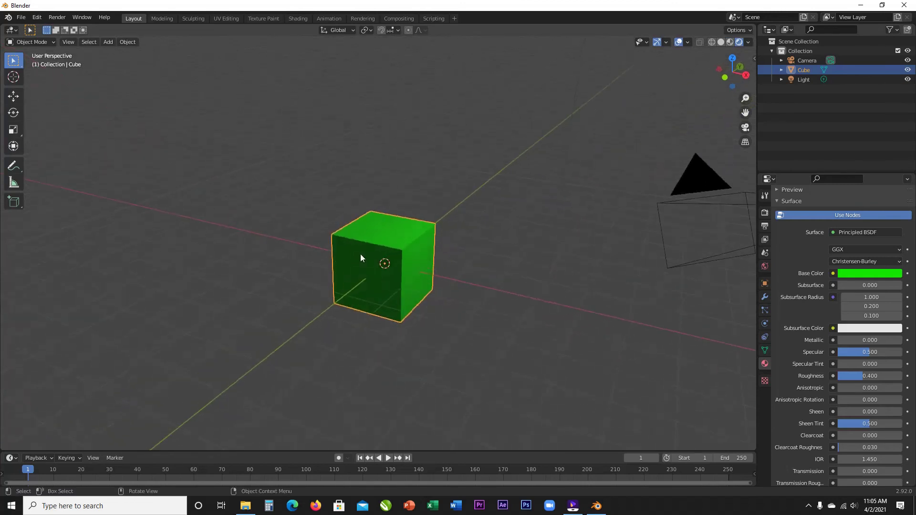
# Step: Try the light's power at 3000 W and at 7000 W, and set it back to 1000 W
pyautogui.click(576, 71)
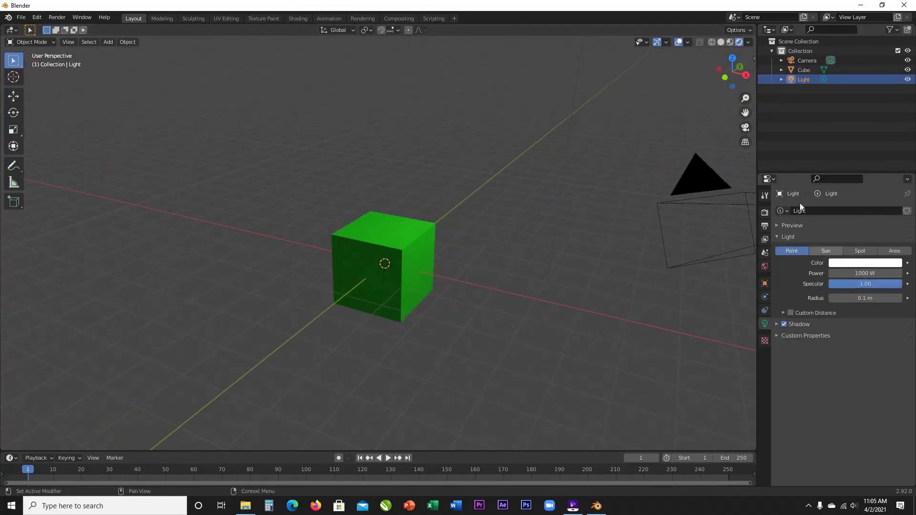
pyautogui.click(862, 273)
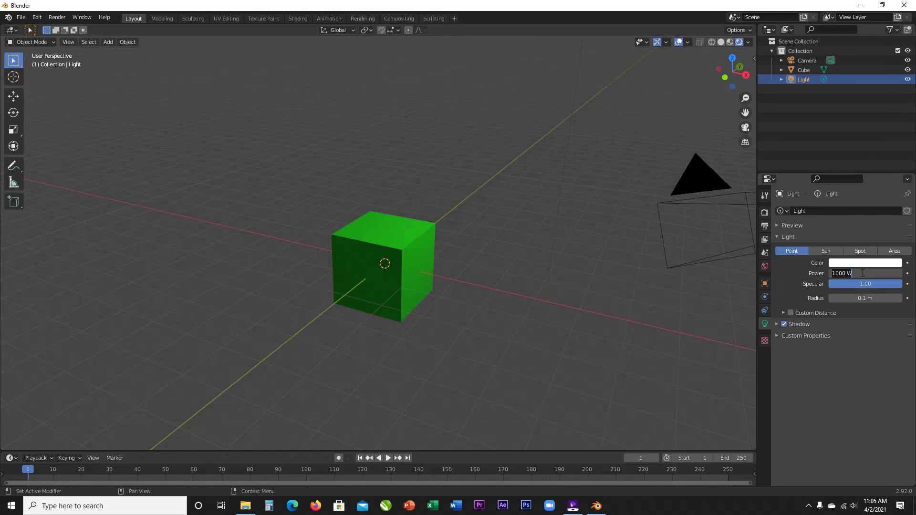
pyautogui.write('3000')
pyautogui.press('Return')
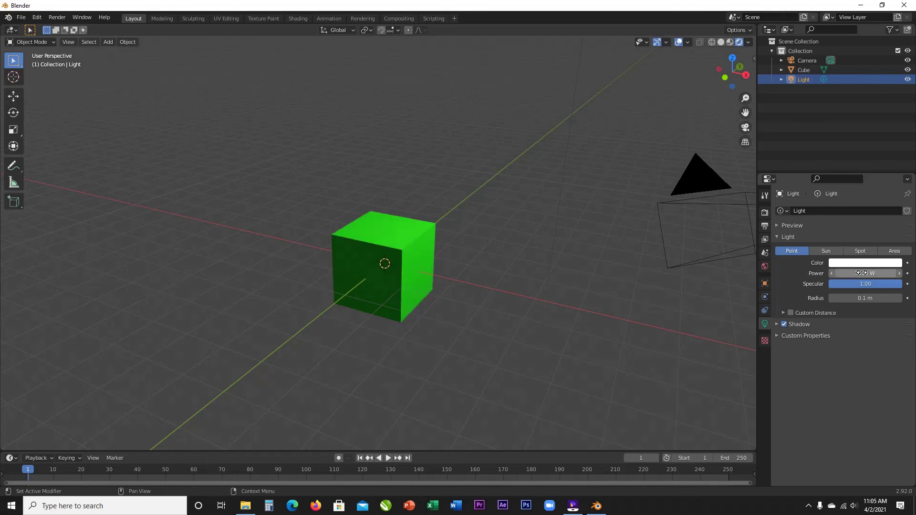
pyautogui.click(861, 273)
pyautogui.write('7000')
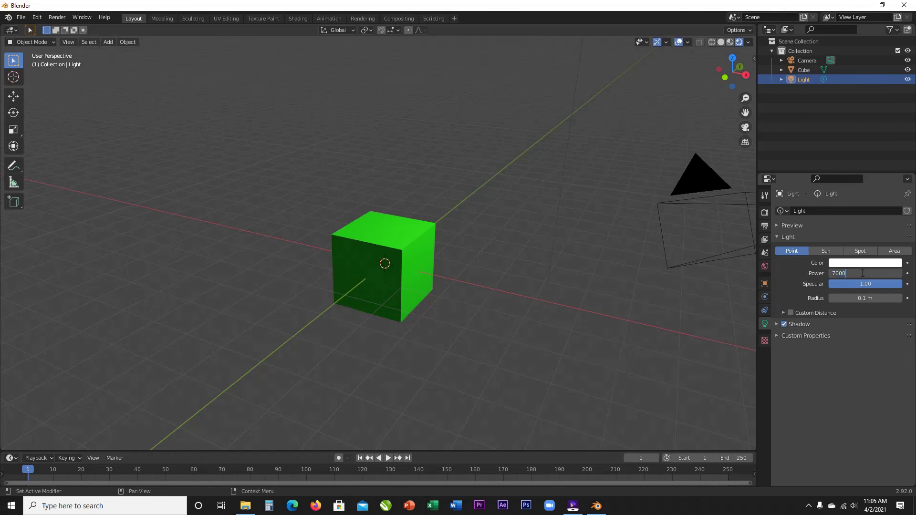
pyautogui.press('Return')
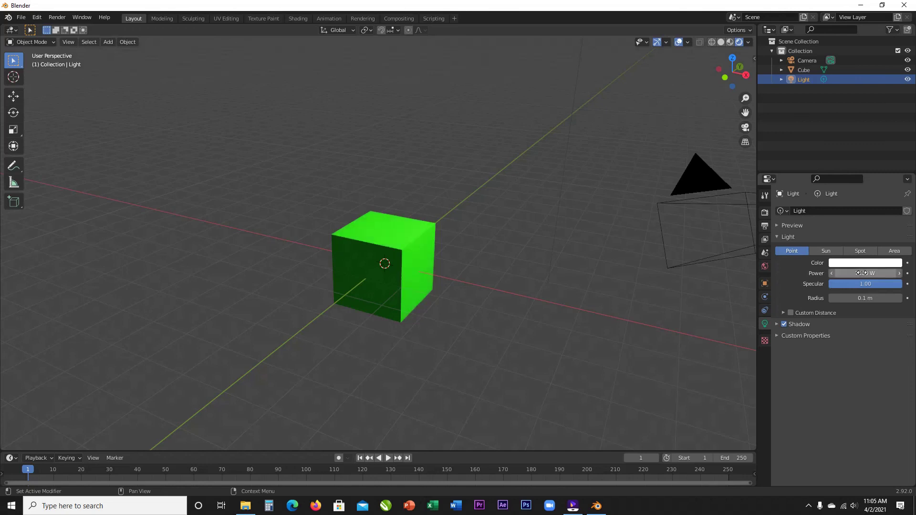
pyautogui.click(862, 273)
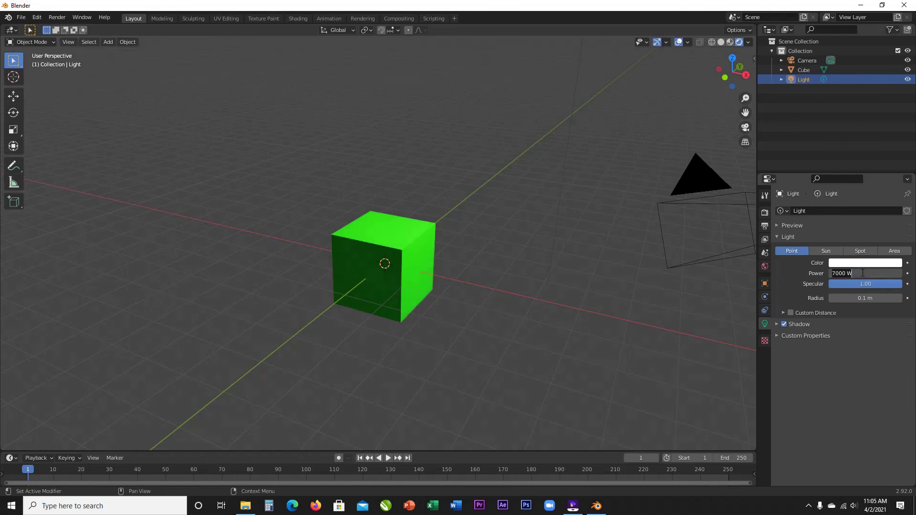
pyautogui.write('1000')
pyautogui.press('Return')
# Step: Examine the lighting on the rendered cube from another angle, both close up and from farther away
pyautogui.scroll(-5, 368, 345)
pyautogui.moveTo(368, 346); pyautogui.dragTo(330, 359, button='middle')
pyautogui.scroll(5, 330, 358)
pyautogui.click(461, 297)
pyautogui.scroll(5, 462, 297)
pyautogui.scroll(-2, 462, 297)
pyautogui.scroll(6, 462, 297)
pyautogui.scroll(-4, 461, 297)
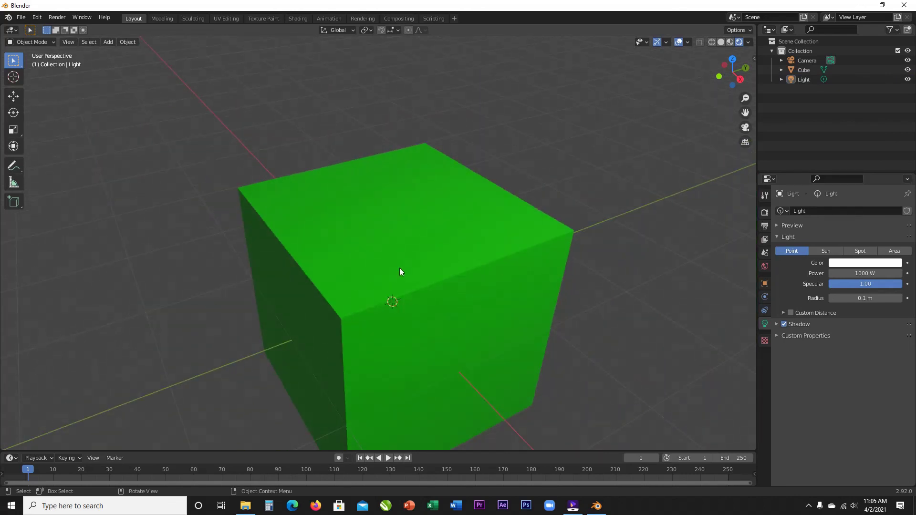
# Step: Move the cube and the camera together 1 m up along the global Z axis, and view the scene through the camera with nothing selected
pyautogui.click(382, 258)
pyautogui.scroll(-3, 382, 258)
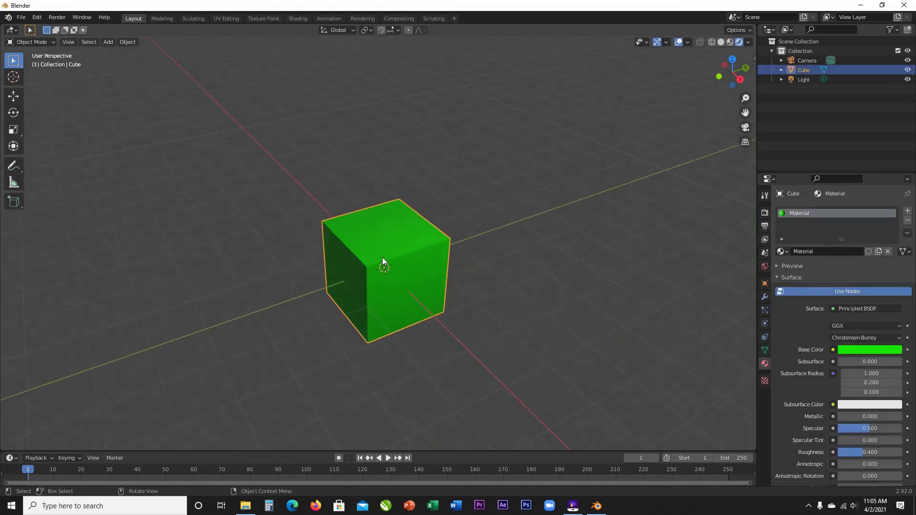
pyautogui.keyDown('shift'); pyautogui.click(798, 62); pyautogui.keyUp('shift')
pyautogui.press('g')
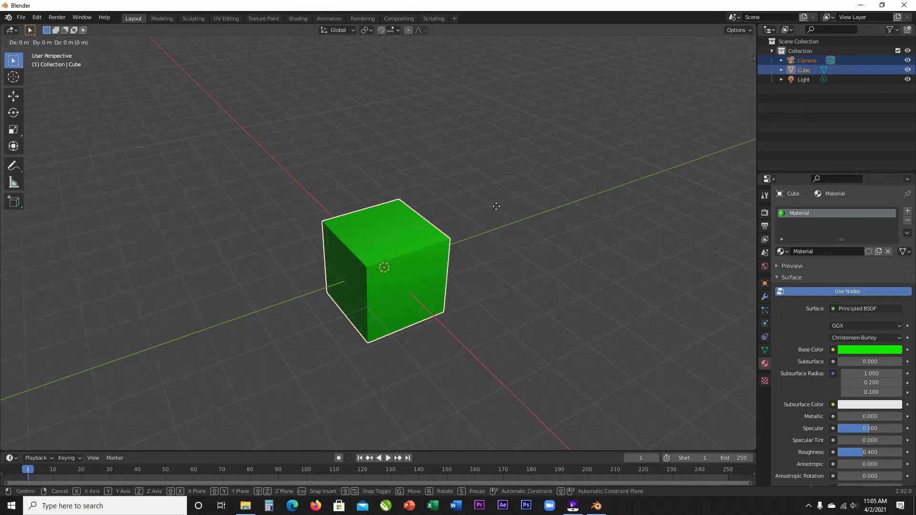
pyautogui.press('z')
pyautogui.press('1')
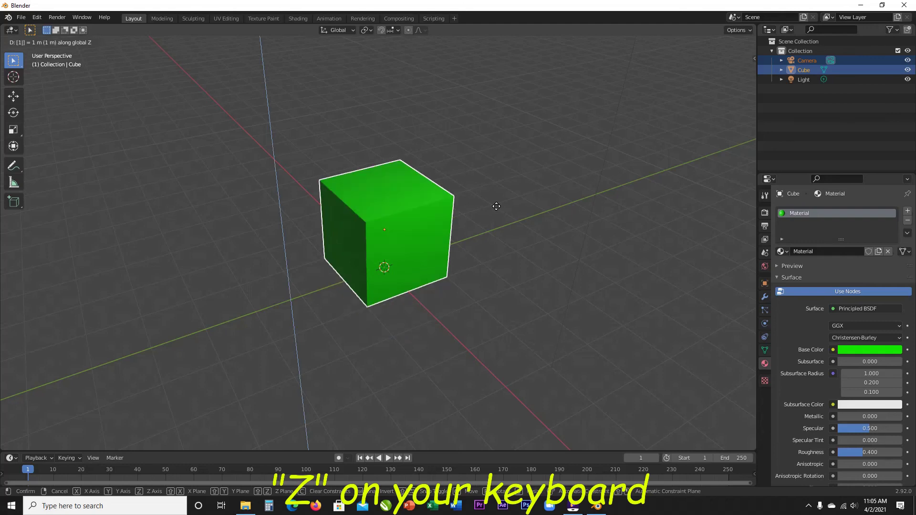
pyautogui.press('Return')
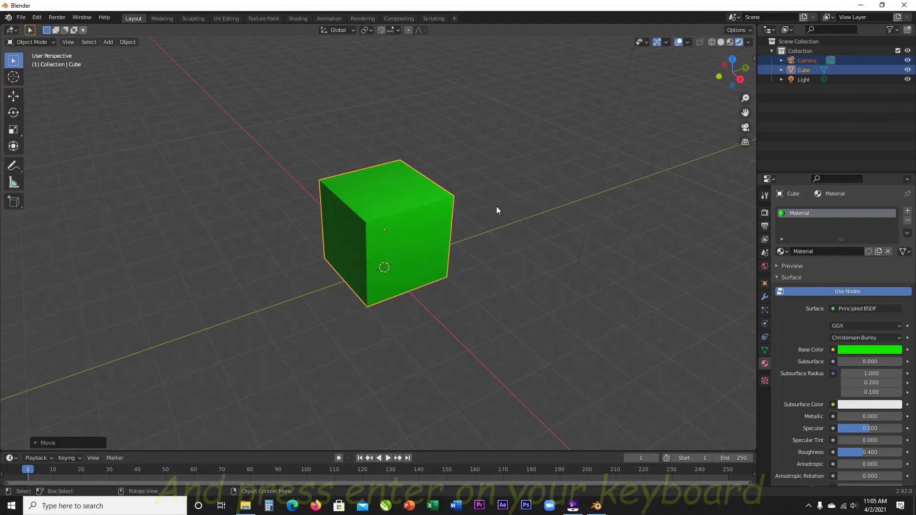
pyautogui.press('KP_0')
pyautogui.click(646, 256)
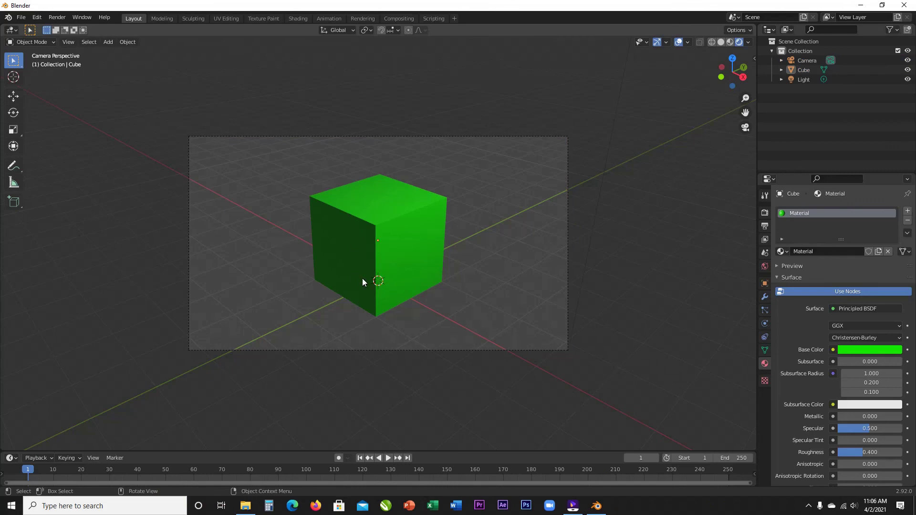
# Step: Add a mesh plane beneath the cube and scale it by 20 as a floor
pyautogui.hotkey('shift', 'a')
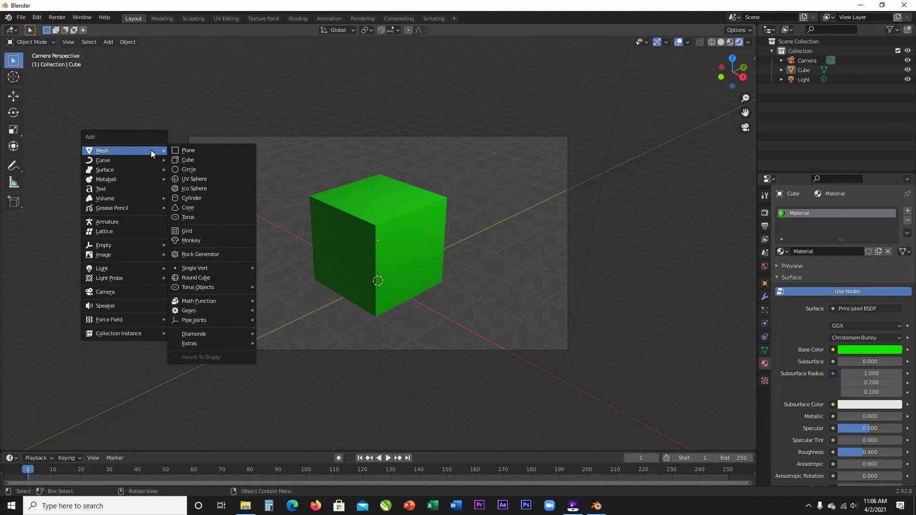
pyautogui.moveTo(112, 58)
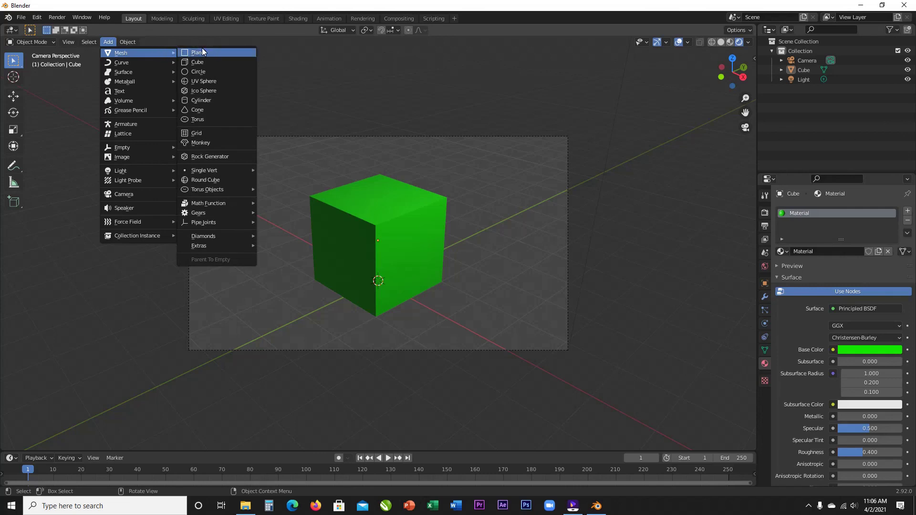
pyautogui.click(230, 52)
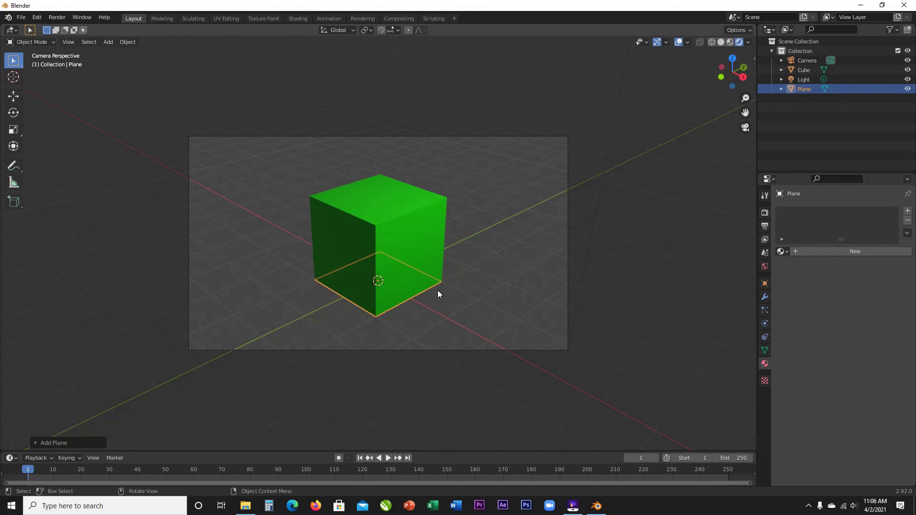
pyautogui.write('s20')
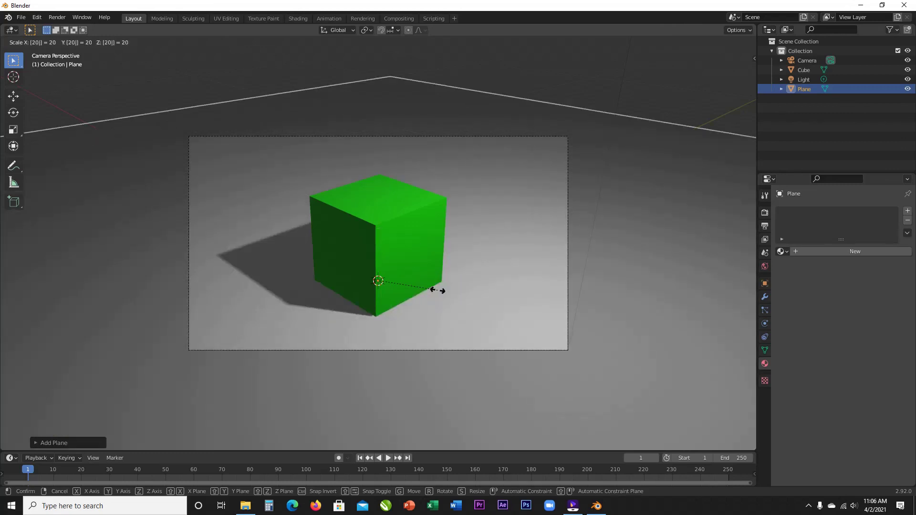
pyautogui.press('Return')
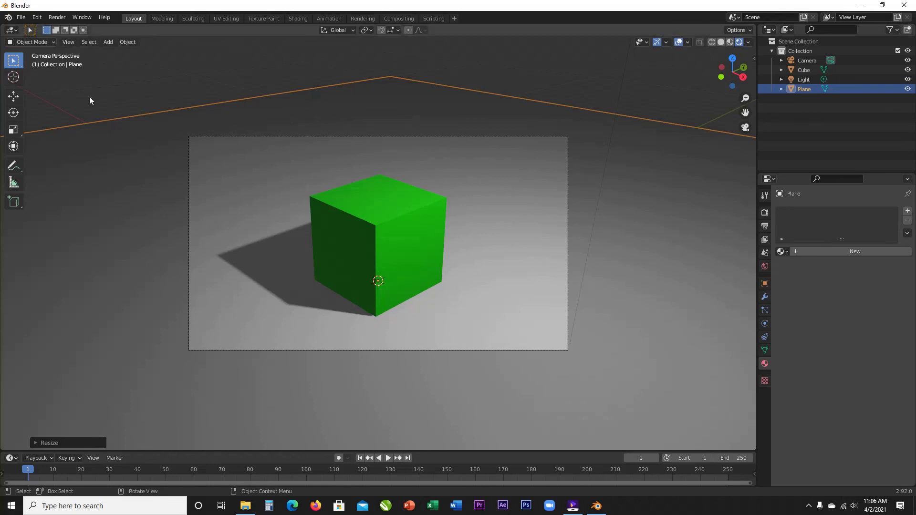
# Step: Try the Cycles render engine on the scene, and return the render engine to Eevee
pyautogui.click(764, 212)
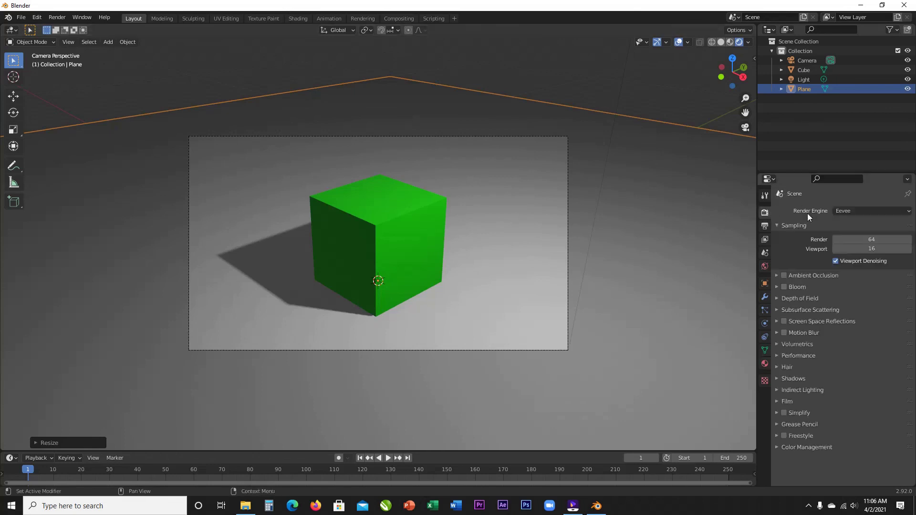
pyautogui.click(864, 207)
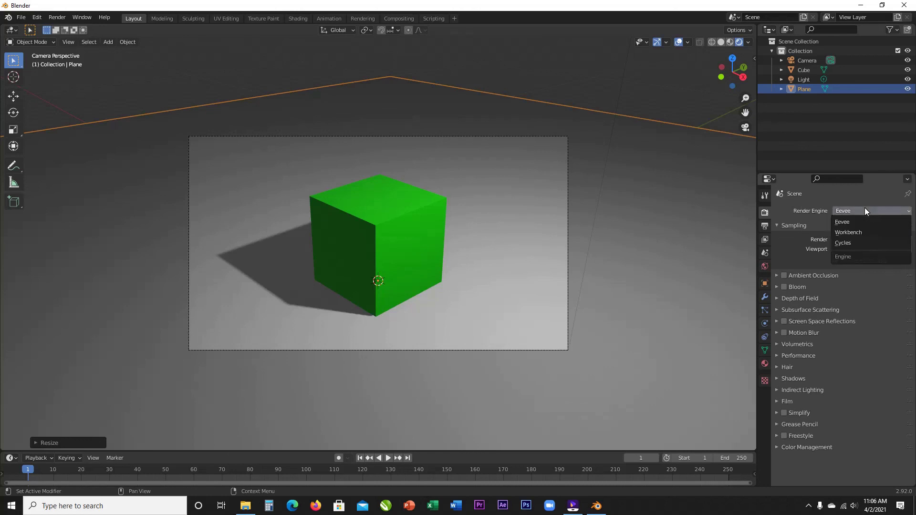
pyautogui.click(863, 207)
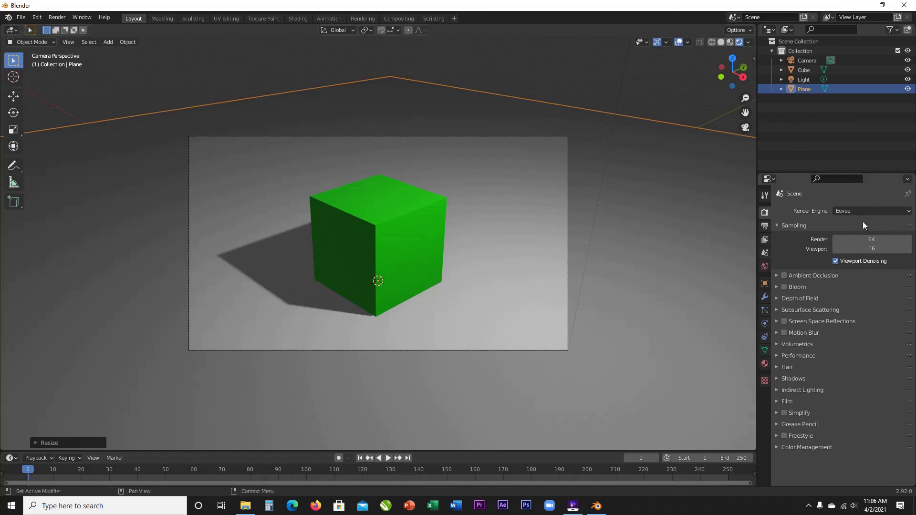
pyautogui.click(857, 210)
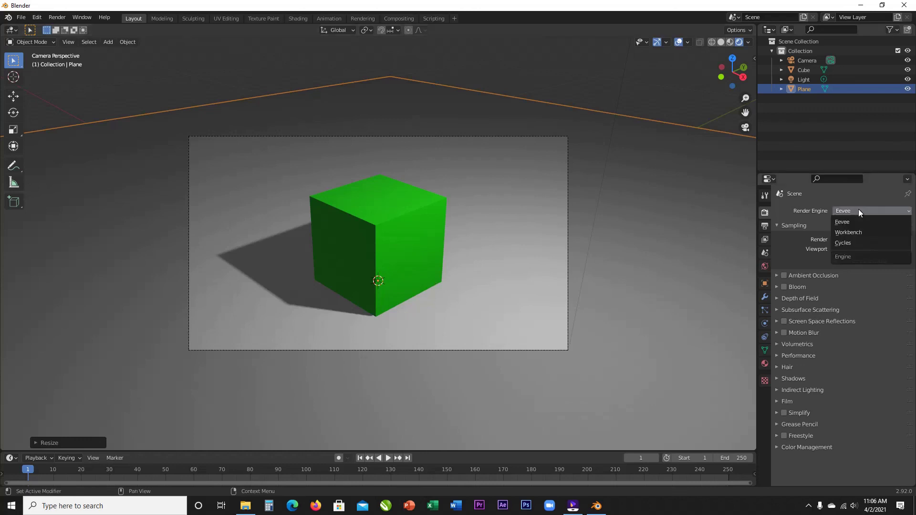
pyautogui.click(846, 245)
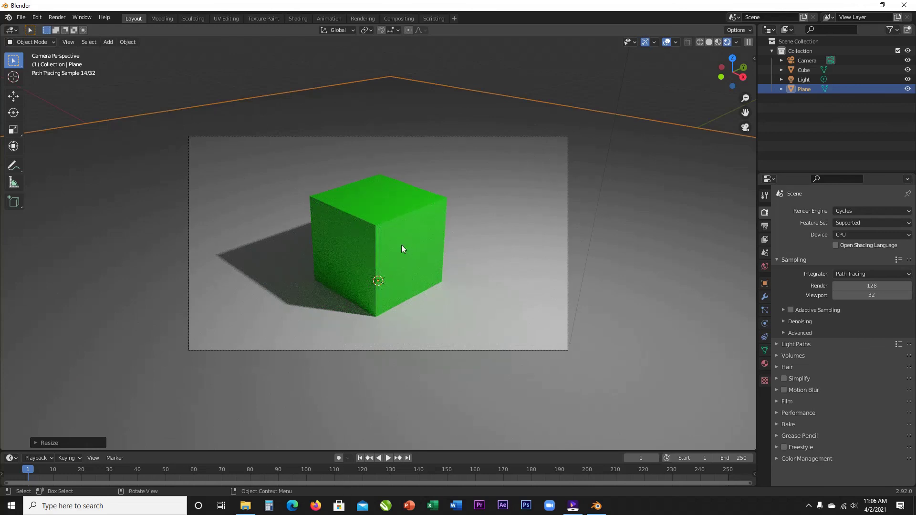
pyautogui.click(859, 210)
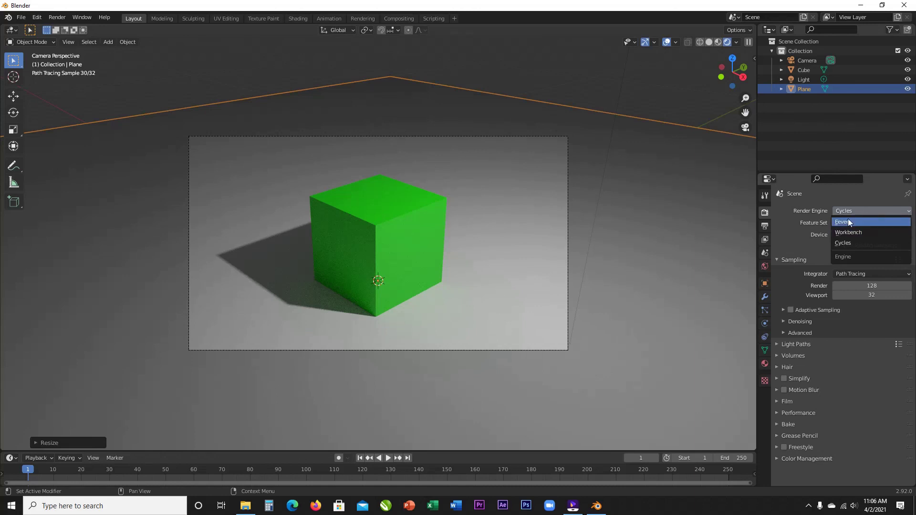
pyautogui.click(849, 220)
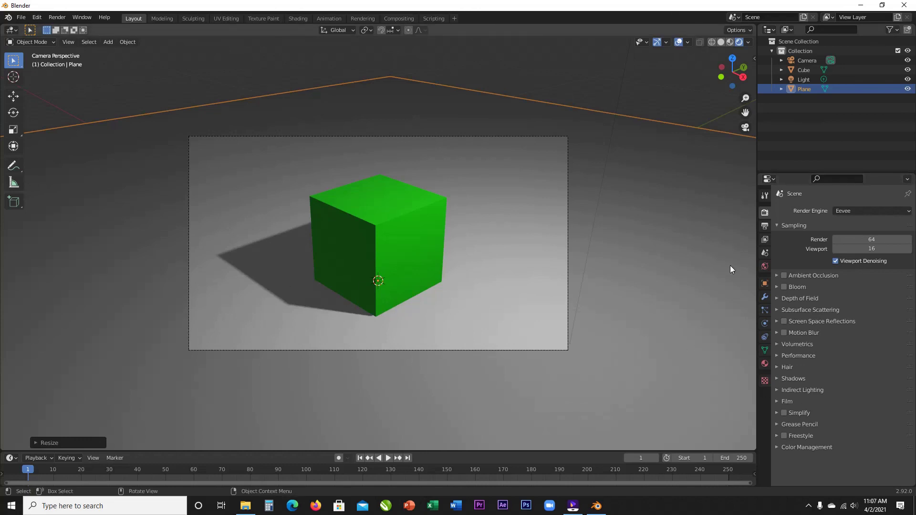
# Step: Review the output resolution, frame range and file format settings, and return to the render settings
pyautogui.click(765, 226)
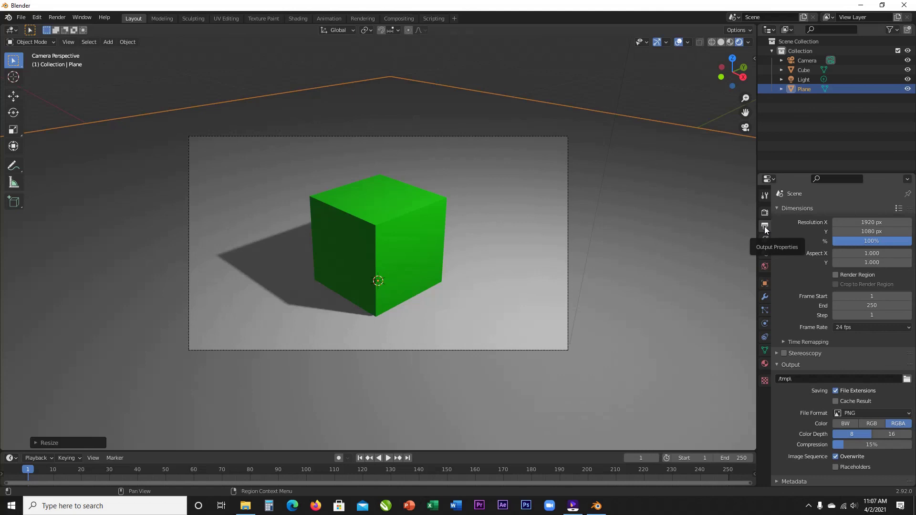
pyautogui.scroll(-1, 880, 352)
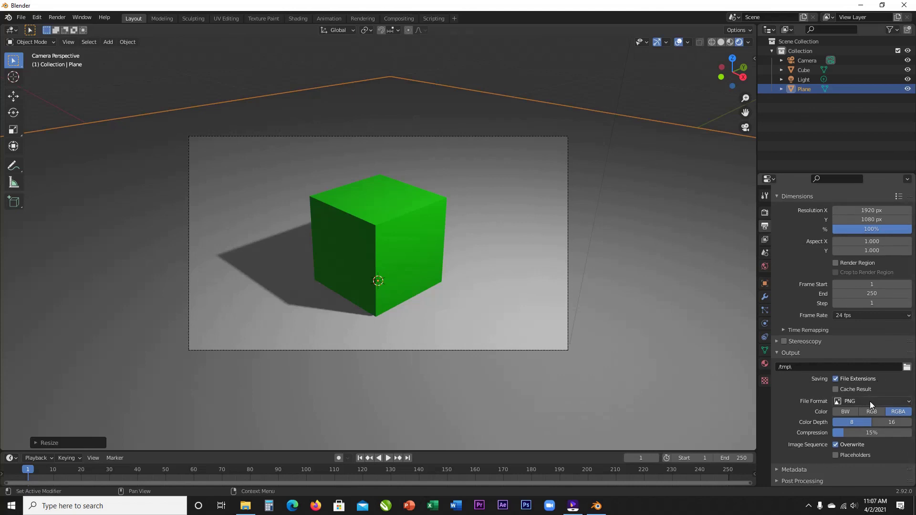
pyautogui.click(769, 213)
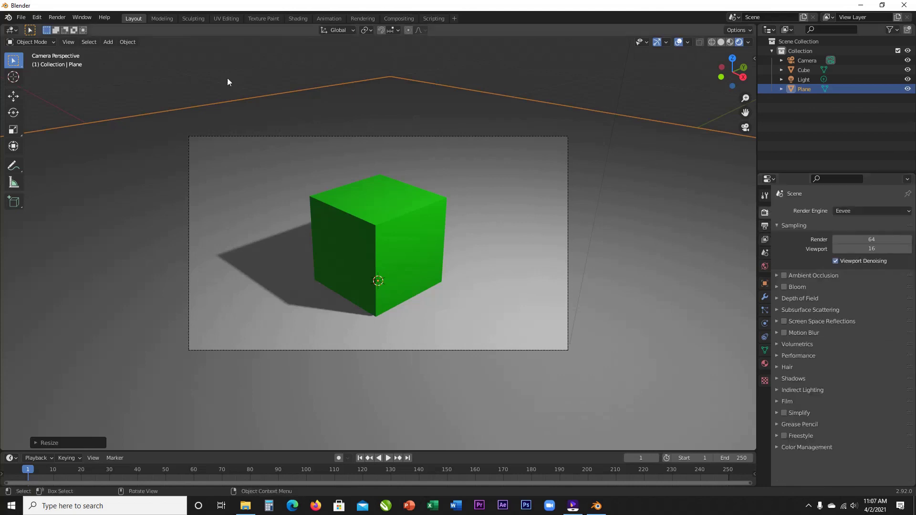
# Step: Render the scene as a still image and inspect the result in a maximized render window
pyautogui.click(54, 18)
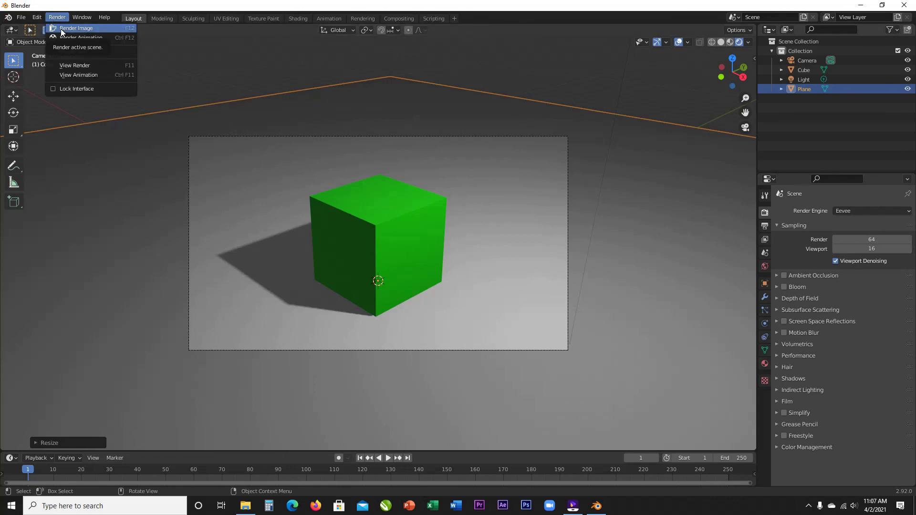
pyautogui.click(62, 30)
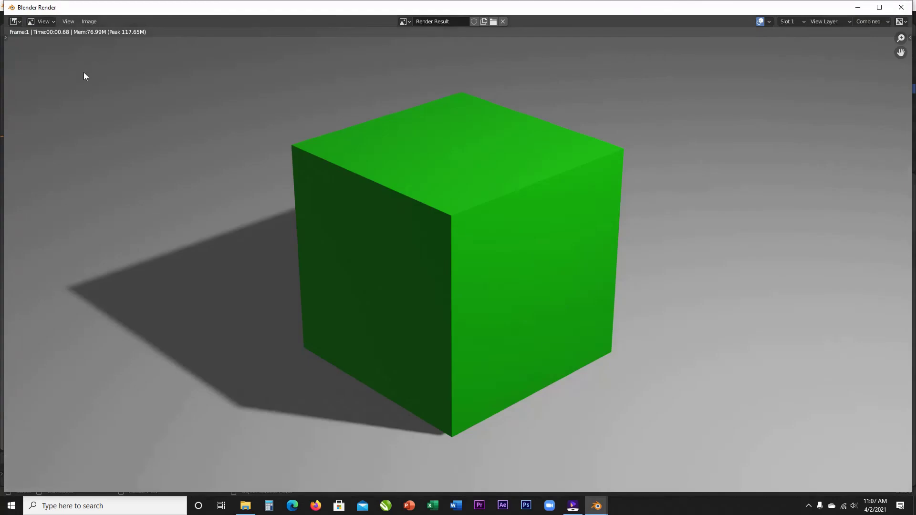
pyautogui.click(879, 7)
pyautogui.scroll(-3, 492, 203)
pyautogui.scroll(2, 493, 203)
pyautogui.scroll(-3, 492, 203)
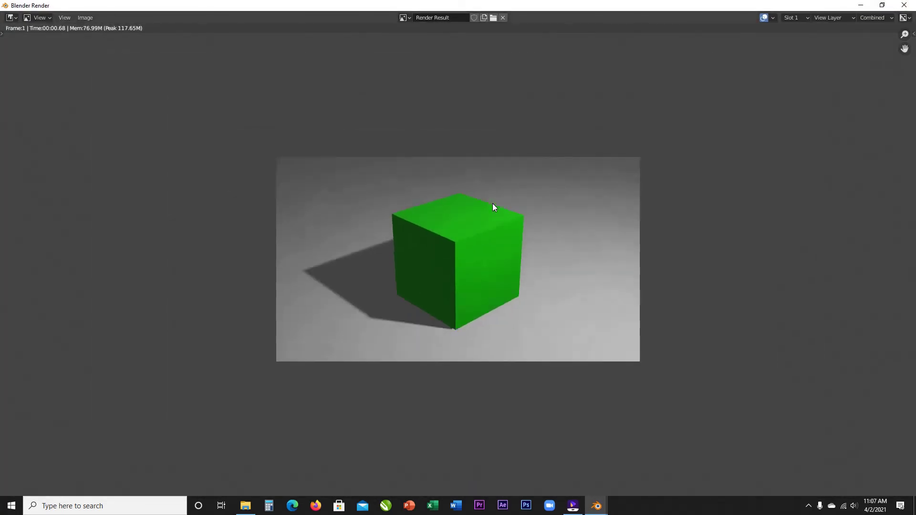
pyautogui.scroll(2, 492, 203)
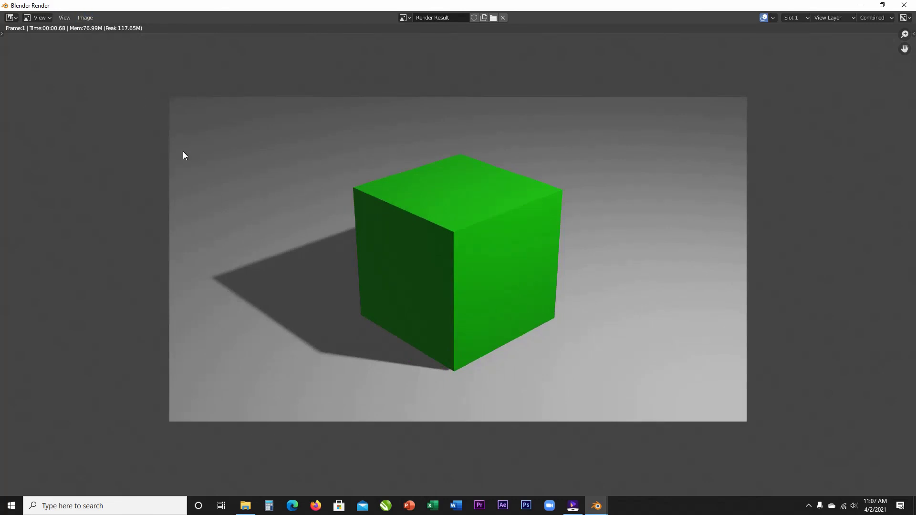
# Step: Start saving the rendered image and choose the recent folder Final as its destination
pyautogui.hotkey('shift', 'alt', 's')
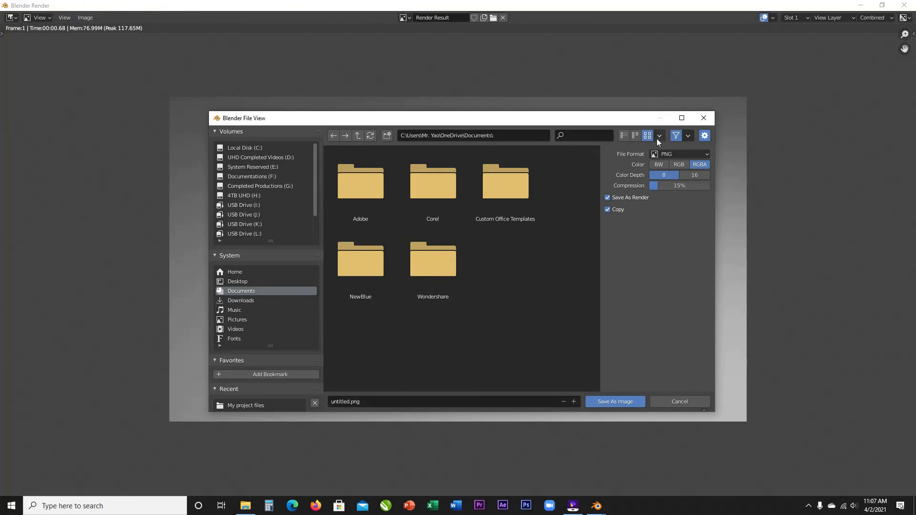
pyautogui.click(681, 118)
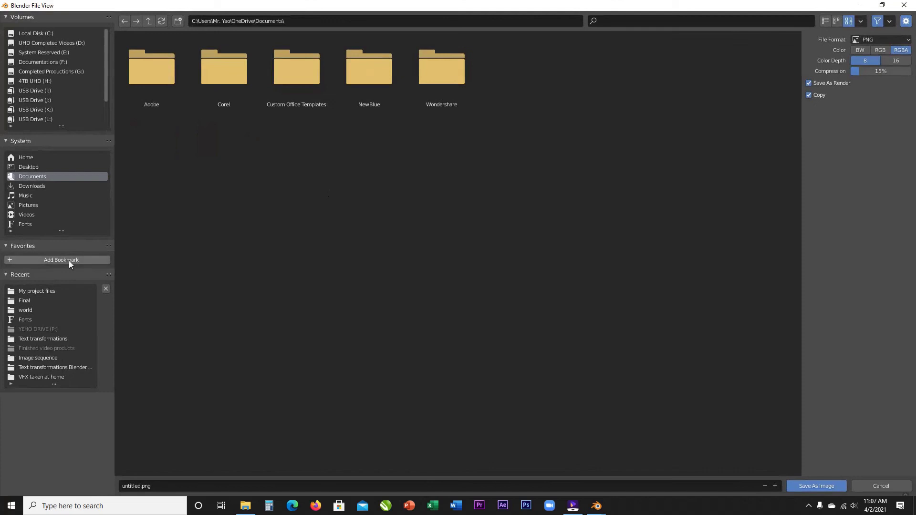
pyautogui.click(27, 300)
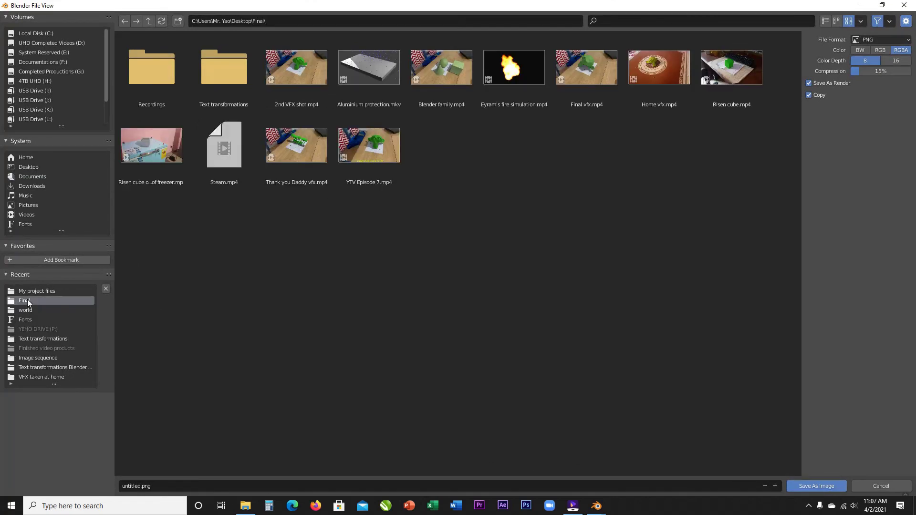
# Step: Name the image file Cube, save it as a PNG, and minimize the render window to return to the scene
pyautogui.click(335, 483)
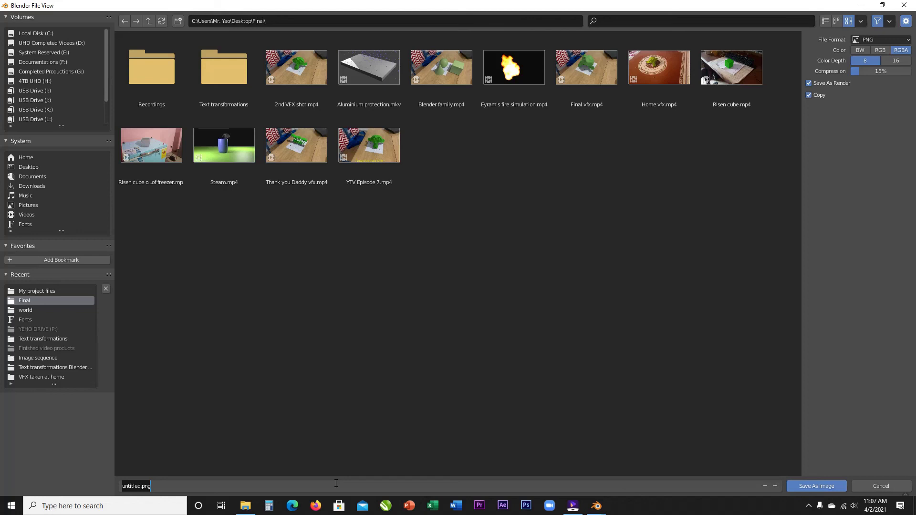
pyautogui.write('c')
pyautogui.press('BackSpace')
pyautogui.write('cube')
pyautogui.press('BackSpace')
pyautogui.press('BackSpace')
pyautogui.press('BackSpace')
pyautogui.press('BackSpace')
pyautogui.write('Cube')
pyautogui.press('Return')
pyautogui.click(813, 486)
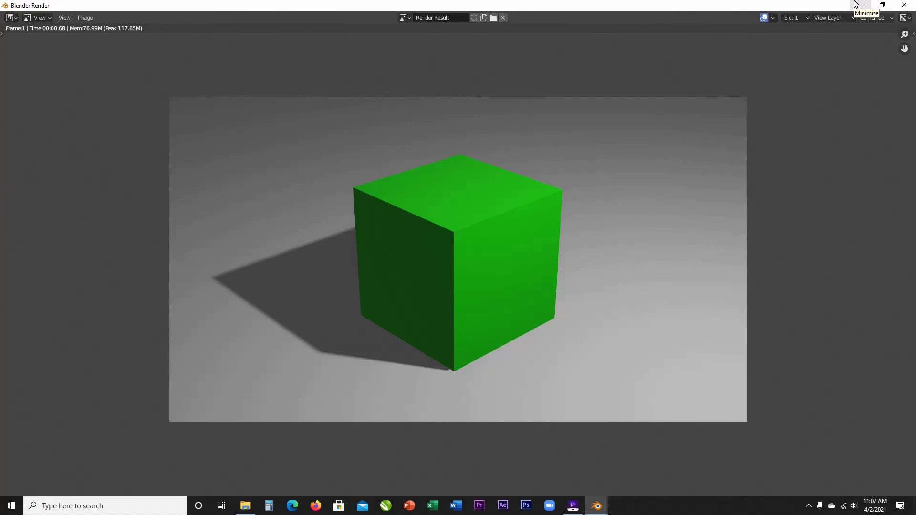
pyautogui.click(858, 4)
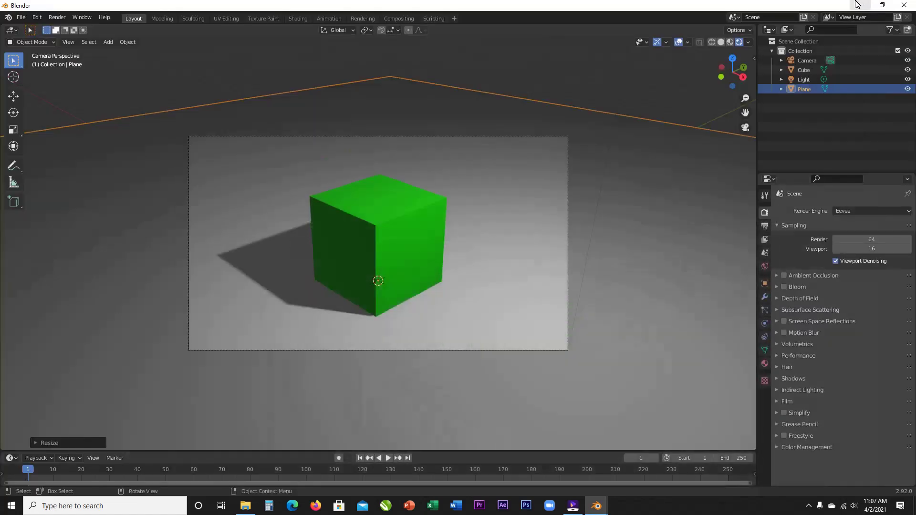